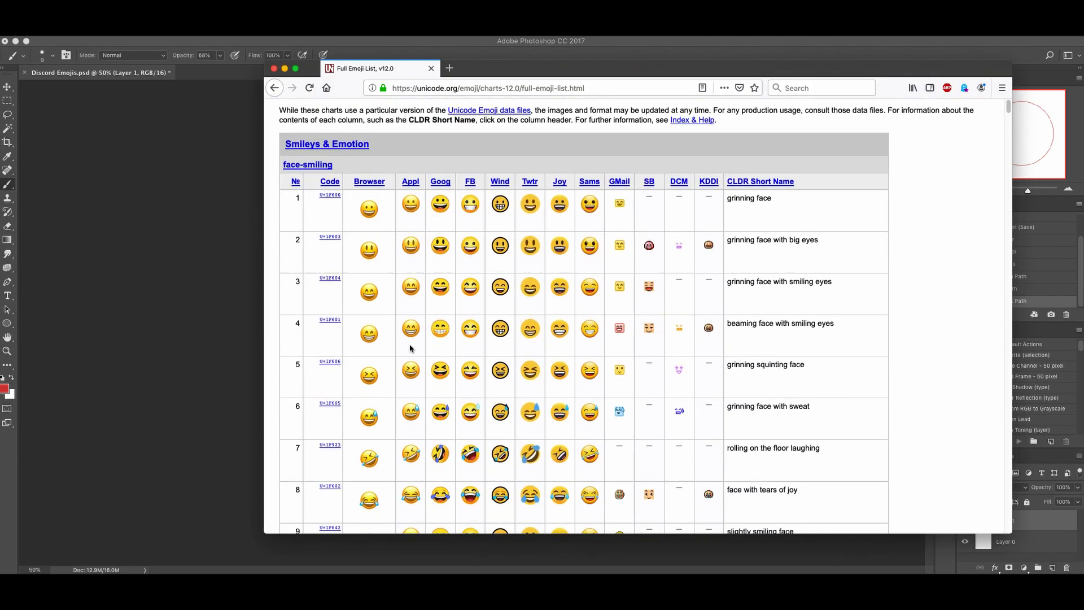
scroll(412, 358, "down", 10)
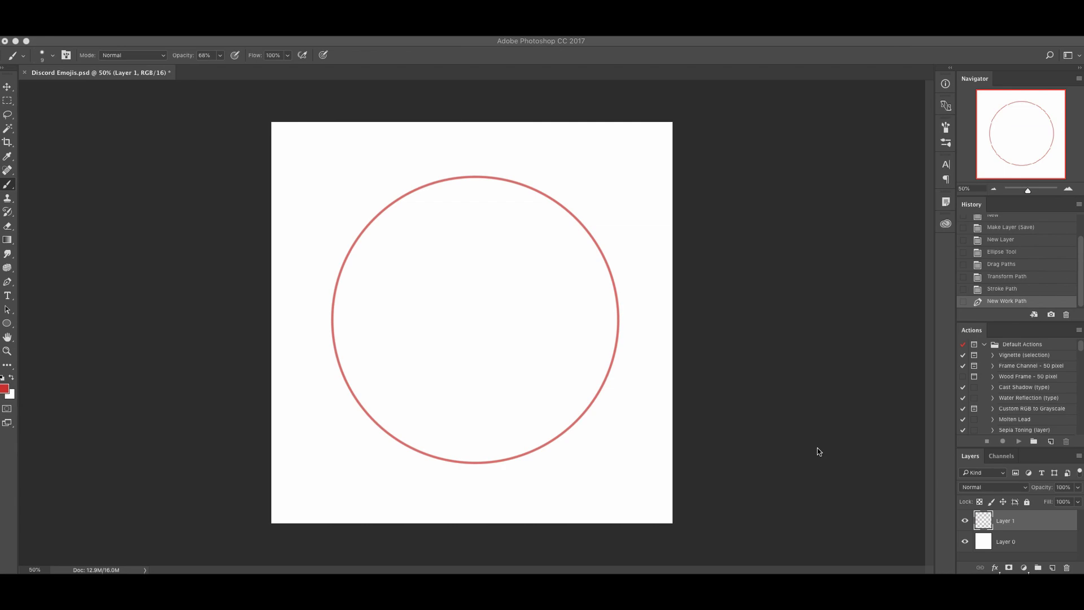
left_click(473, 258)
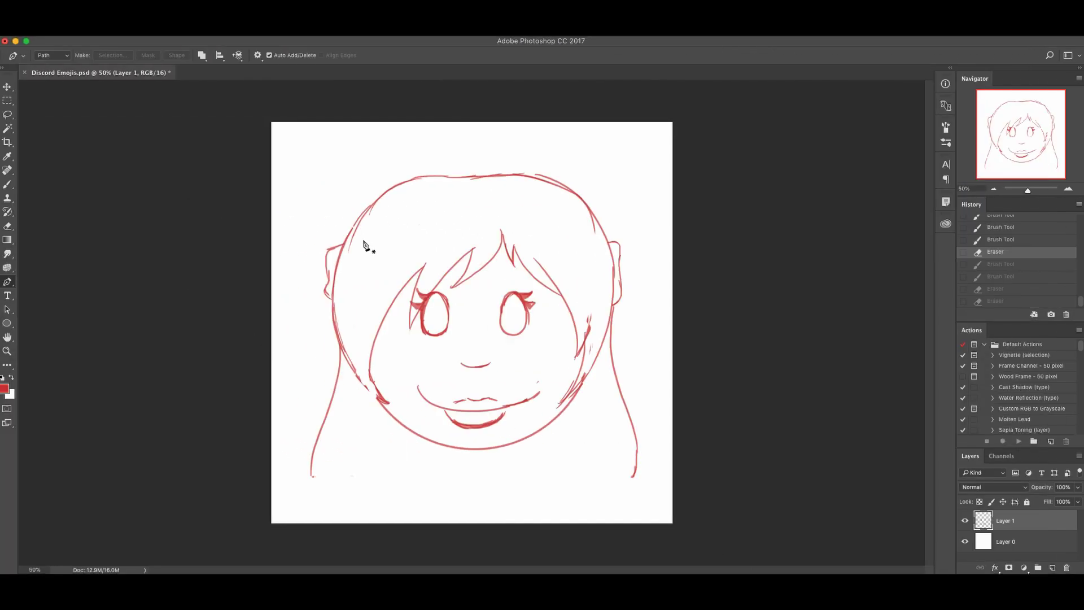
Lower the opacity of the face sketch on Layer 1 to 27% and bring up the Paths panel.
left_click(1081, 489)
left_click_drag(1048, 502, 1042, 501)
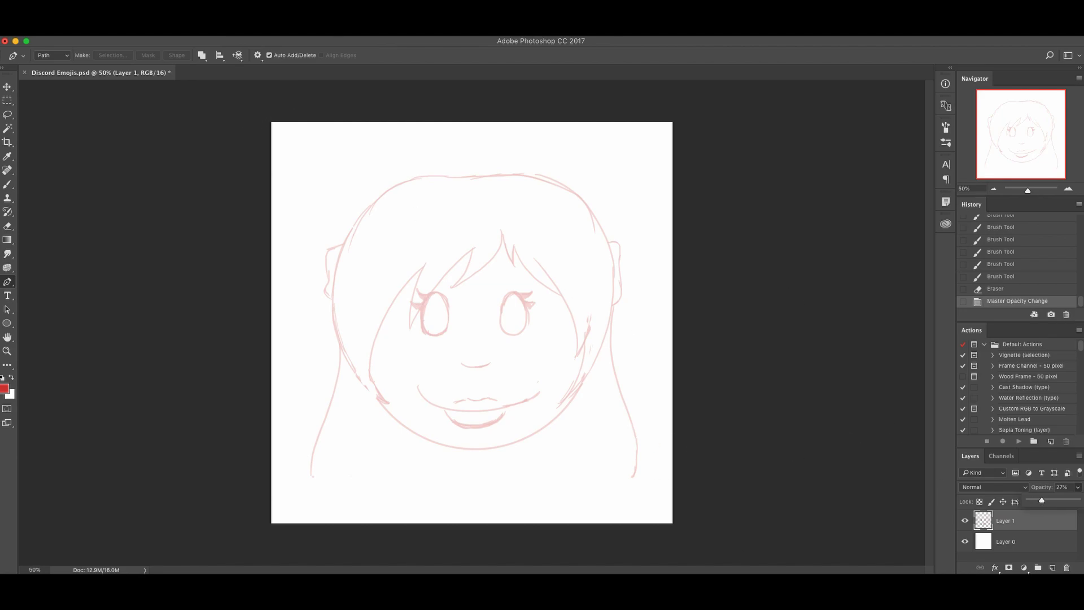
left_click(338, 31)
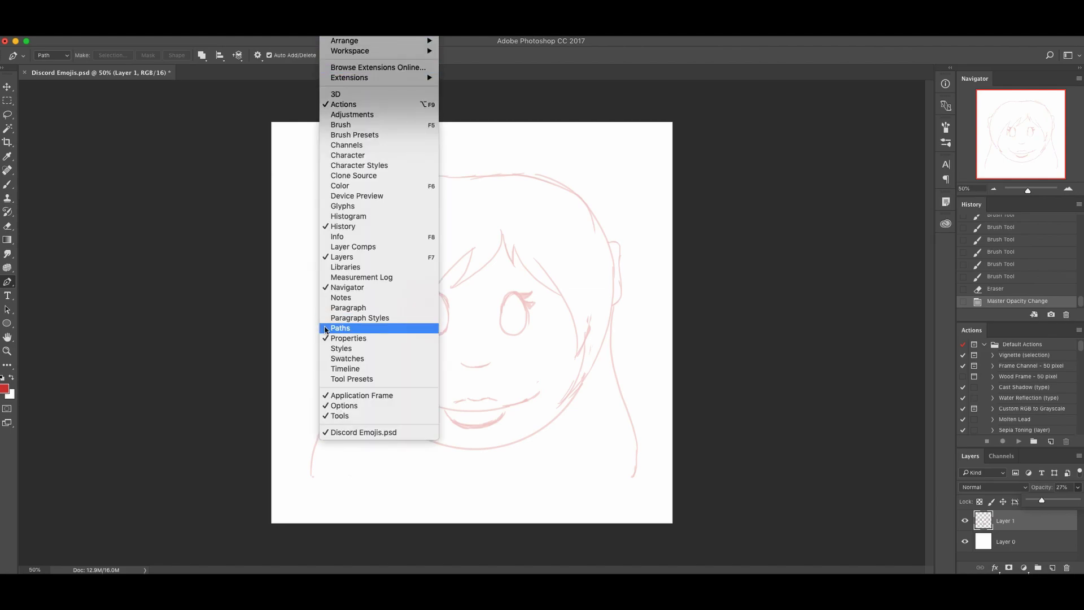
left_click(339, 328)
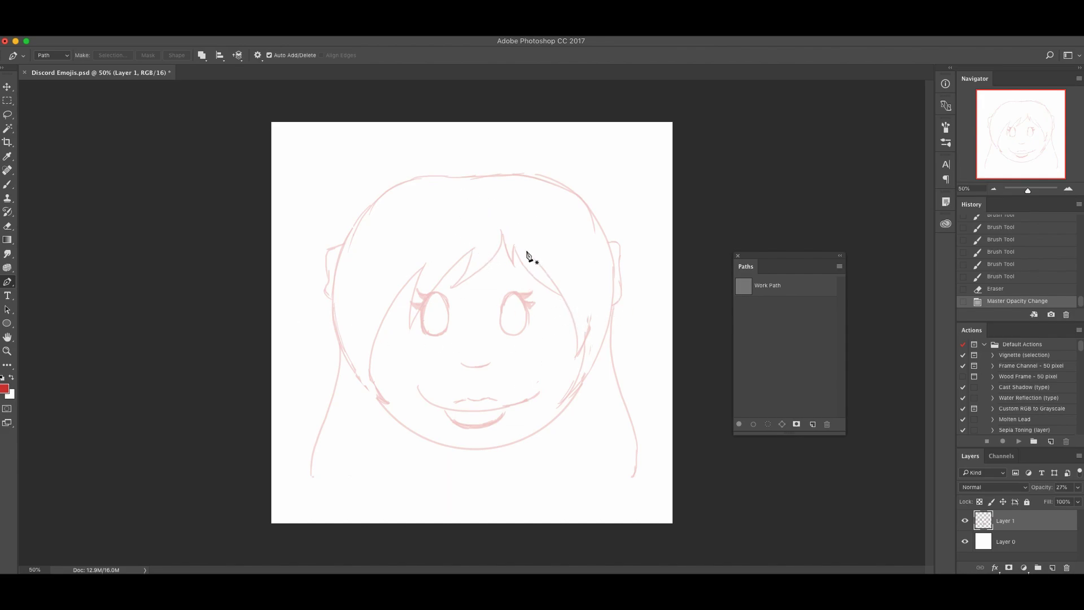
Set up the Pen tool to draw in Path mode with the Combine Shapes operation.
left_click(6, 287)
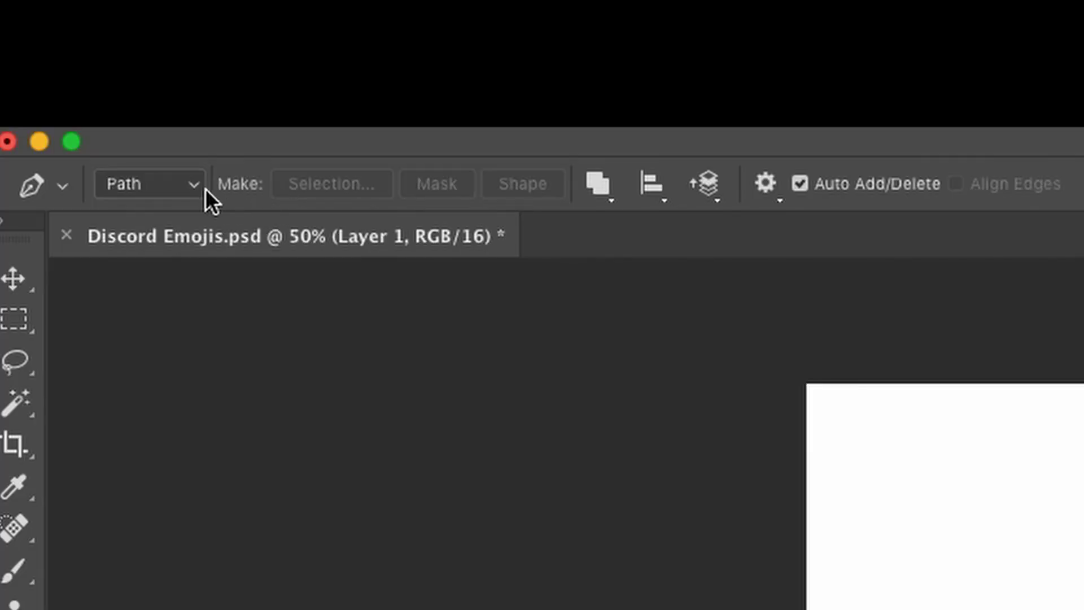
left_click(201, 187)
left_click(188, 185)
left_click(594, 186)
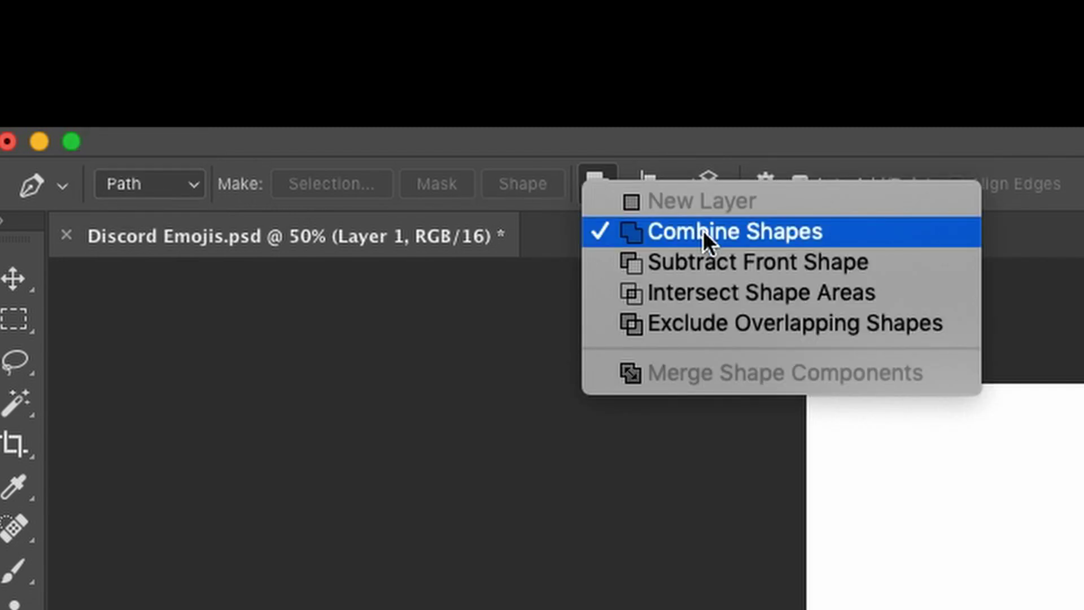
left_click(703, 230)
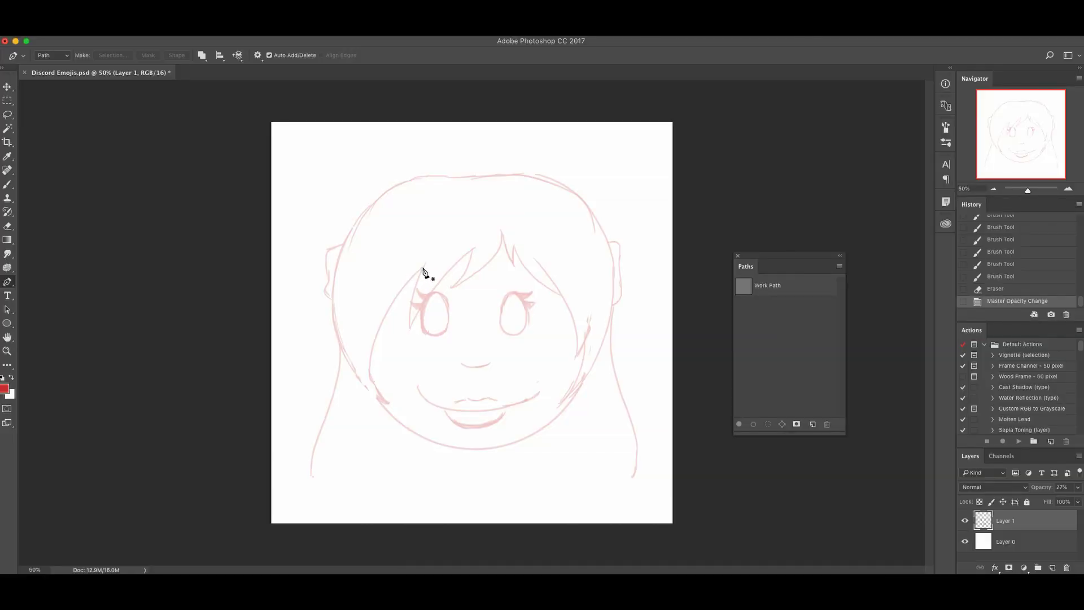
Place straight path anchors at the left fringe tip, left lower hair tip, crown, right lower hair tip and inner right hair edge.
left_click(423, 267)
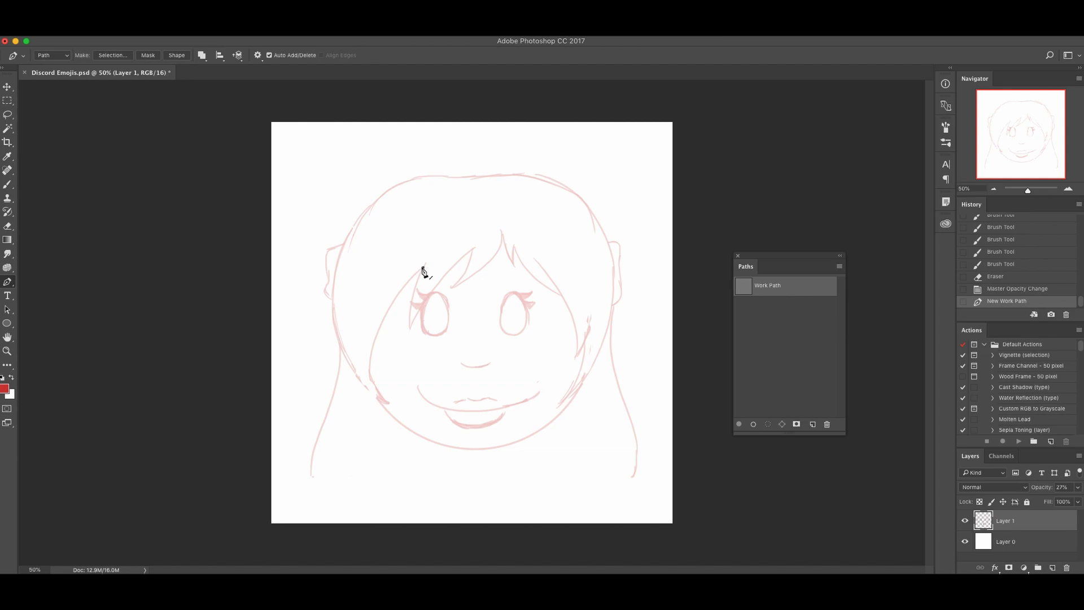
left_click(390, 404)
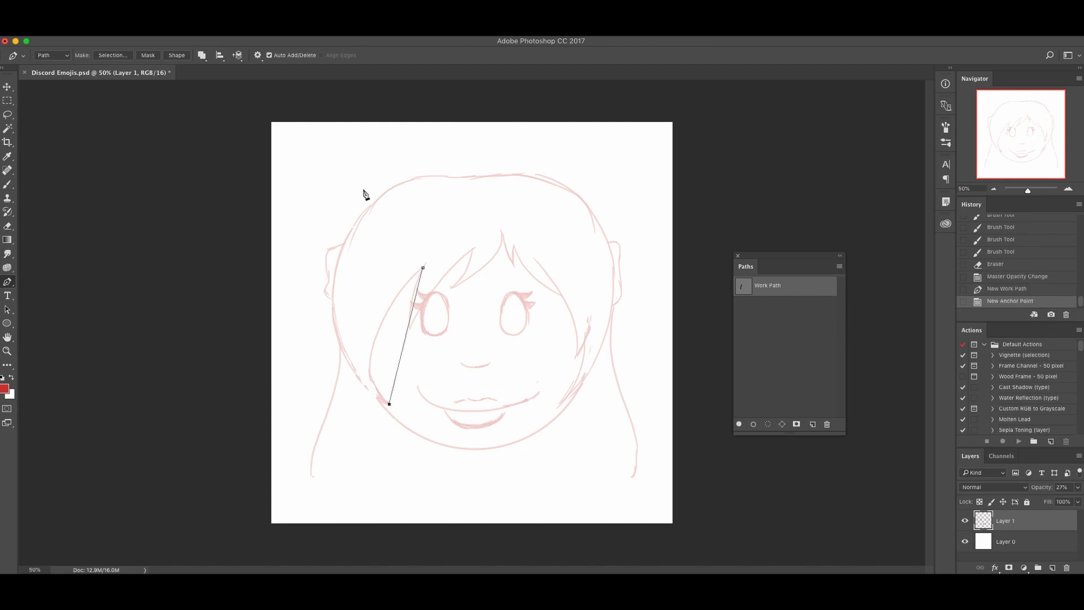
left_click(477, 178)
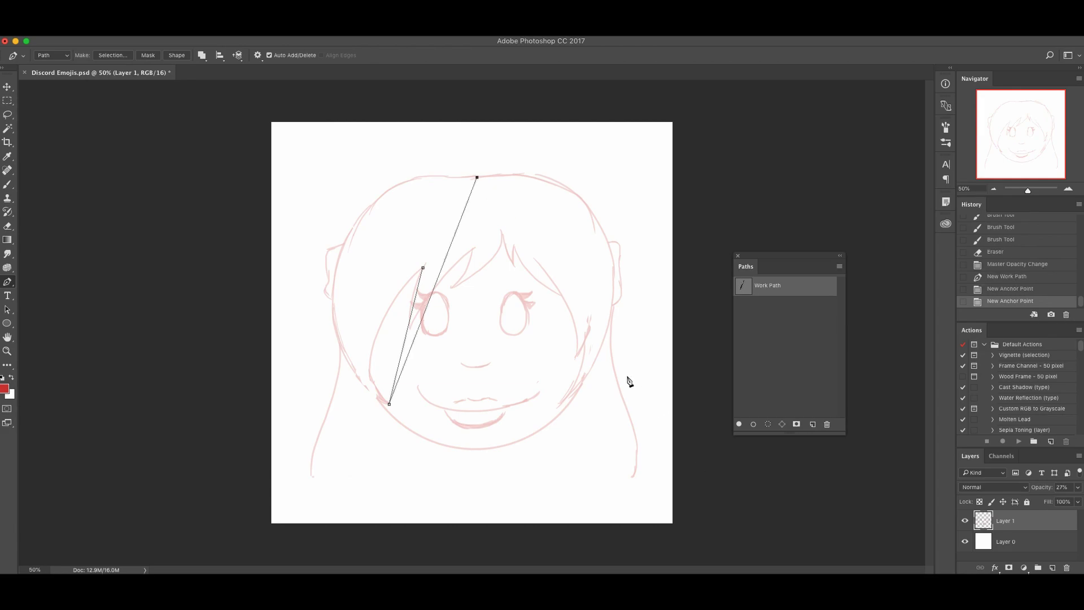
left_click(558, 405)
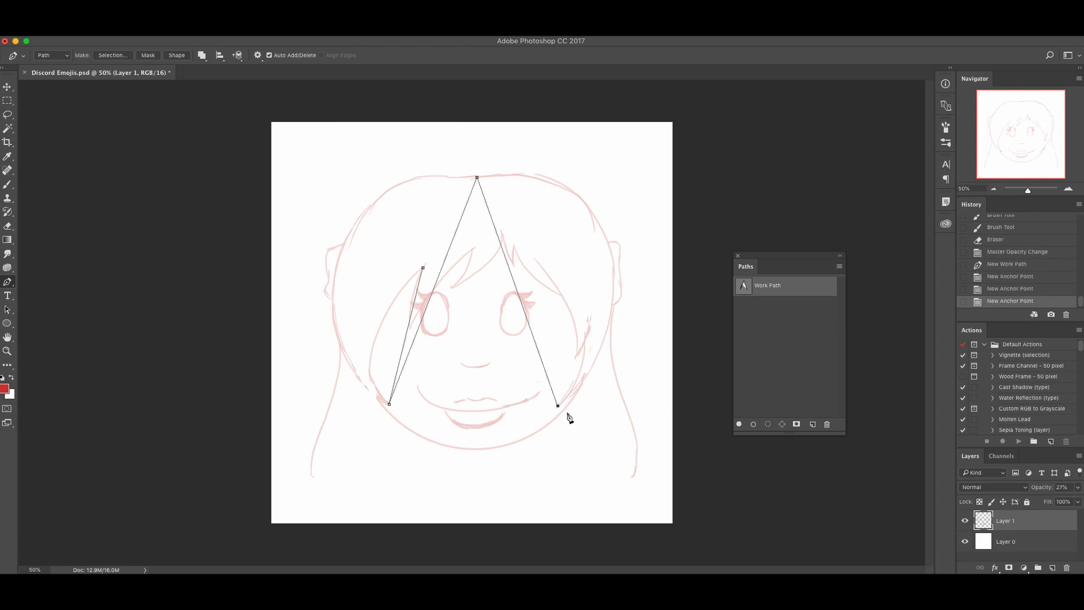
left_click(584, 345)
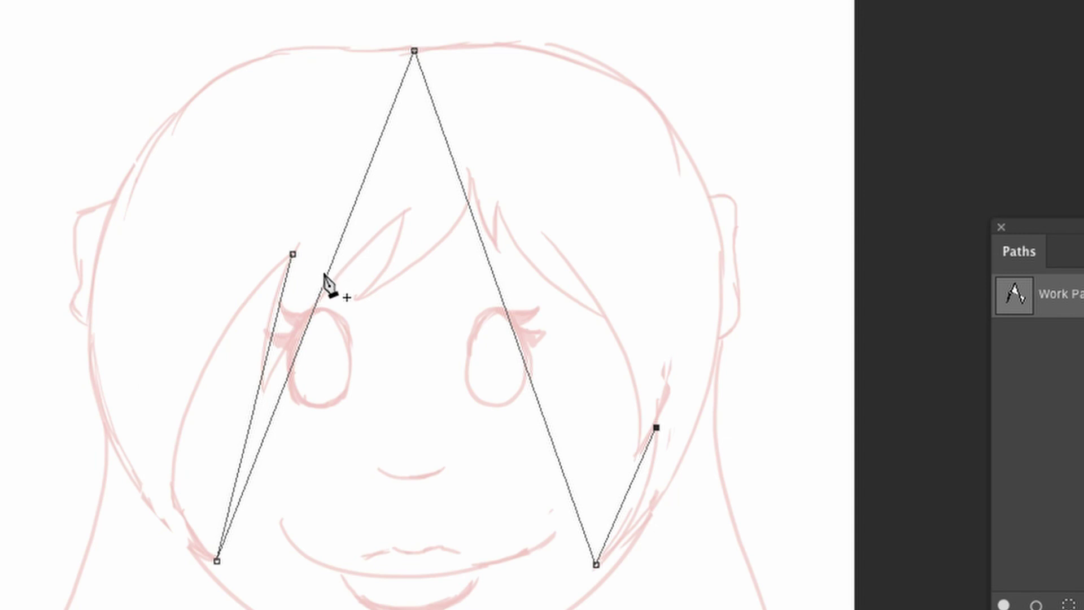
Add anchor points between the left hair tip and the crown and pull them out to follow the sketch's outer left hairline.
left_click(314, 308)
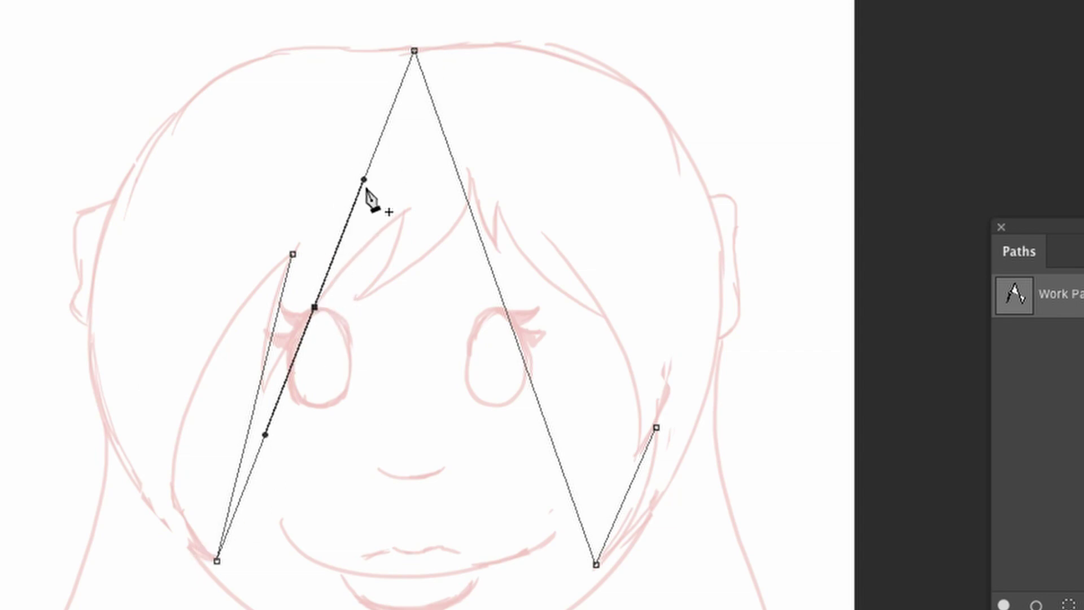
left_click(314, 307, "ctrl")
left_click_drag(315, 308, 101, 245)
left_click(246, 113)
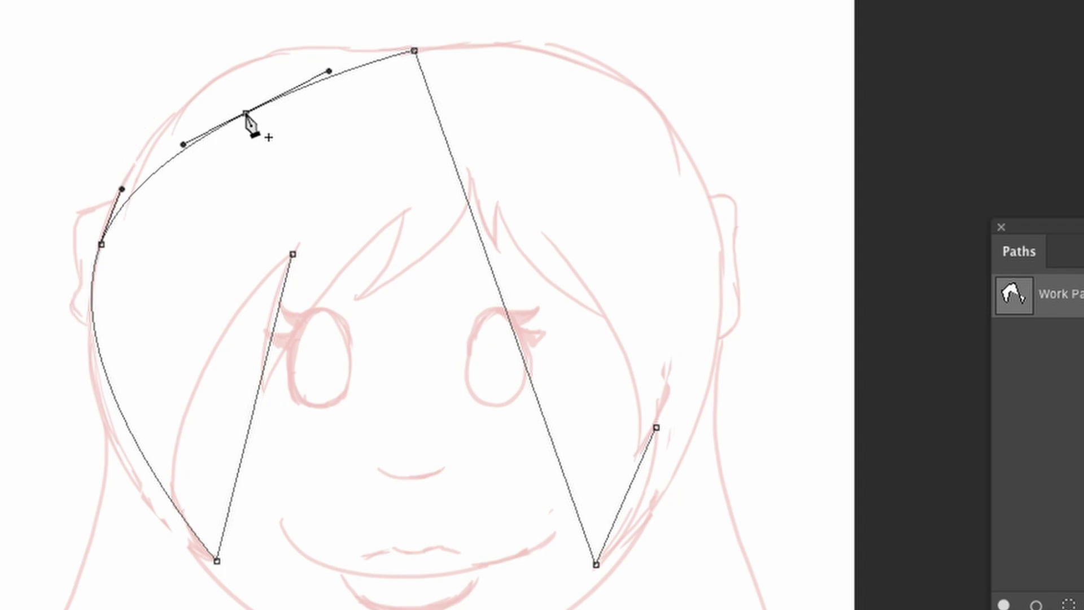
left_click_drag(248, 117, 225, 69)
left_click_drag(151, 466, 129, 472)
Add an anchor point on the inner left hair edge and curve it along the sketched lock.
left_click(249, 435)
left_click_drag(249, 436, 177, 446)
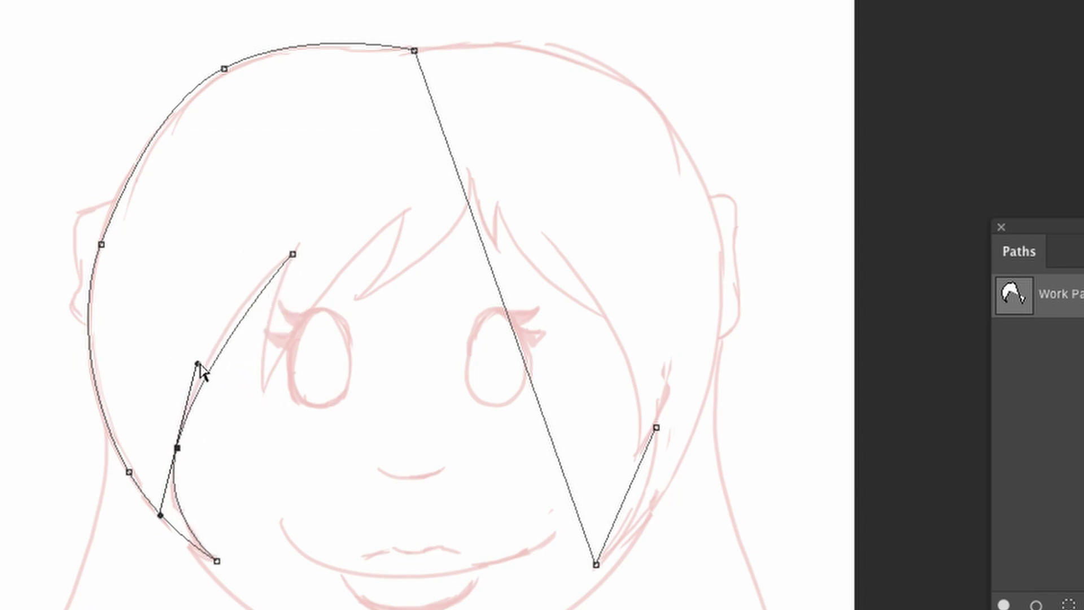
left_click_drag(198, 364, 205, 330)
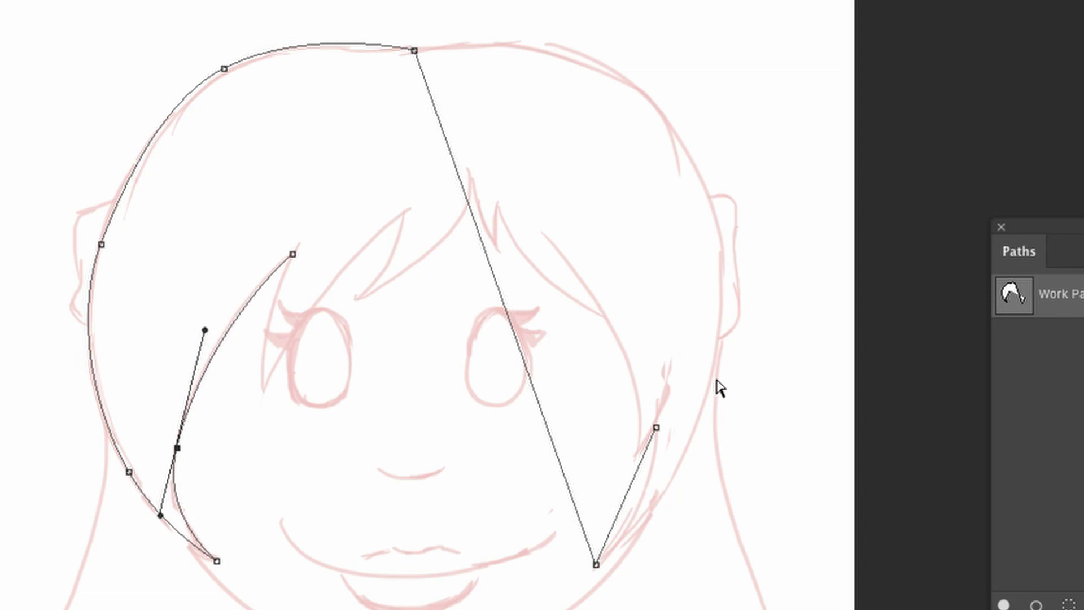
Curve the upper right hair outline along the sketch and shift the crown anchor slightly left, adjusting its handles into a soft parting.
left_click_drag(509, 318, 695, 171)
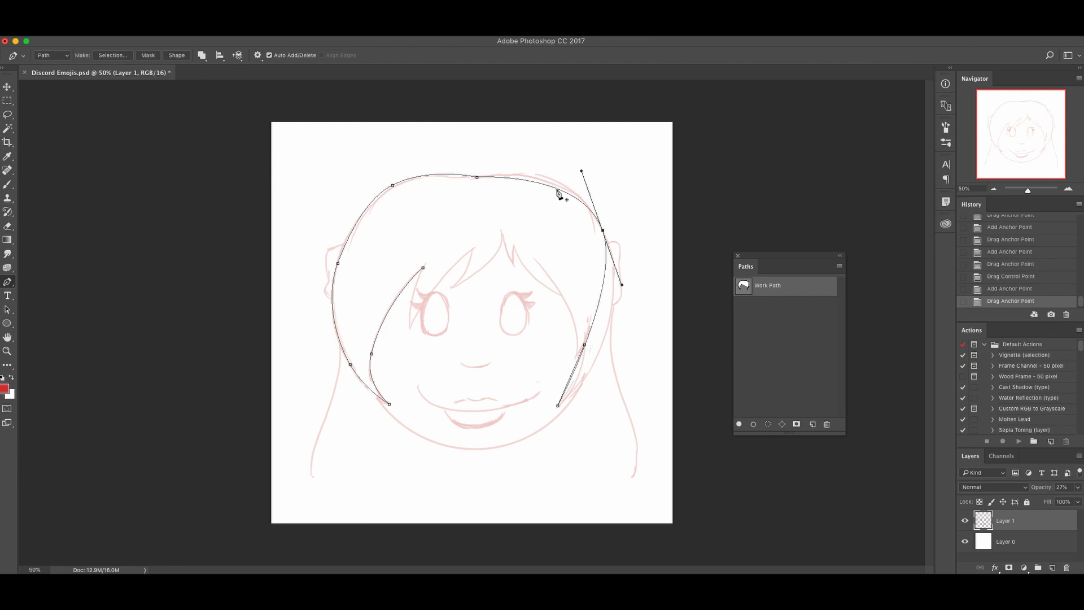
left_click_drag(558, 192, 551, 180)
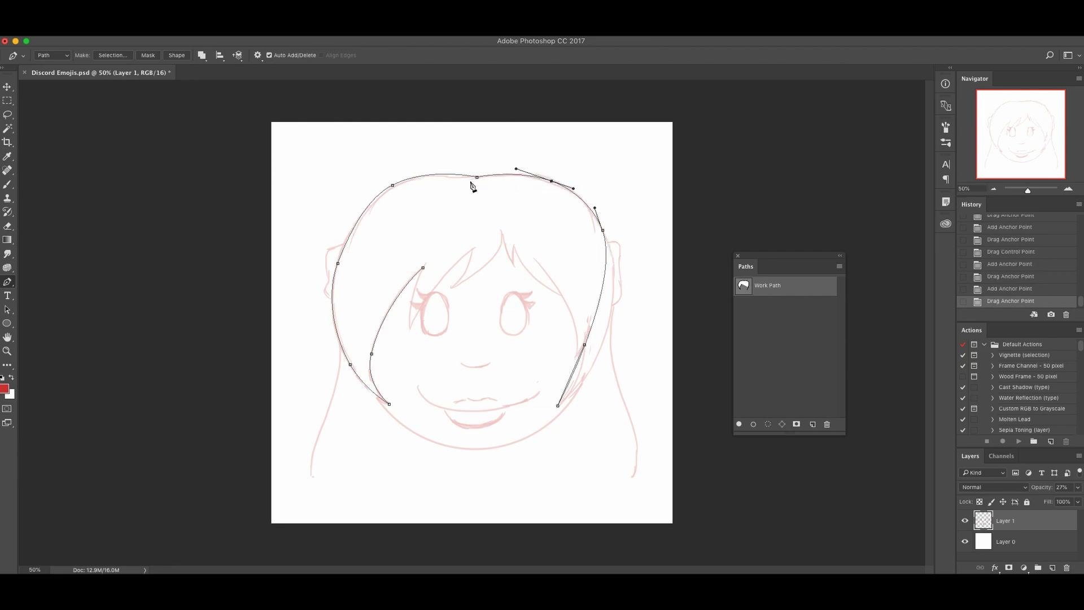
left_click_drag(477, 179, 458, 179)
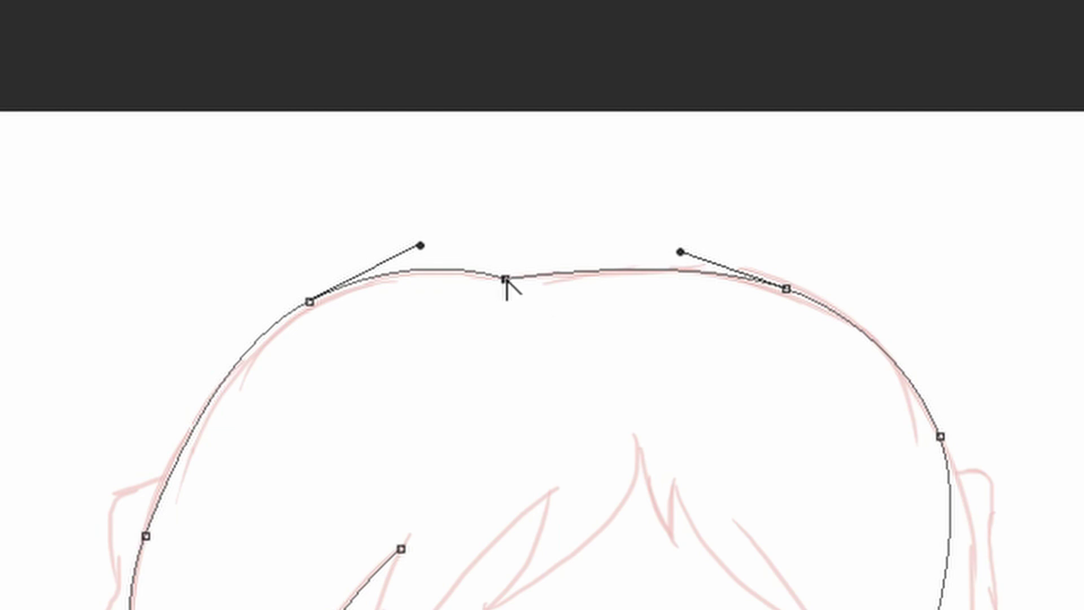
mouse_move(508, 278)
left_mouse_down()
mouse_move(538, 276)
mouse_move(519, 279)
left_mouse_up()
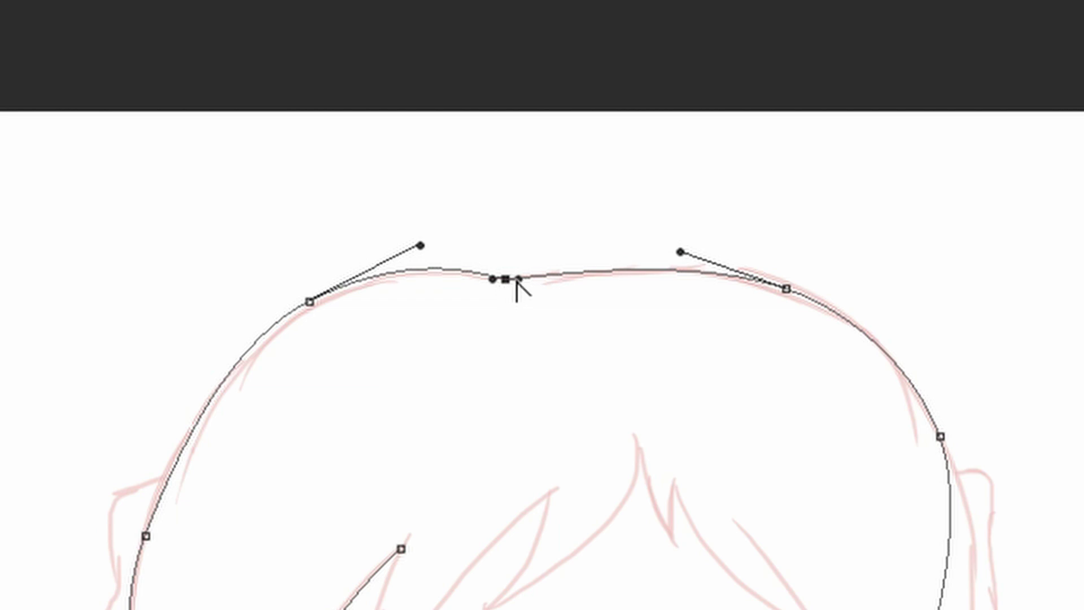
mouse_move(519, 279)
left_mouse_down()
mouse_move(477, 280)
mouse_move(546, 286)
mouse_move(504, 282)
left_mouse_up()
left_click(476, 383)
Add anchor points on the lower right hair lock and bend its outer and inner edges to match the sketch.
key("p")
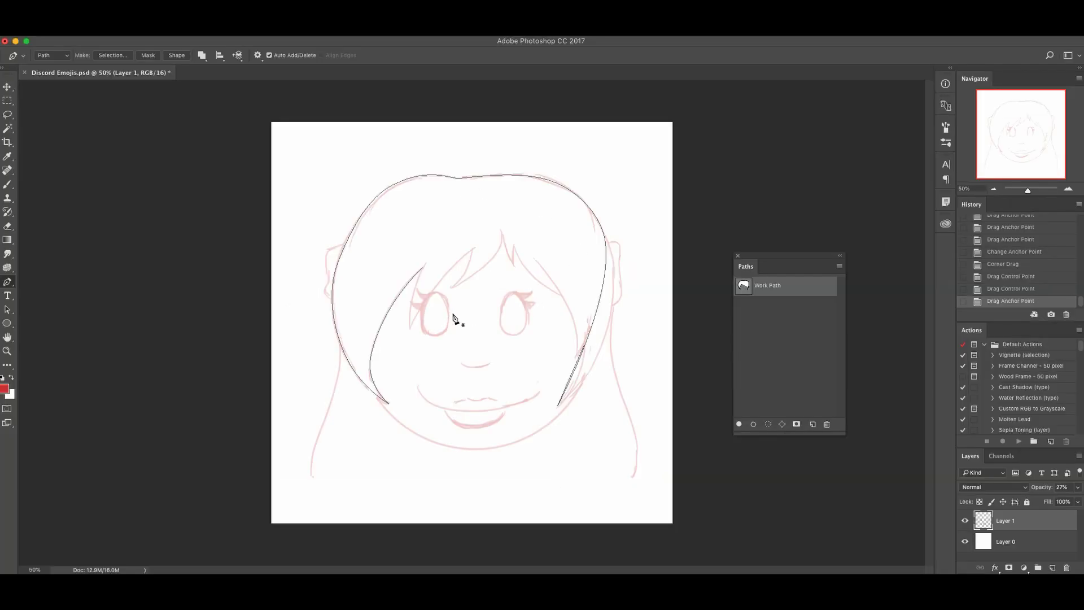
left_click(605, 274, "super")
mouse_move(600, 301)
left_mouse_down()
mouse_move(618, 318)
mouse_move(613, 310)
left_mouse_up()
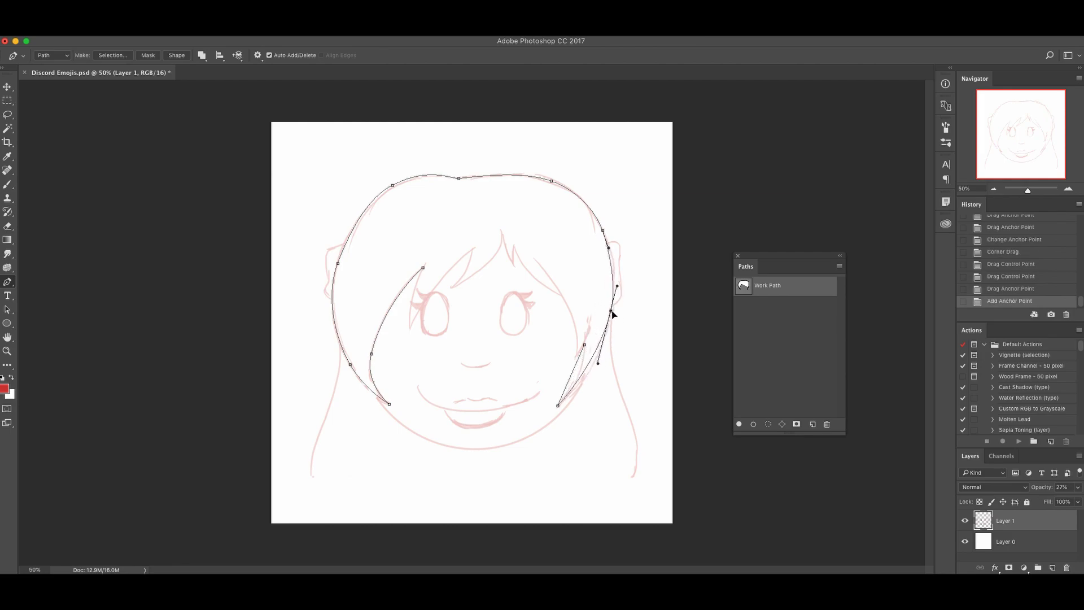
left_click(587, 368)
left_click_drag(587, 368, 580, 373)
left_click(573, 370)
left_click(532, 258, "super")
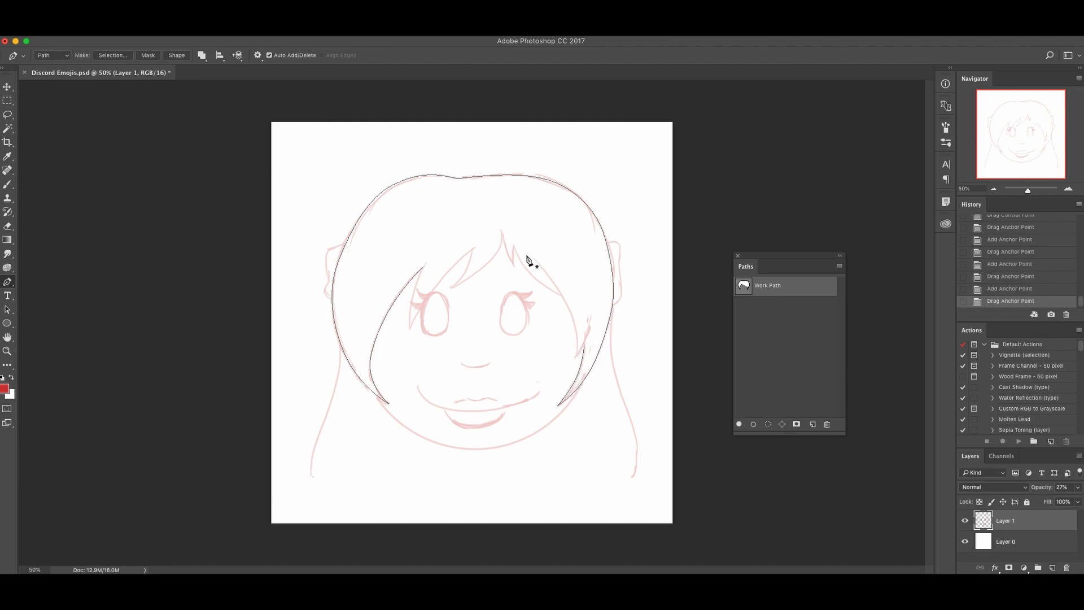
Draw a path for the right fringe lock from beside the right eye down to its pointed tip, curving its long edge.
left_click(533, 258)
left_click(576, 357)
left_click(588, 333)
left_click(585, 343)
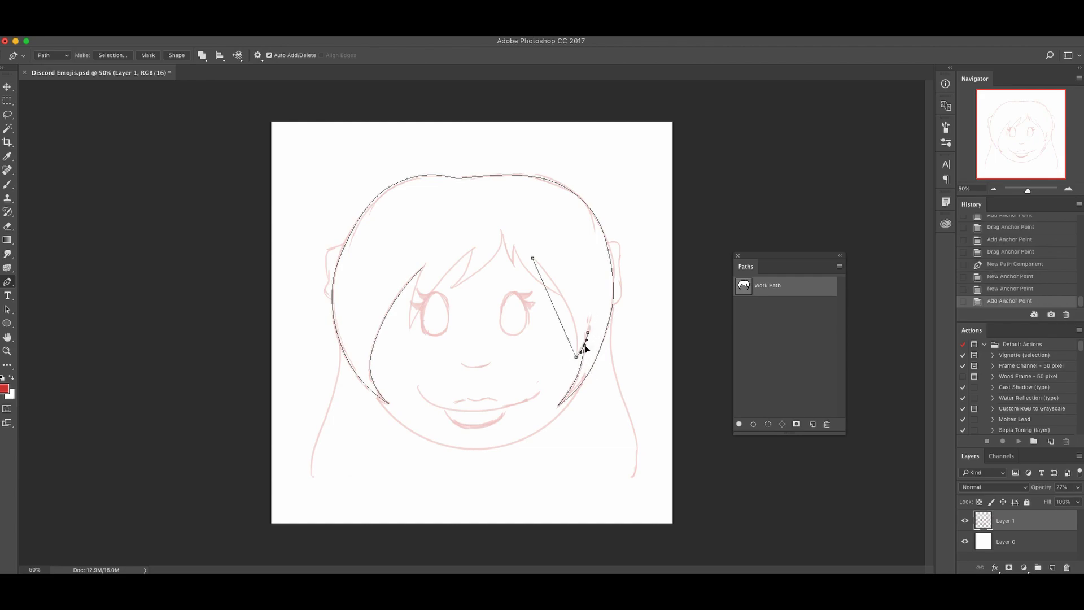
left_click_drag(565, 331, 565, 304)
Place anchor points for the zigzag fringe strands across the forehead, from the right lock to the strand above the left eye.
left_click(564, 297)
left_click(515, 265)
left_click(515, 248)
left_click(506, 233)
left_click(451, 289)
left_click(472, 250)
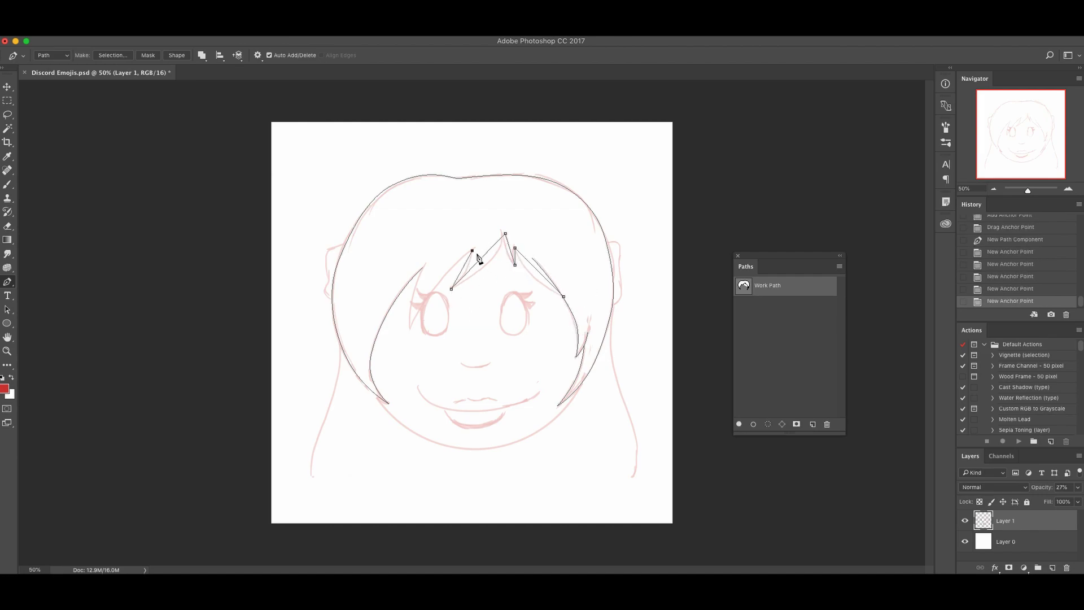
Bend the straight fringe segments into curves that follow the sketched strands, and finish the path.
left_click(480, 260)
left_click_drag(481, 260, 529, 273)
left_click(464, 265)
left_click(509, 247)
left_click(531, 275)
key("Escape")
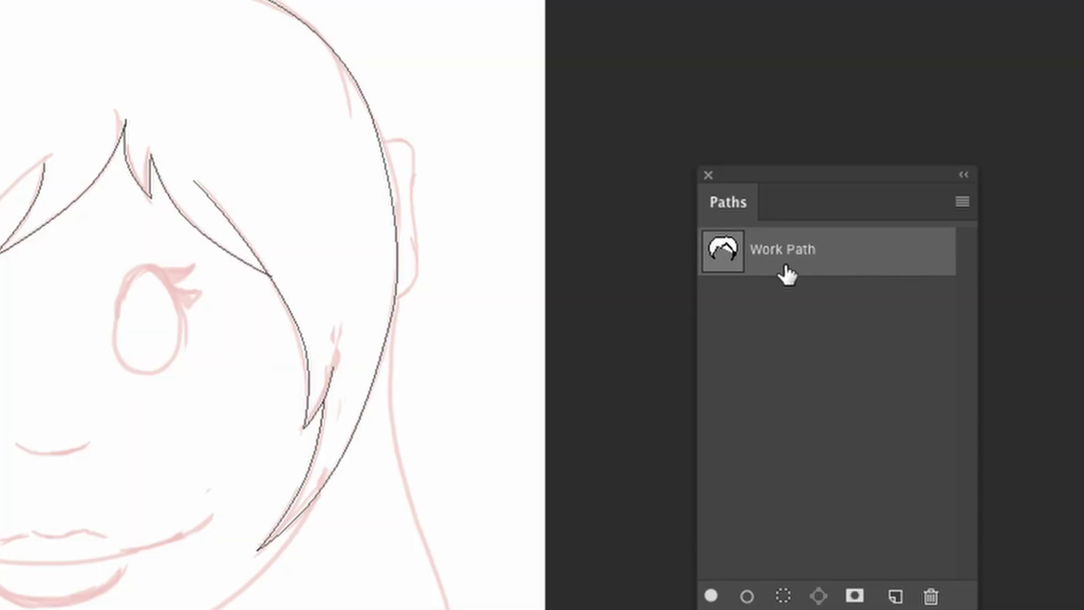
Save the hair work path as Path 1 and deselect its anchor points.
left_click(787, 303)
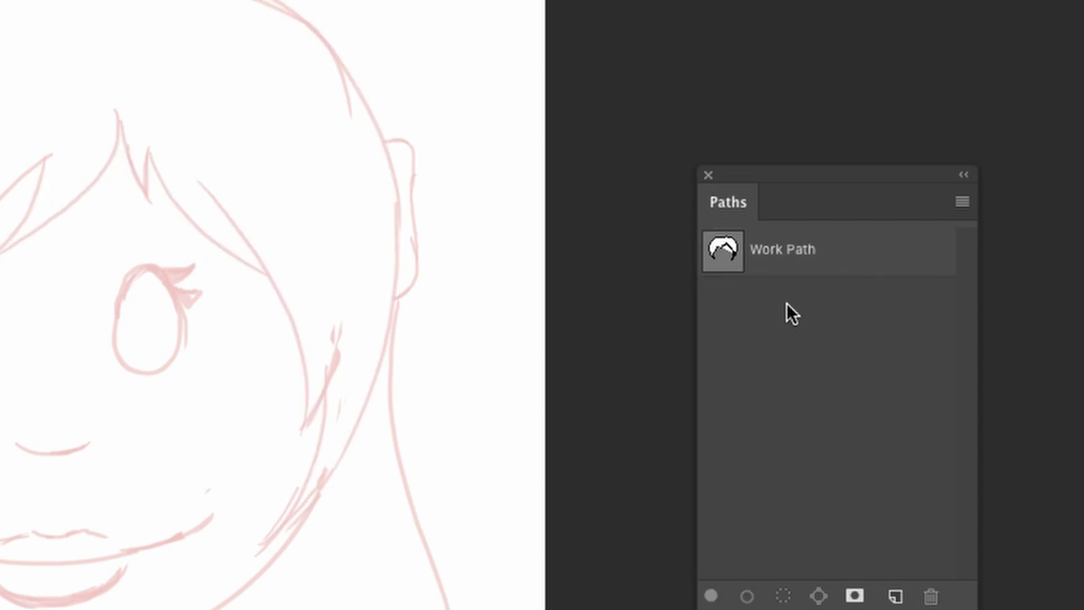
left_click(464, 76)
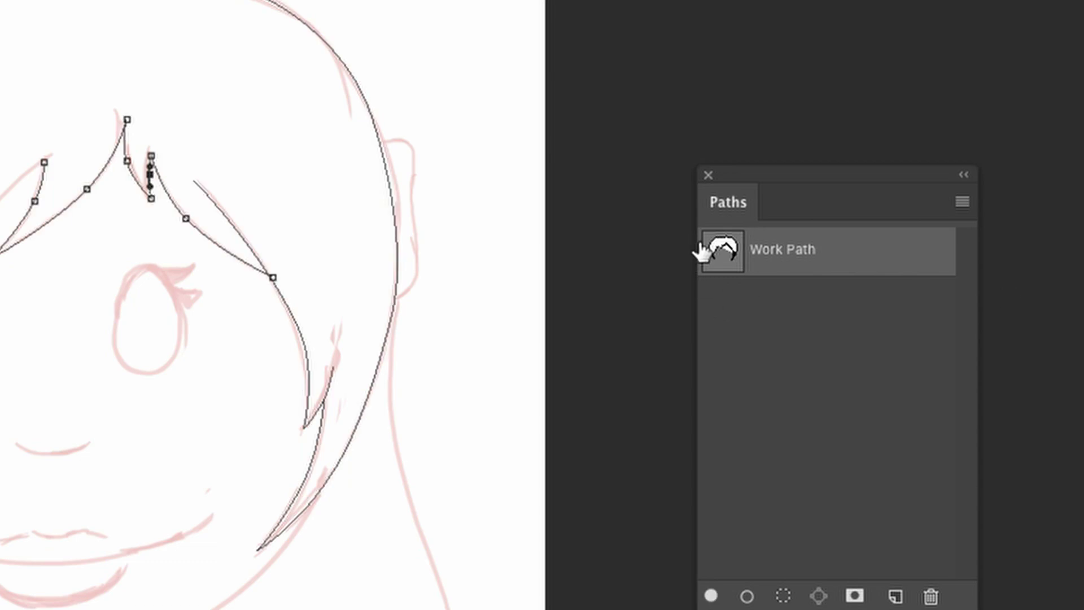
double_click(779, 252)
left_click(743, 511)
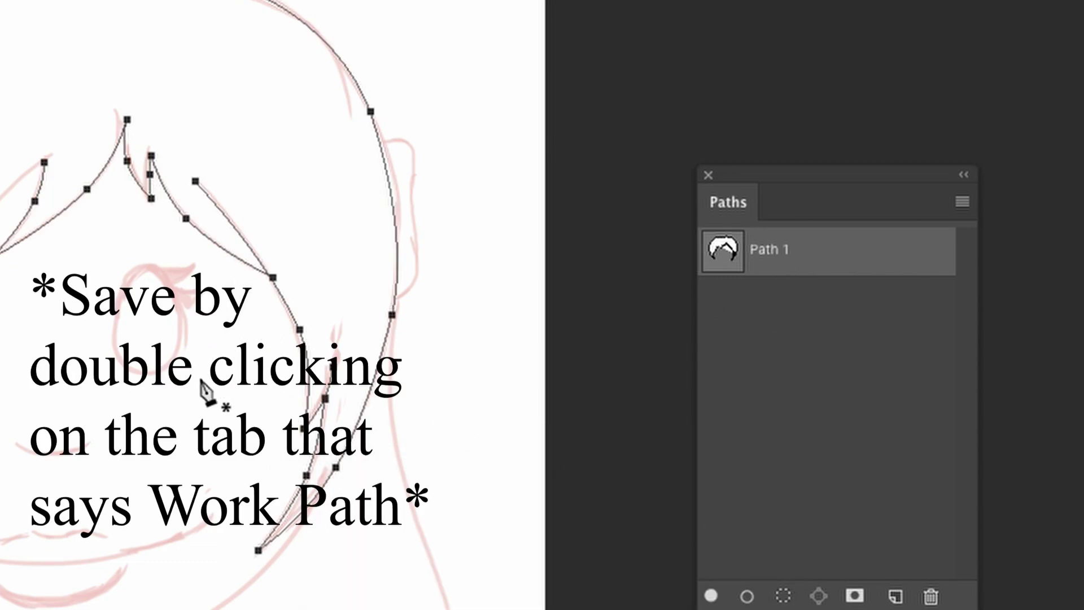
left_click(316, 283, "super")
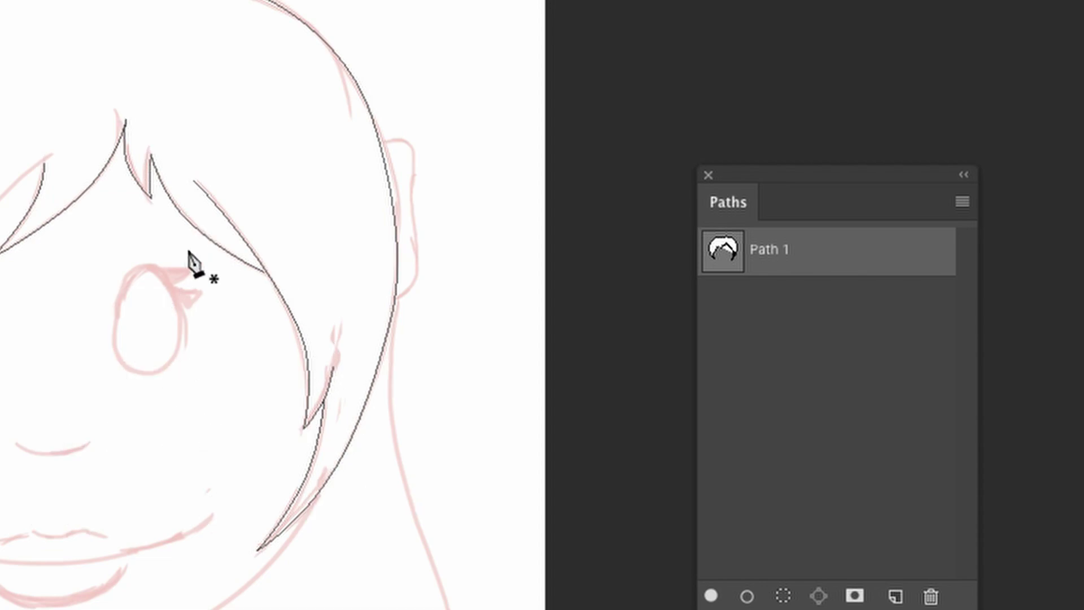
Draw the remaining left fringe strand, running down to a point beside the left eye and back up to the fringe tip.
left_click(60, 151)
left_click(409, 326)
left_click(424, 263)
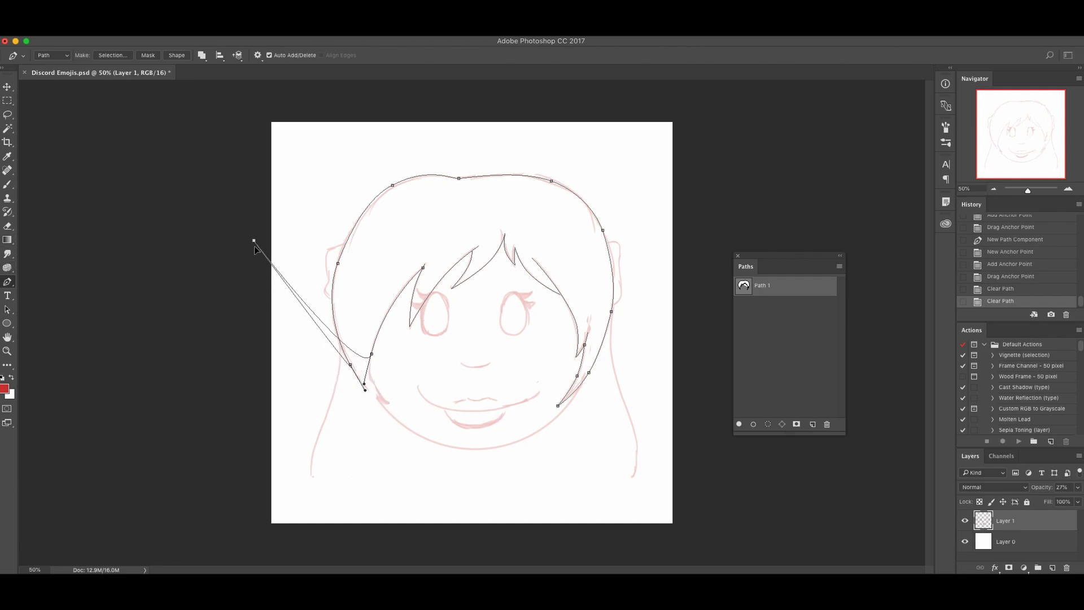
Draw a circle path over the face sketch with the Ellipse tool, roughly matching the jaw and chin curve.
key("u")
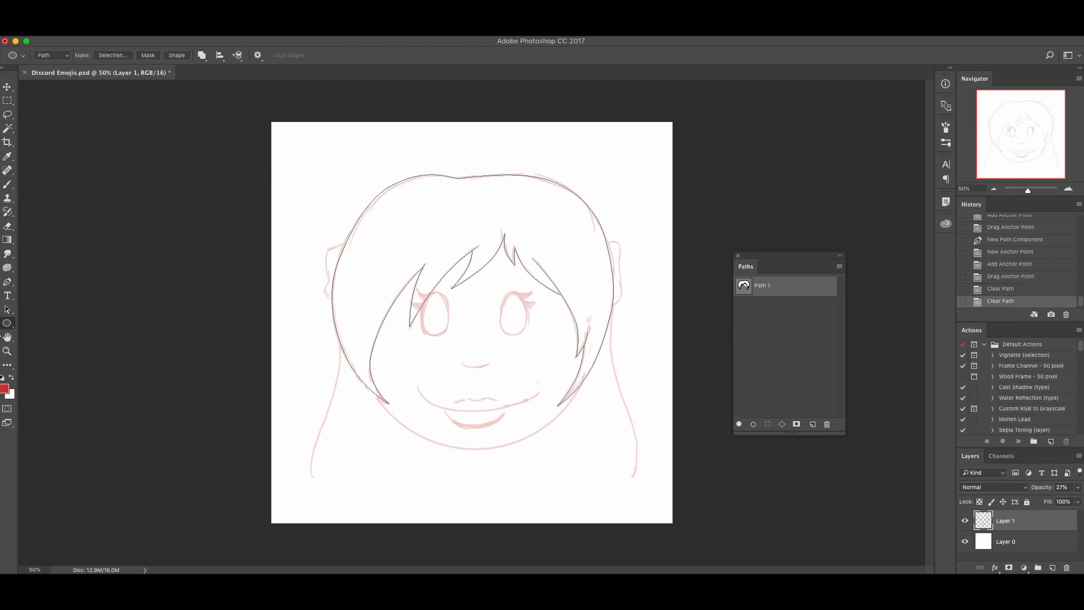
right_click(7, 324)
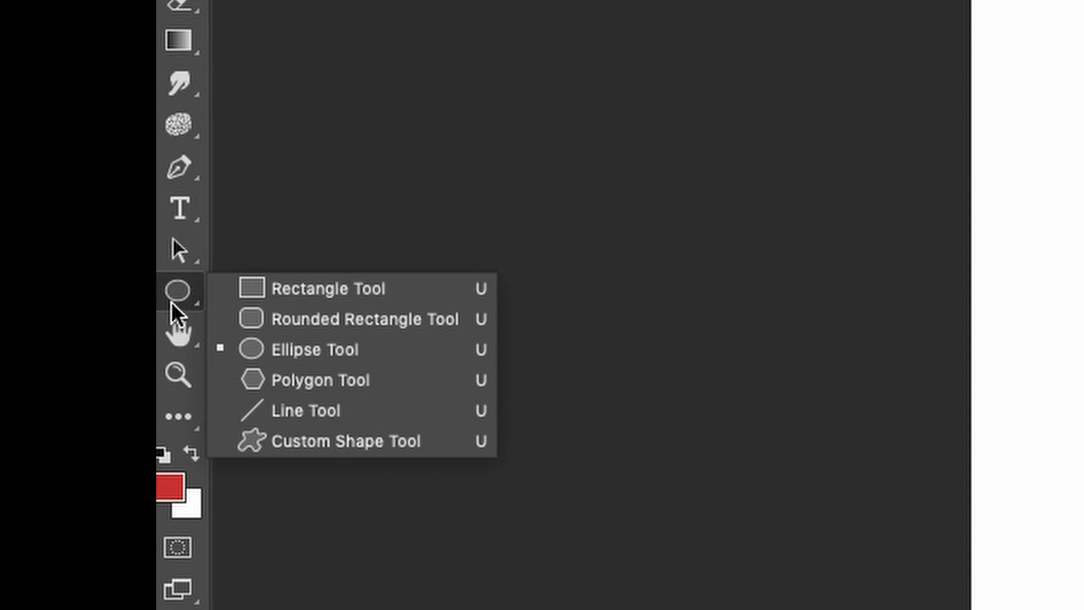
left_click(419, 356)
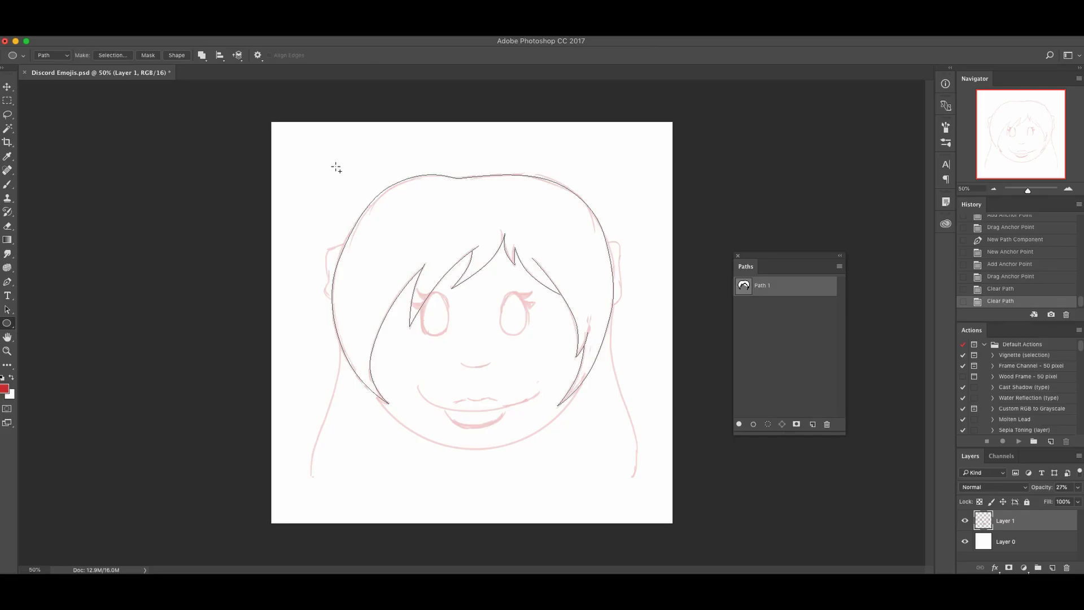
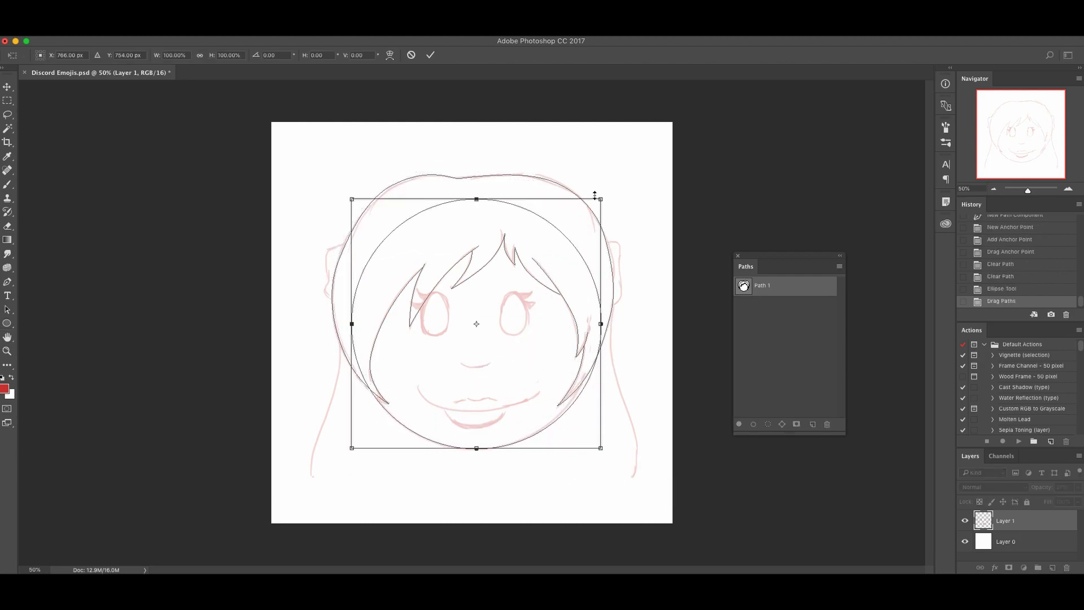
Scale and reposition the circle path until its lower arc follows the sketched chin, and apply the transform.
left_click_drag(602, 199, 609, 191)
left_click_drag(565, 225, 561, 231)
left_click_drag(605, 450, 585, 419)
left_click_drag(603, 447, 573, 428)
left_click_drag(600, 198, 598, 199)
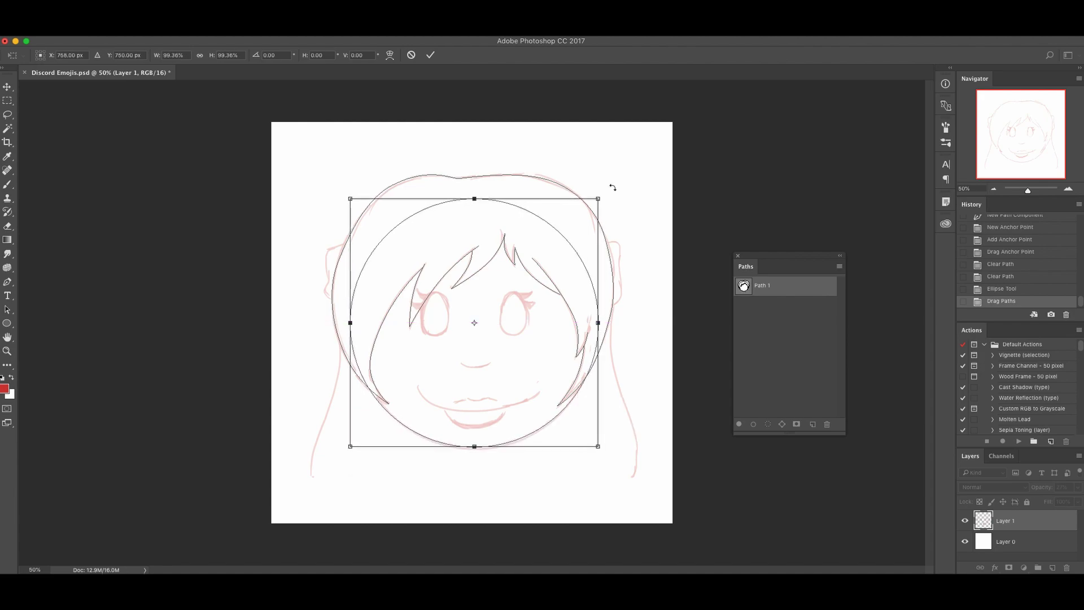
left_click_drag(546, 273, 547, 275)
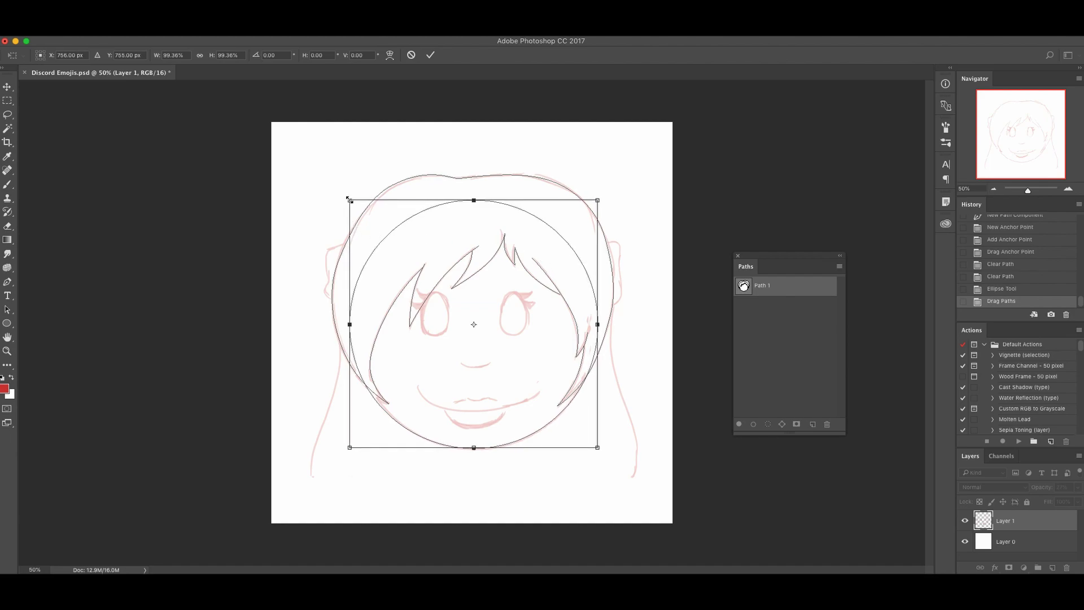
left_click_drag(349, 199, 352, 202)
left_click_drag(600, 201, 596, 204)
key("Return")
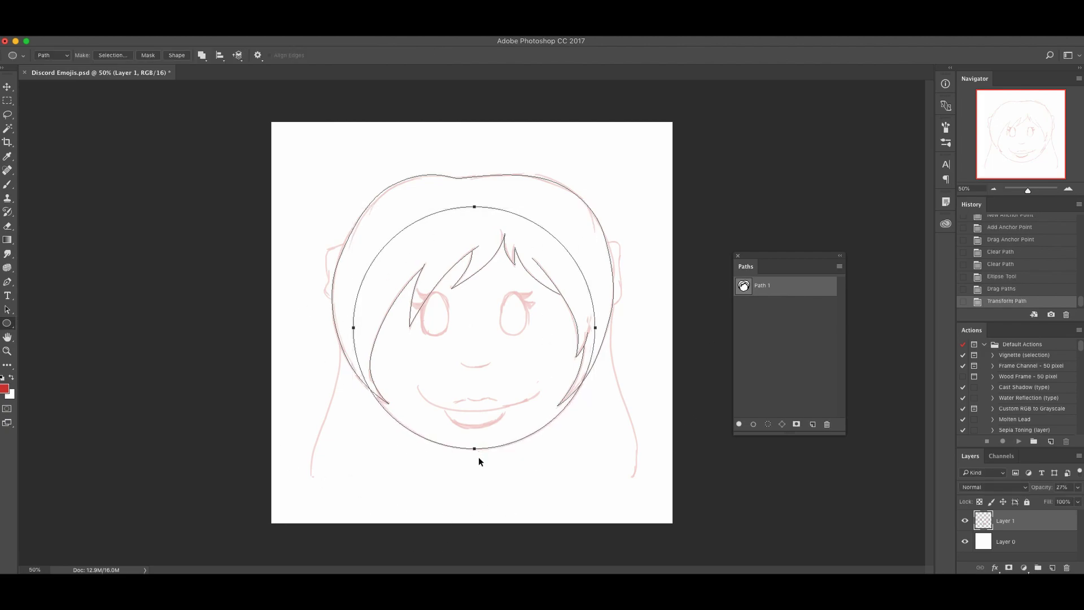
Paste a copy of the face circle into a new work path, separate from Path 1.
key("p")
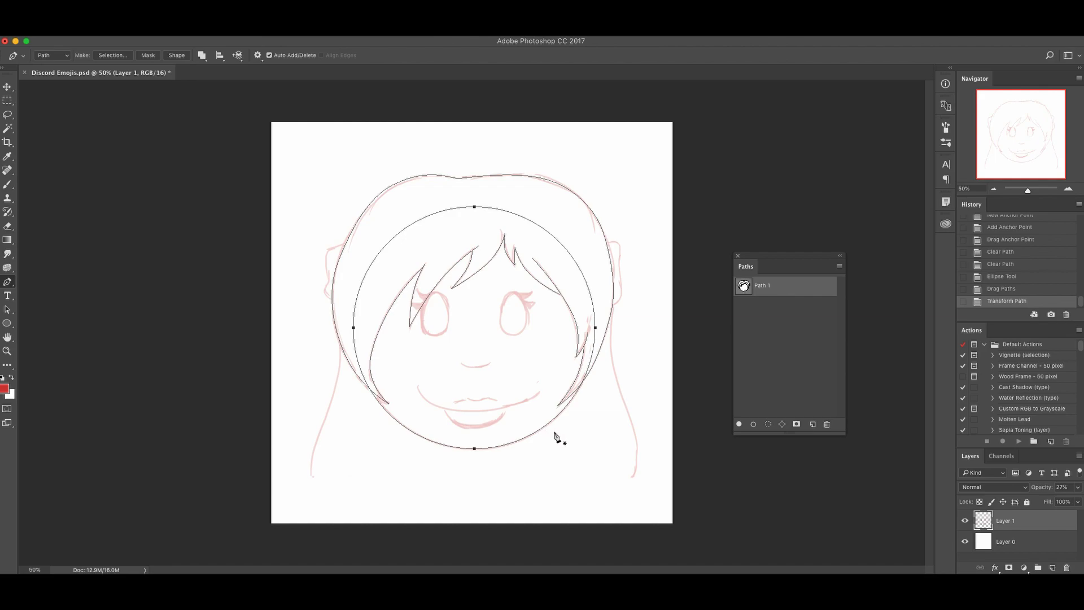
left_click(613, 421, "super")
key("Escape")
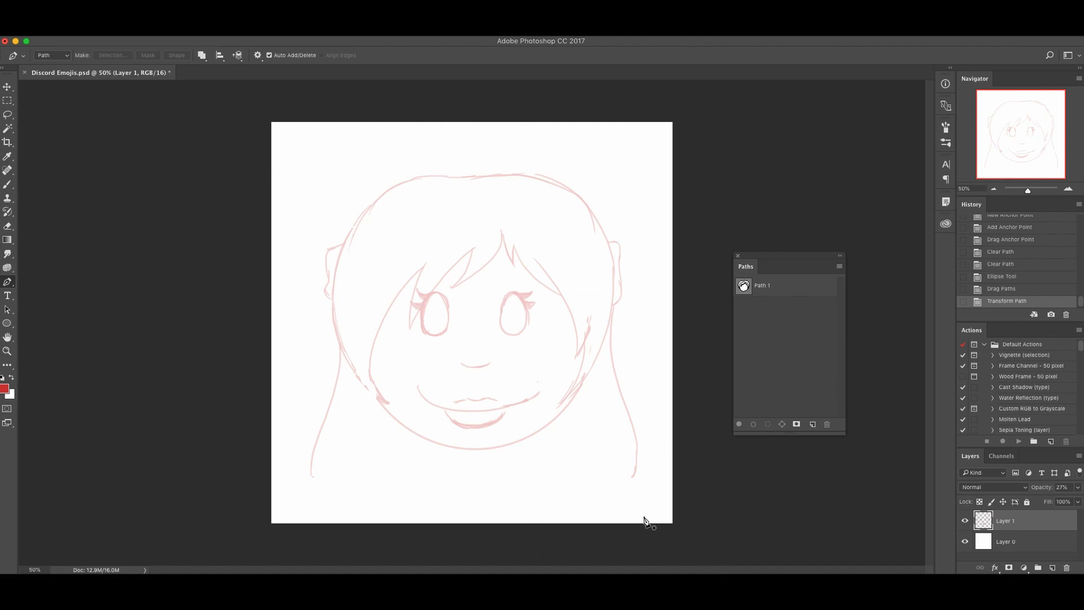
key("super+v")
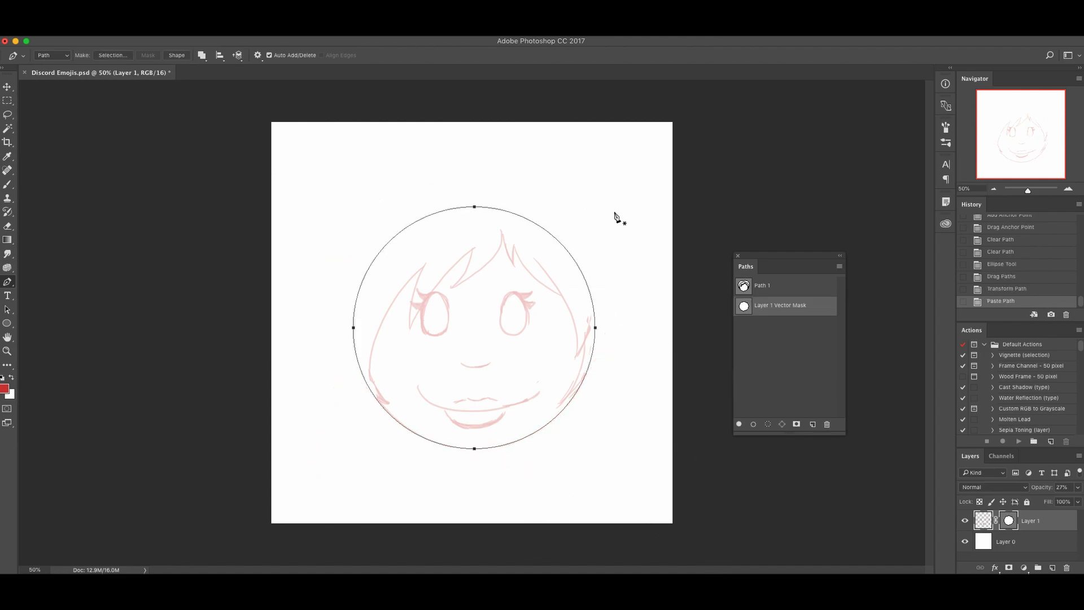
key("super+z")
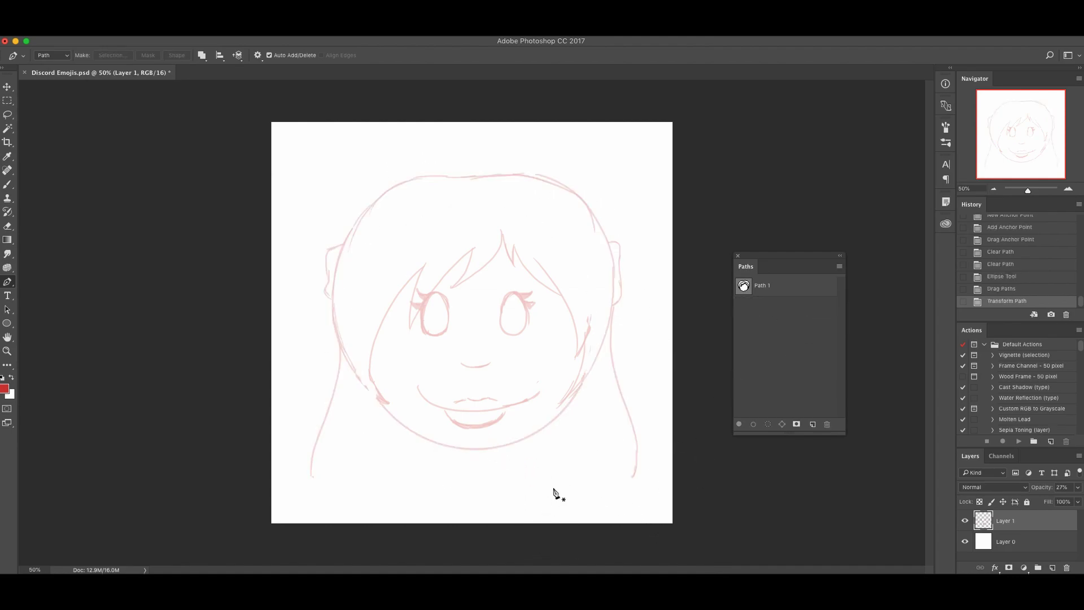
left_click(605, 481)
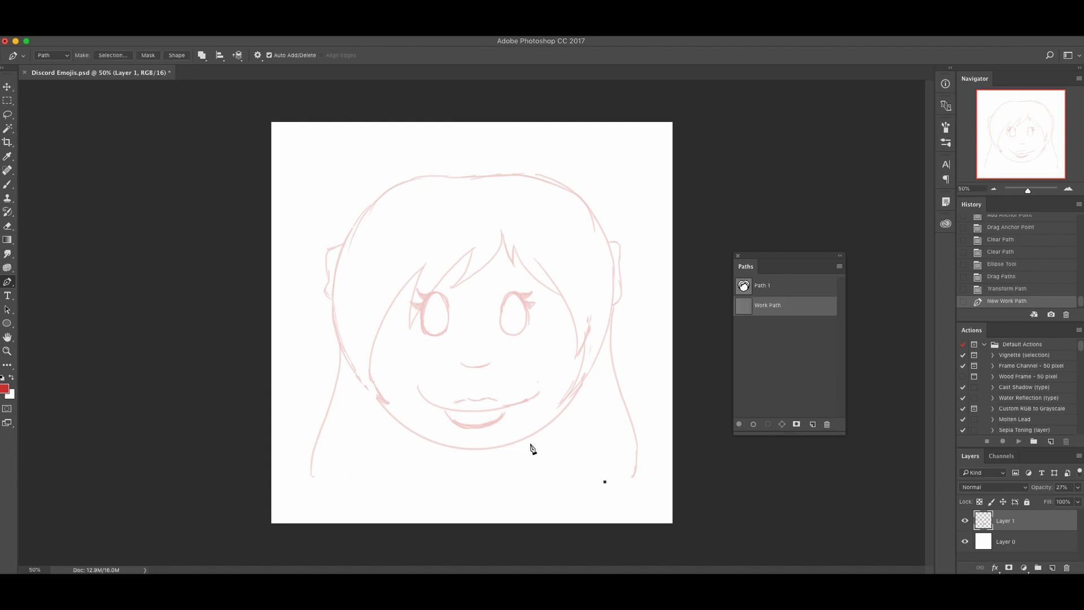
key("super+v")
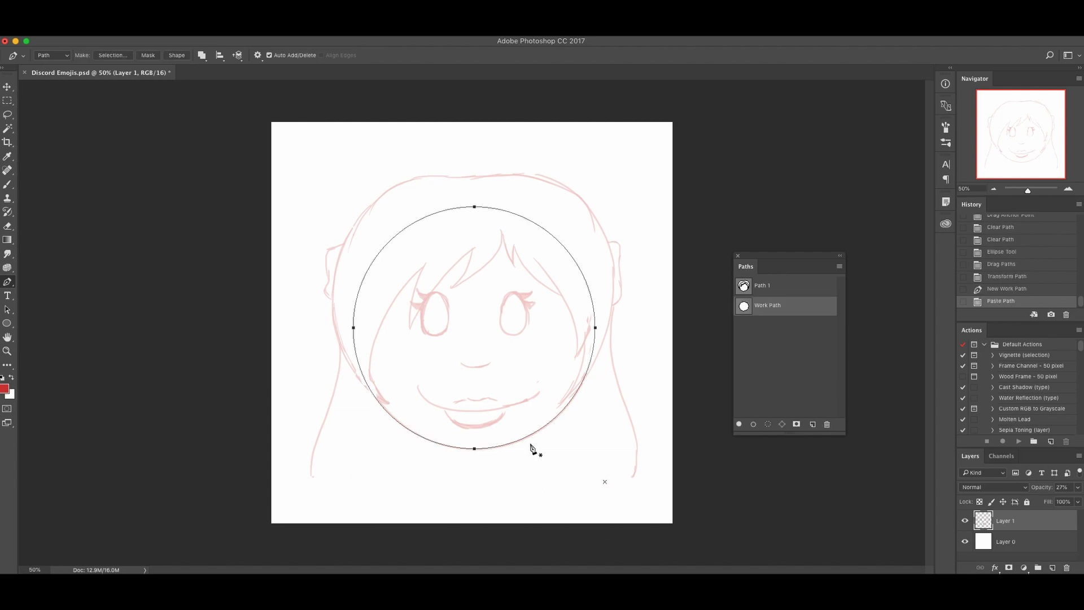
Delete the stray anchor point below the face and save the work path as "Extra circle".
left_click(601, 477)
left_click_drag(575, 473, 641, 504)
key("BackSpace")
double_click(767, 306)
key("BackSpace")
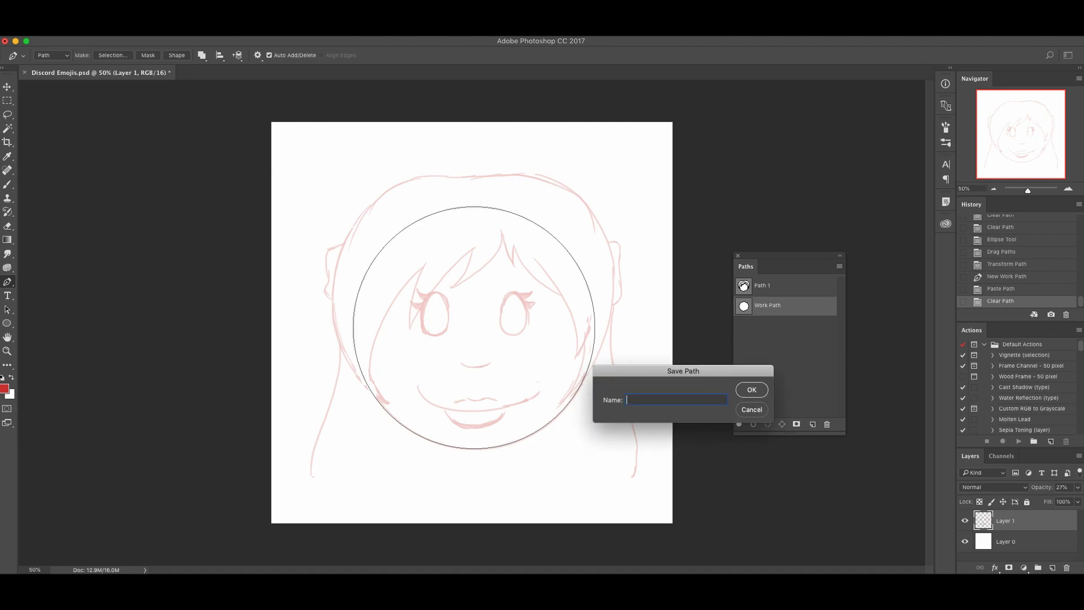
type("Extra circle")
key("Return")
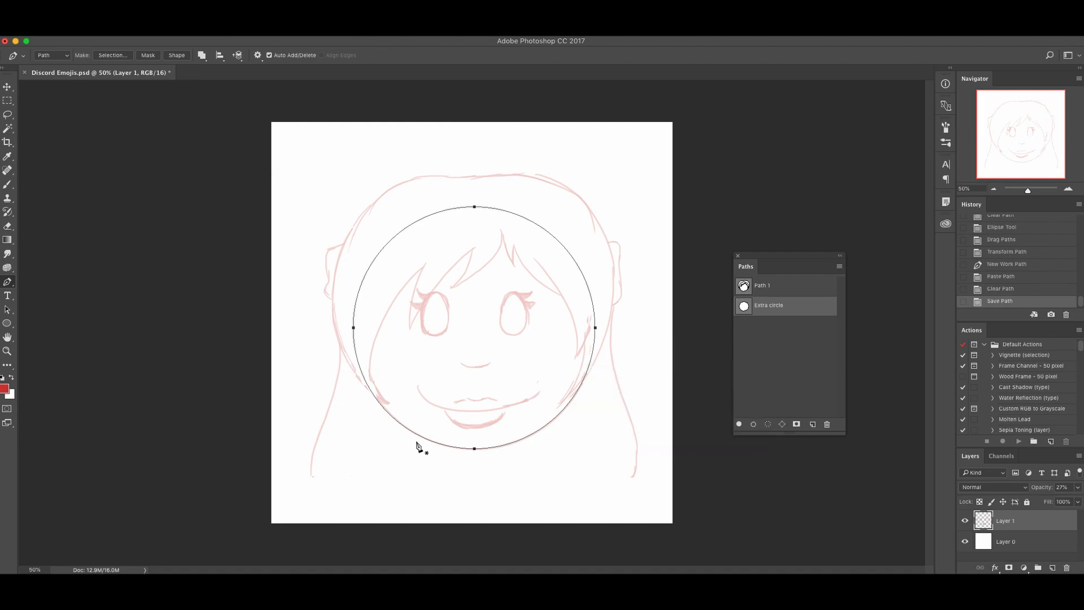
Add anchor points to the circle in Path 1 where it meets the hair on both sides of the jaw.
left_click(797, 287)
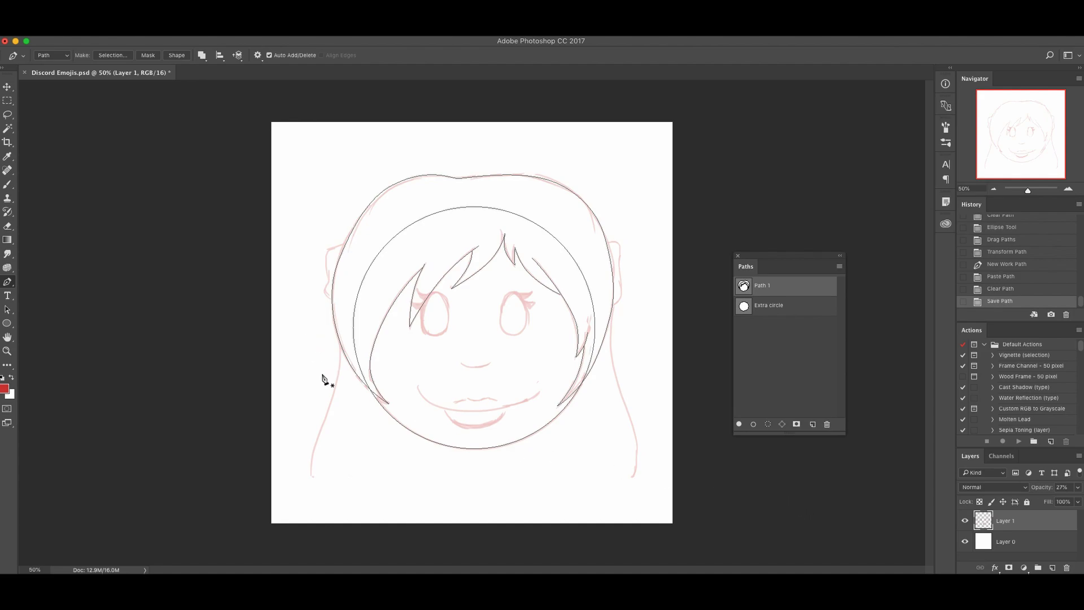
left_click(375, 401, "ctrl")
left_click(370, 388)
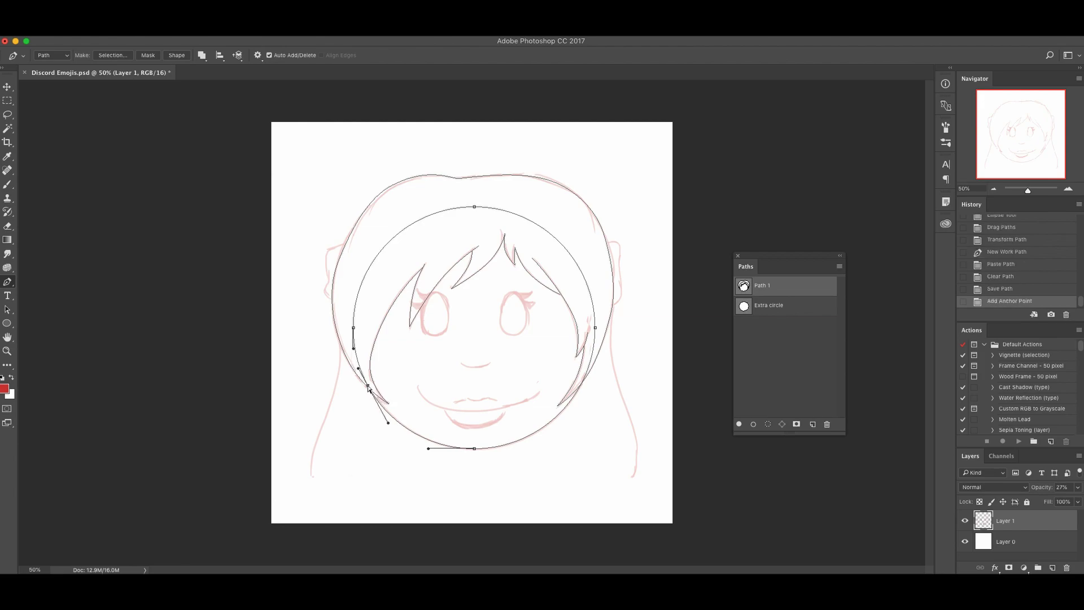
left_click_drag(371, 393, 371, 394)
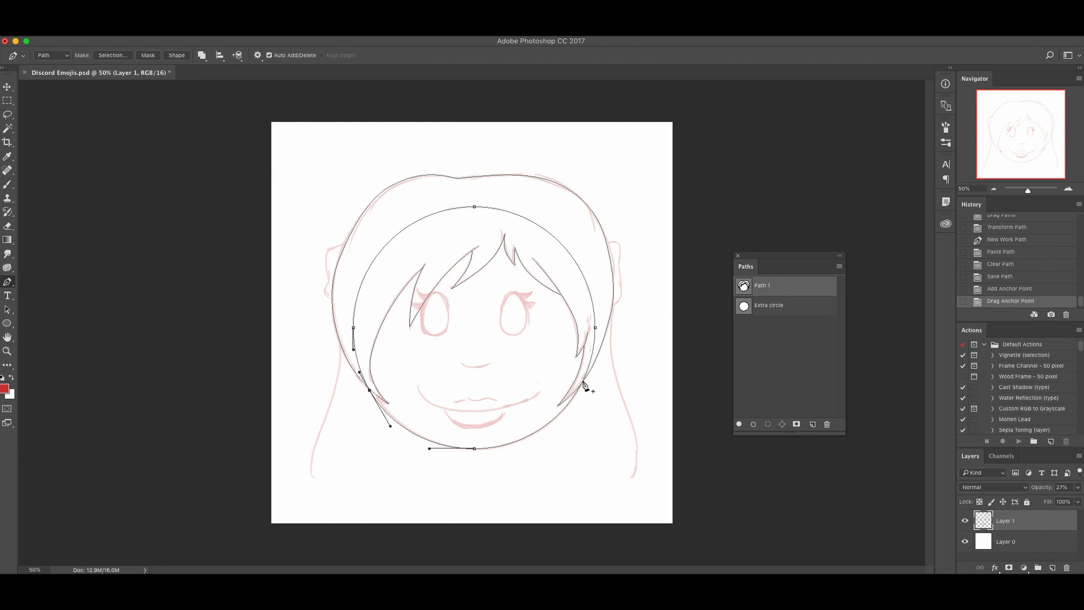
left_click_drag(586, 387, 584, 384)
Delete the circle's top and side anchor points, keeping only the chin arc, and check the outline with the sketch layer hidden.
left_click(596, 329, "ctrl")
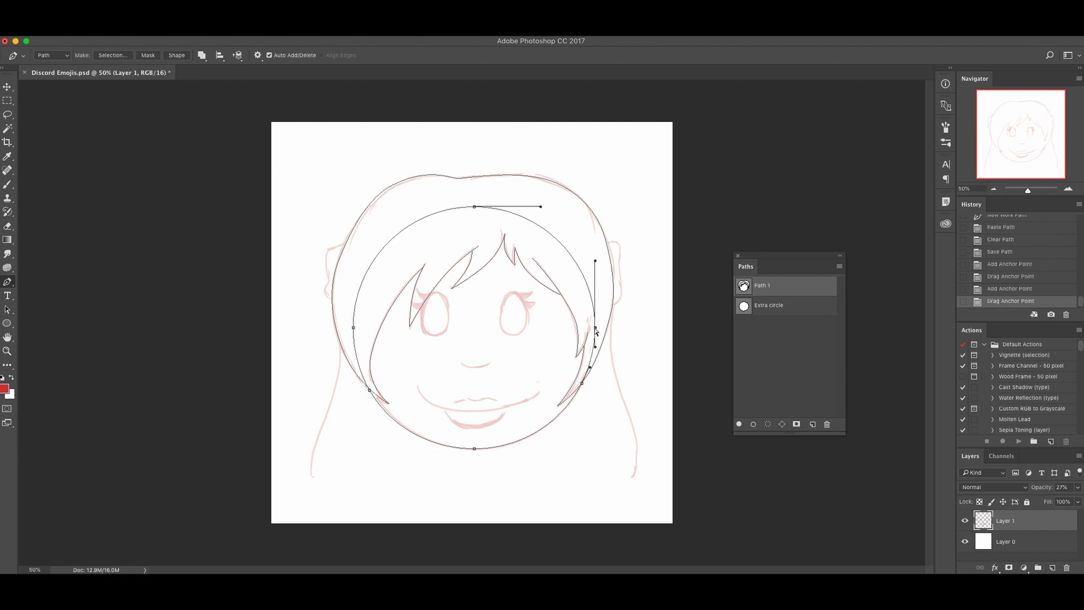
left_click(475, 207, "ctrl+shift")
left_click(354, 329, "ctrl+shift")
key("BackSpace")
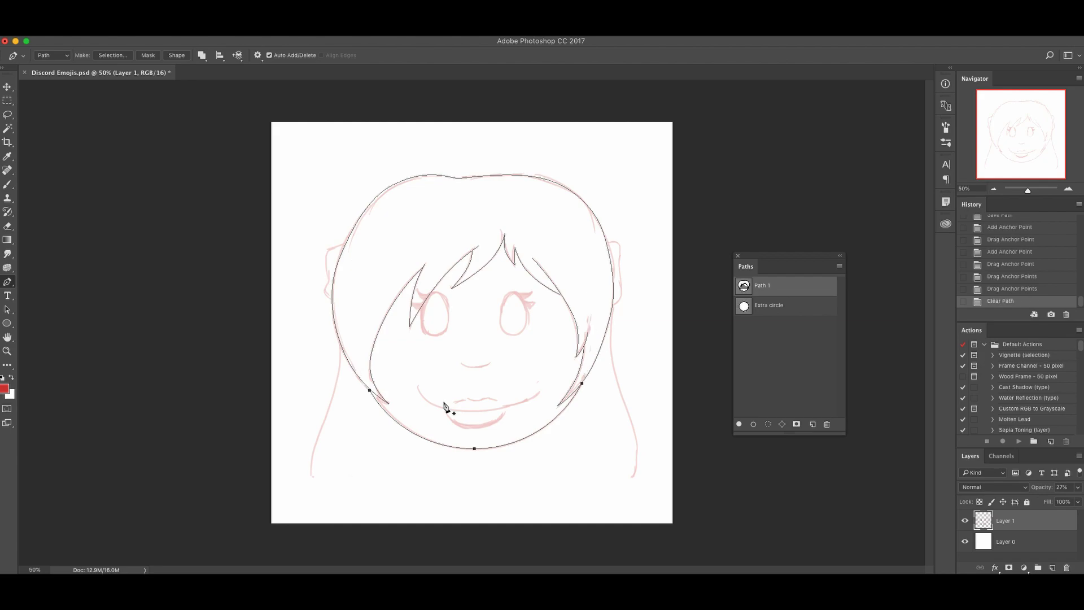
left_click(465, 390, "ctrl")
left_click(965, 521)
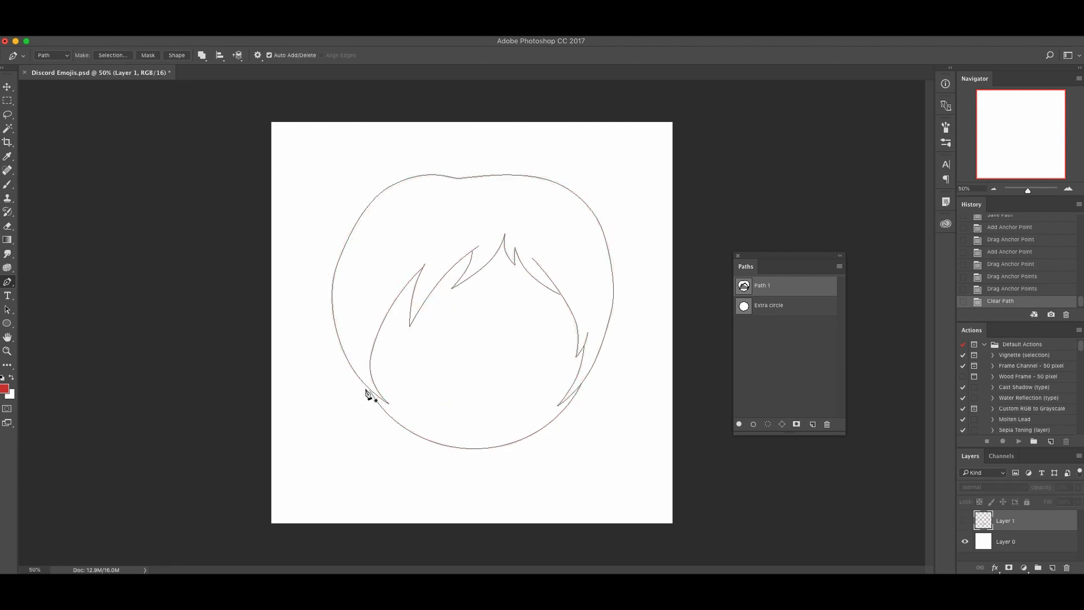
left_click(966, 520)
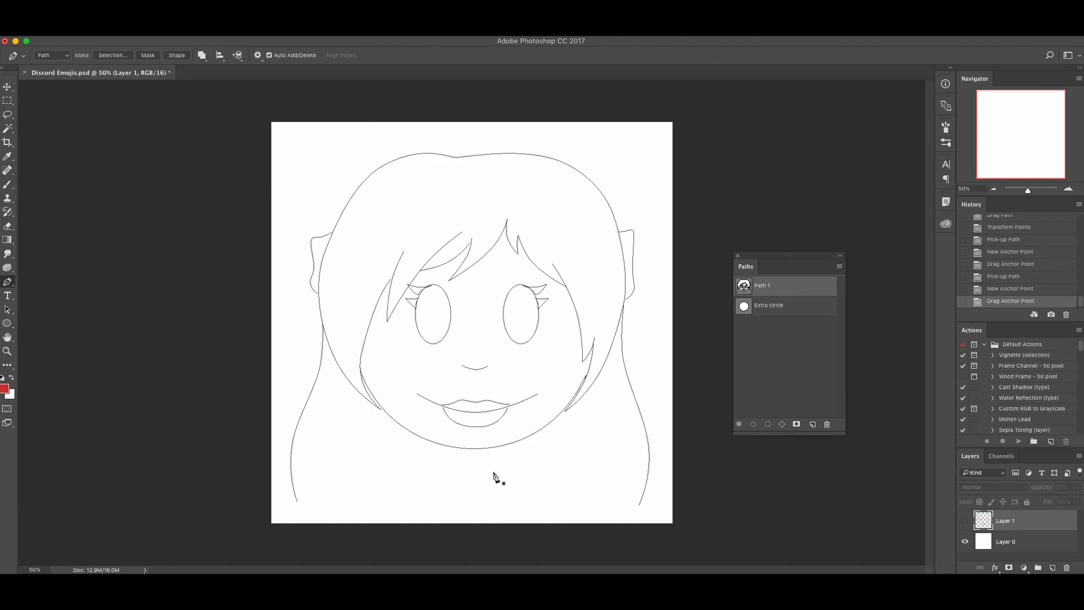
Duplicate the finished face path, Path 1, under the name "Grinning".
key("super+Tab")
key("super+Tab")
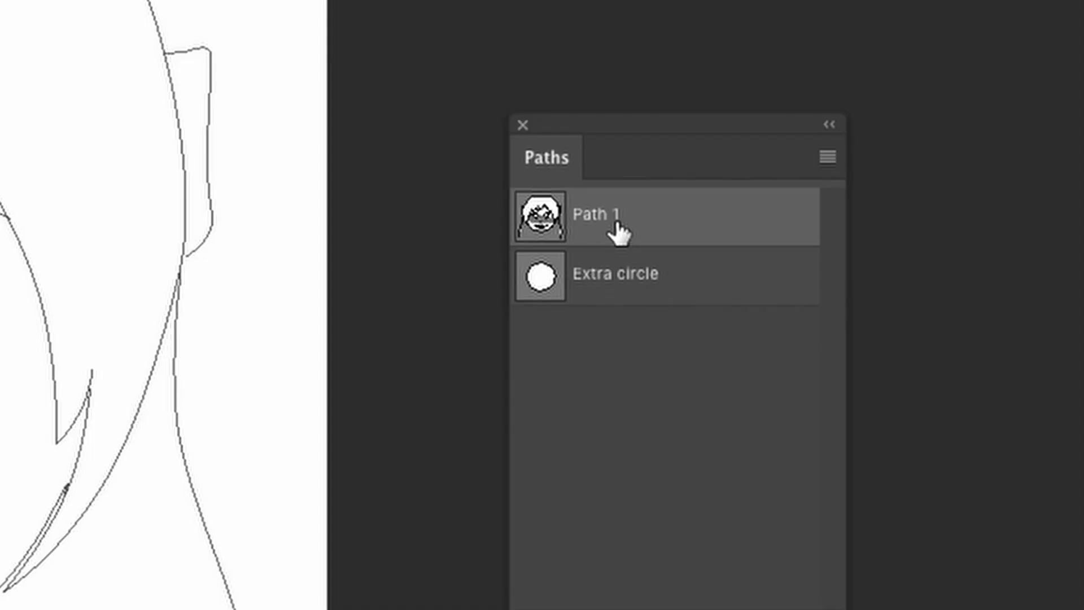
right_click(793, 290)
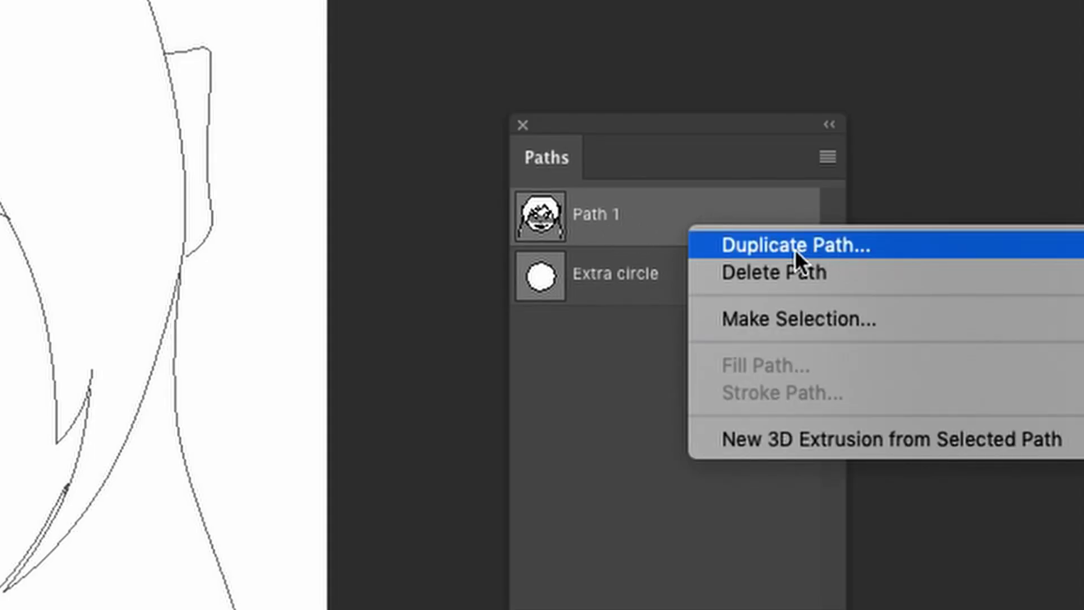
left_click(890, 249)
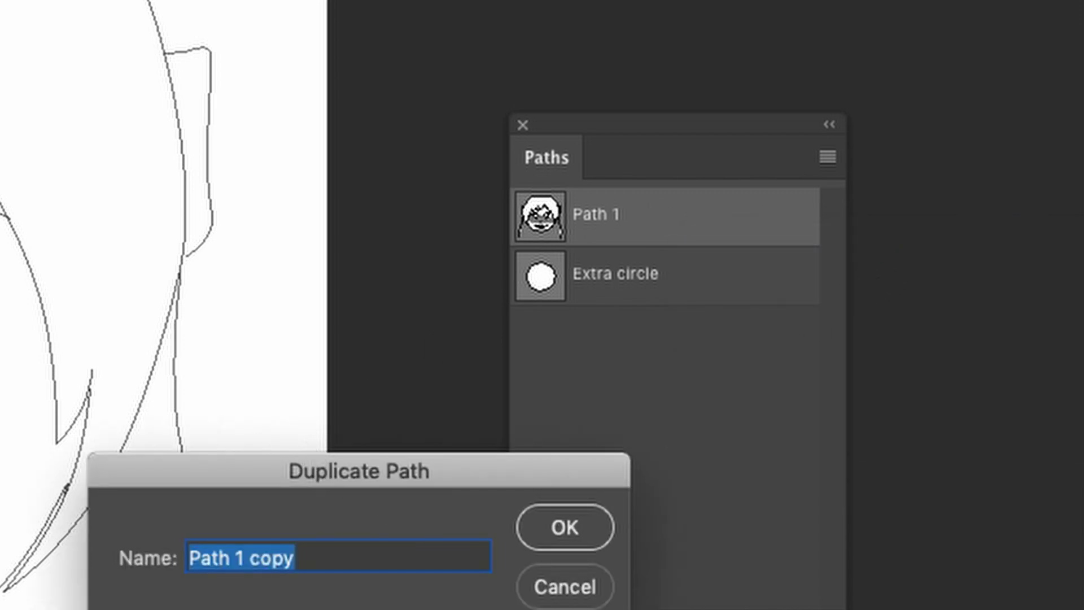
type("Grinning")
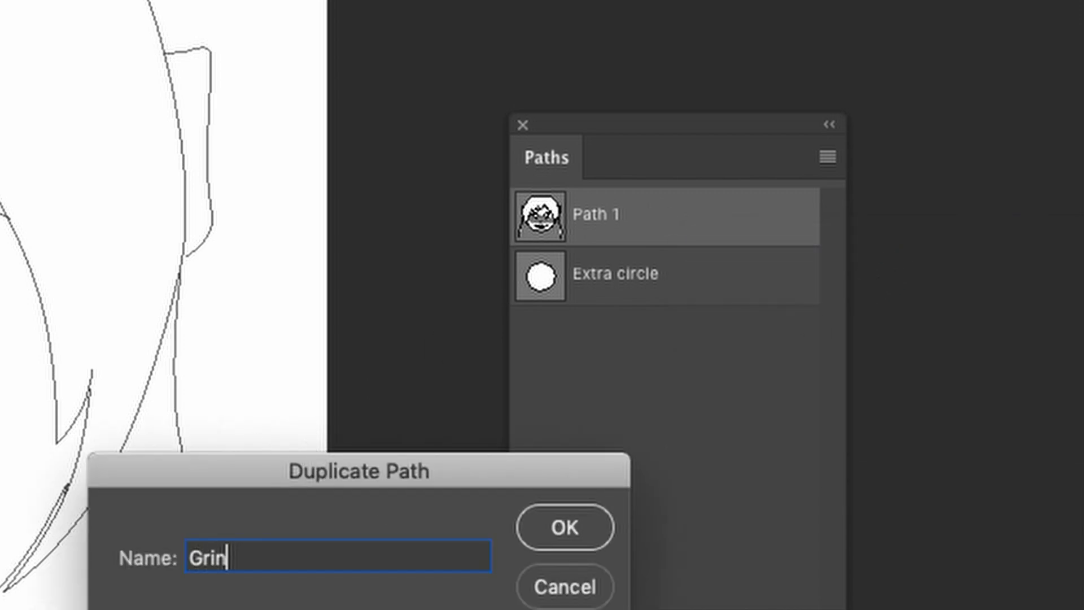
key("Return")
Rename Path 1 as "Slightly smiling" and consult the Full Emoji List page in the browser for the expressions.
double_click(764, 290)
type("S")
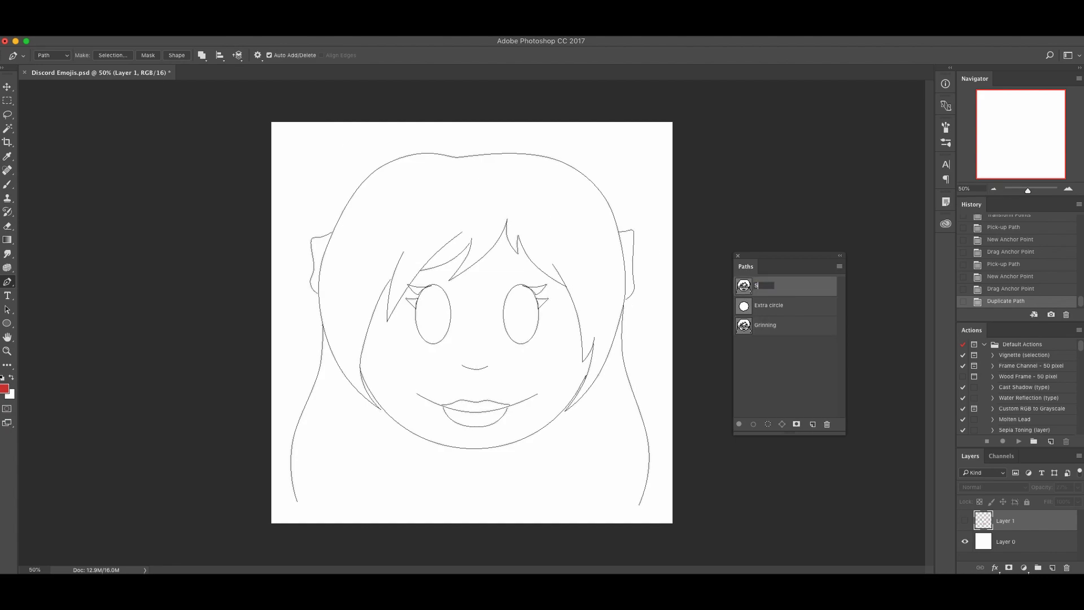
type("lightly smi")
type("l")
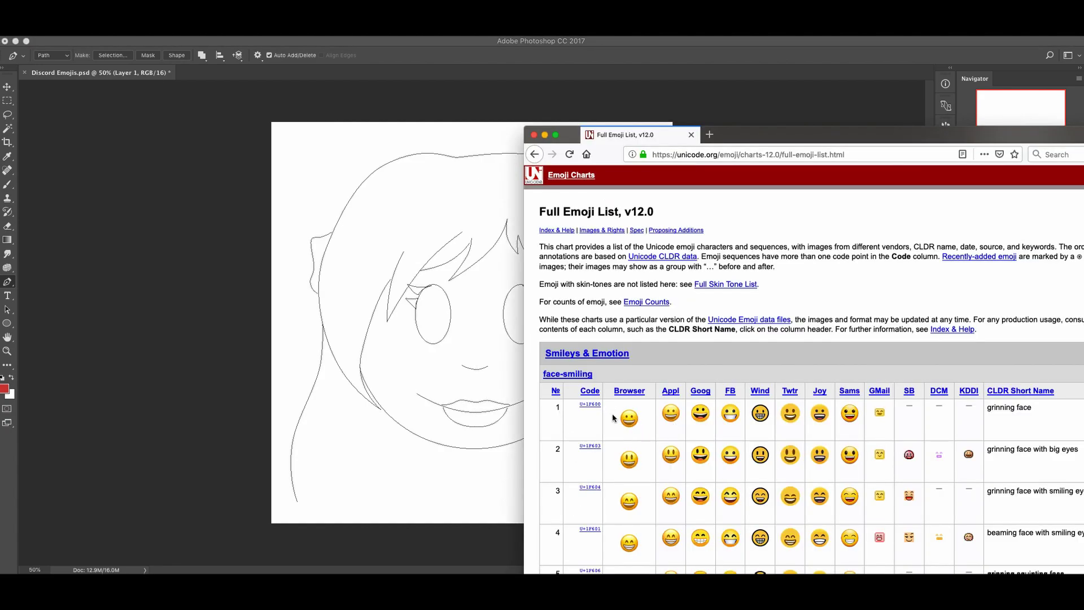
left_click_drag(774, 136, 765, 149)
key("super+Tab")
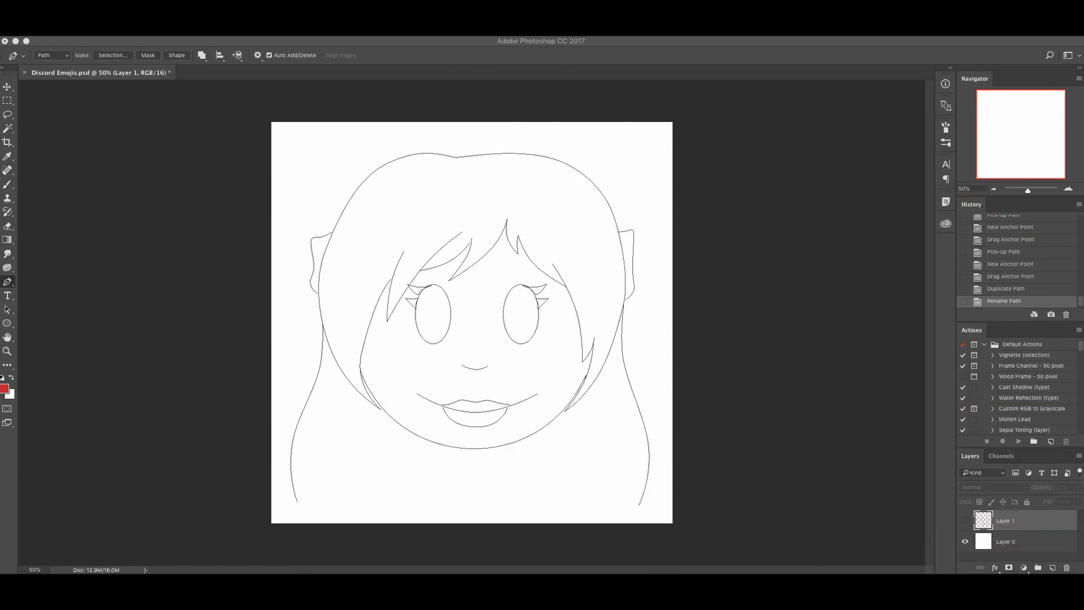
In the Grinning path, move the lower lip away from the smile line and draw a curved open-mouth outline below that line.
left_click(486, 406, "ctrl")
left_click_drag(487, 411, 483, 440)
left_click(425, 387)
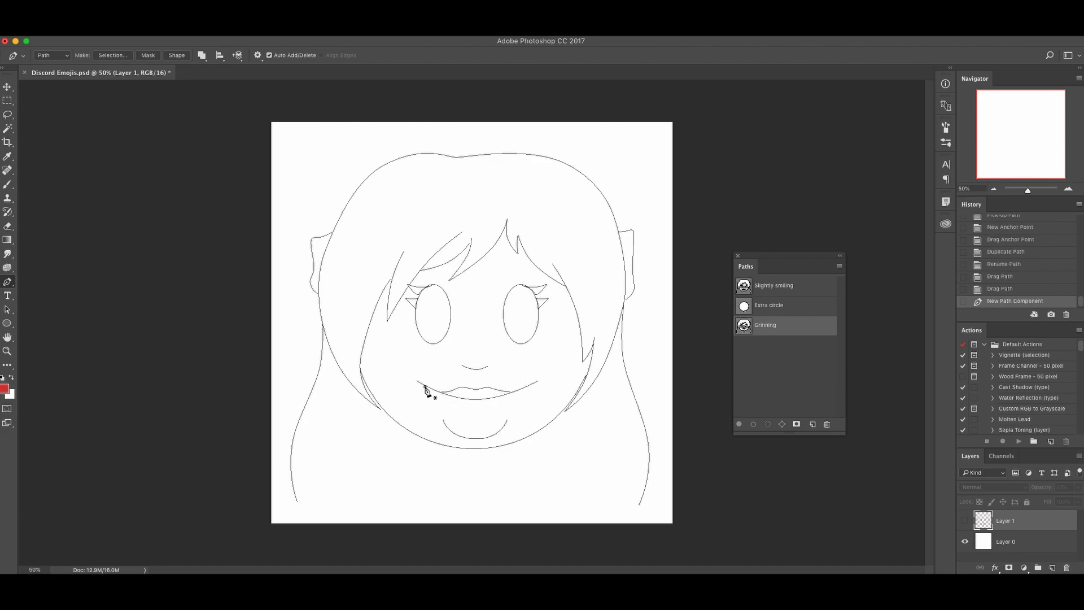
left_click(527, 387)
left_click_drag(474, 387, 435, 425)
left_click_drag(501, 426, 516, 426)
left_click_drag(427, 394, 432, 399)
left_click_drag(524, 399, 517, 401)
Reshape the lower lip by moving its ends onto the sides of the open mouth and lowering its bottom point.
left_click_drag(495, 436, 436, 408)
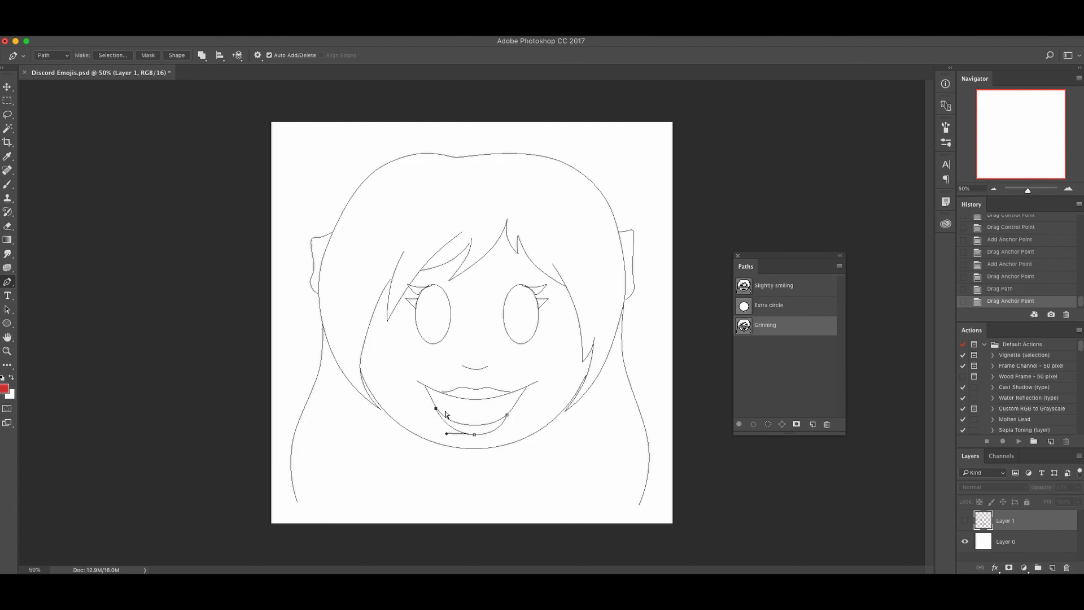
left_click_drag(510, 416, 512, 407)
left_click_drag(436, 408, 434, 405)
left_click(475, 435)
left_click_drag(475, 435, 476, 441)
Draw a curved teeth line across the open mouth, between the smile line and the mouth's lower edge.
left_click(438, 406)
left_click_drag(431, 395, 431, 396)
left_click(512, 401)
left_click_drag(511, 401, 477, 413)
left_click(477, 398)
Select all the mouth paths and stretch them horizontally on both sides to about 127% width.
left_click_drag(502, 485, 438, 377)
left_click(510, 487, "ctrl")
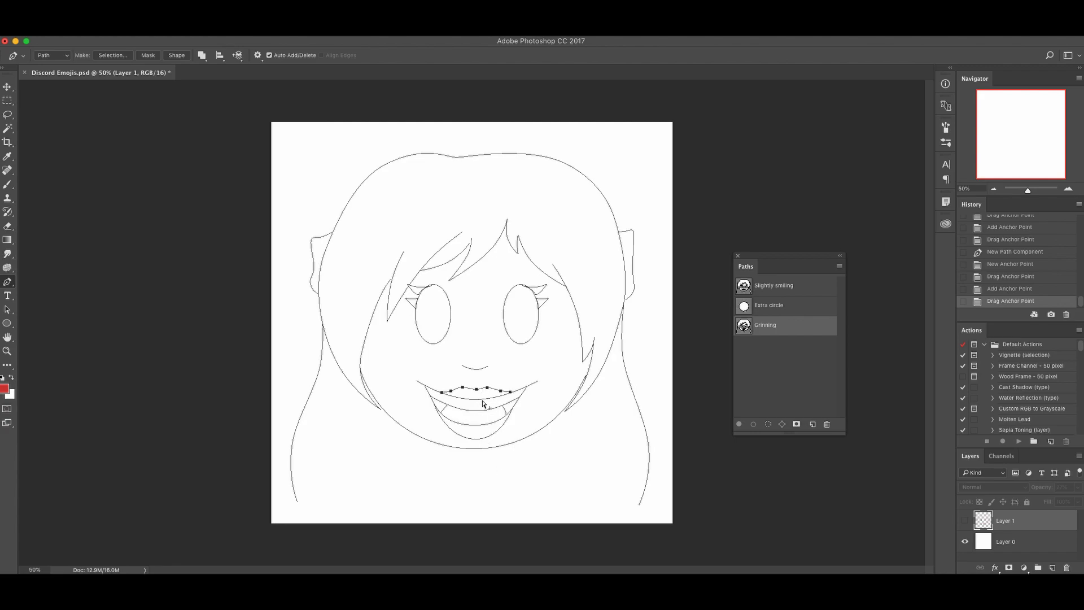
left_click(485, 407, "shift+super")
key("ctrl+t")
left_click_drag(421, 406, 411, 406)
left_click_drag(536, 411, 546, 411)
left_click_drag(408, 410, 402, 411)
left_click_drag(544, 411, 552, 410)
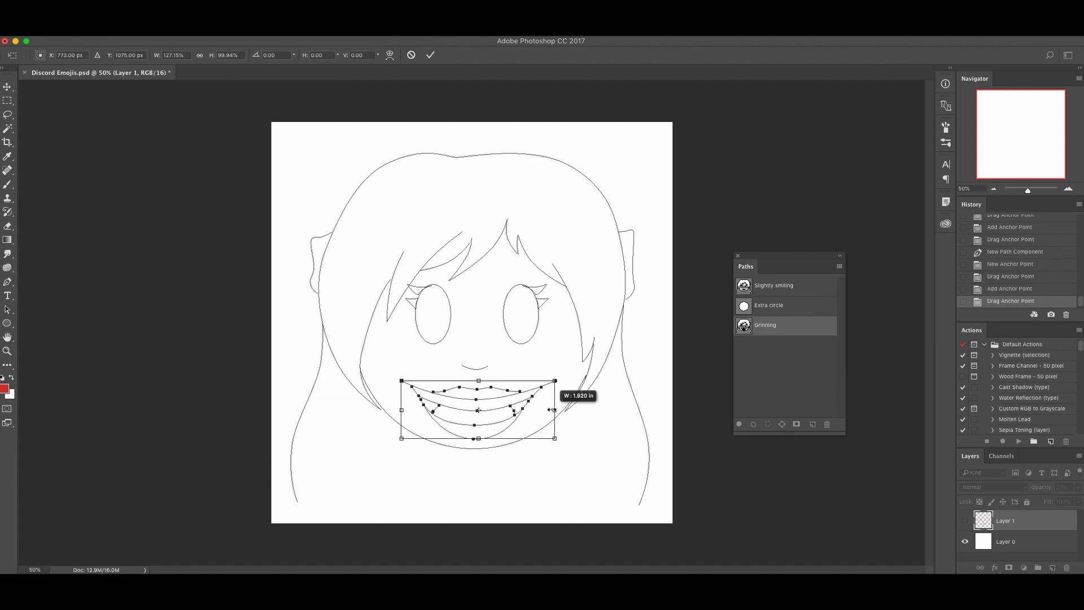
key("Return")
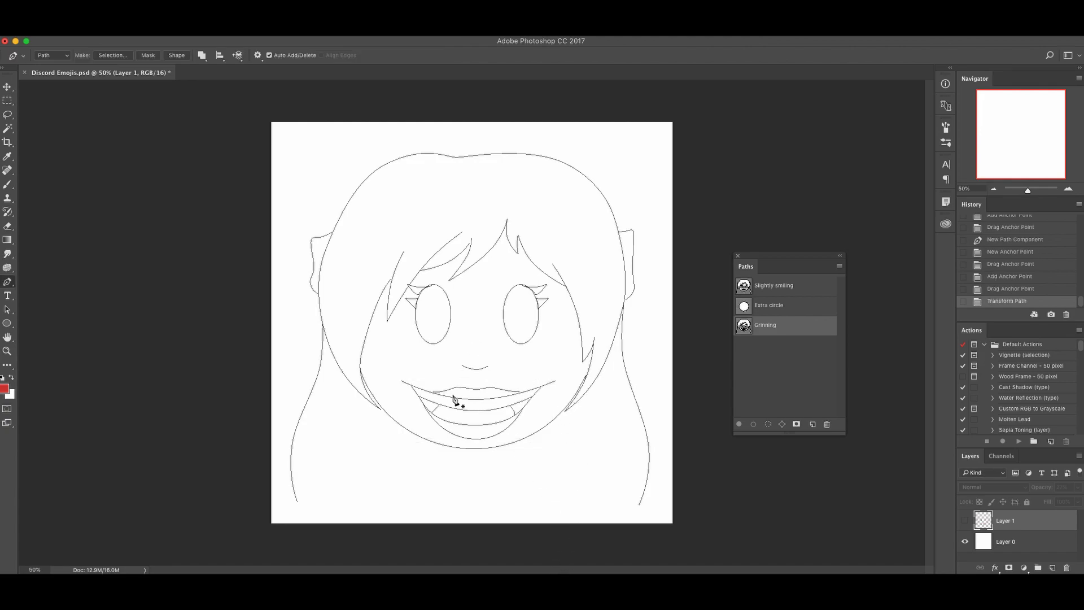
Adjust both ends of the widened upper lip to meet the smile line, and continue the teeth line at its left end.
left_click_drag(434, 391, 433, 392)
left_click_drag(519, 391, 521, 392)
left_click(419, 397, "ctrl")
left_click(425, 397)
left_click(426, 397)
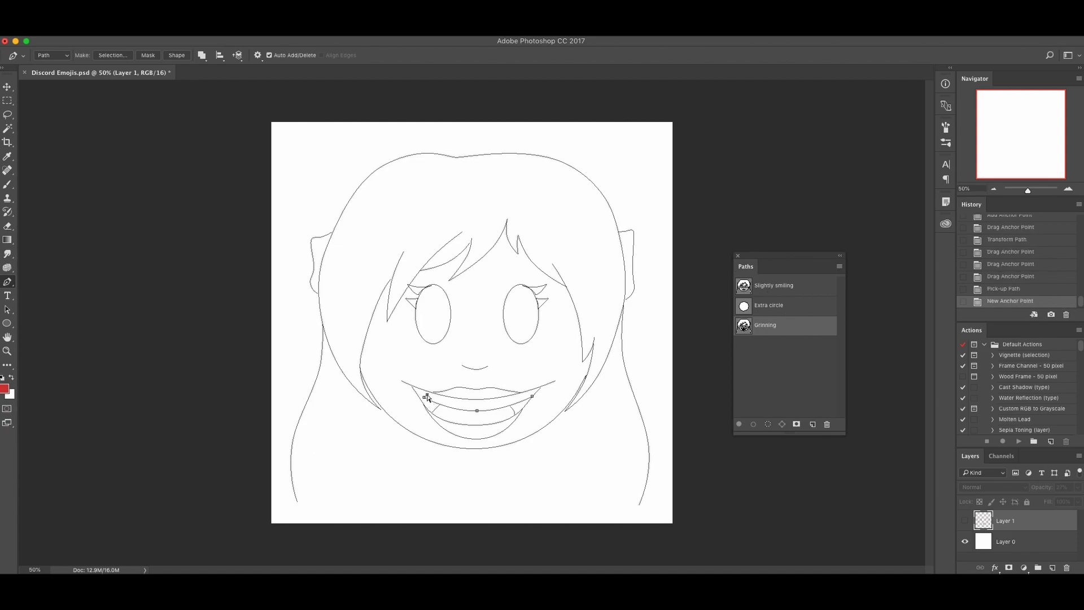
Adjust both ends of the teeth line to meet the sides of the open mouth.
left_click_drag(420, 391, 421, 391)
left_click_drag(535, 397, 530, 397)
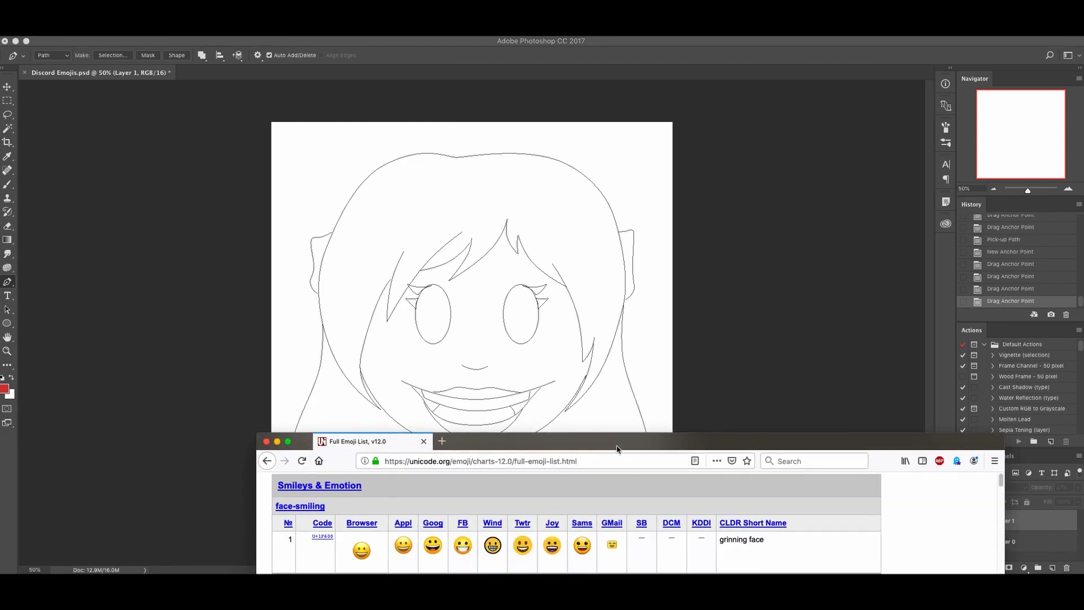
Consult the Unicode emoji list in the browser and duplicate the Grinning path as Grinning Smiling eyes.
left_click_drag(617, 448, 618, 292)
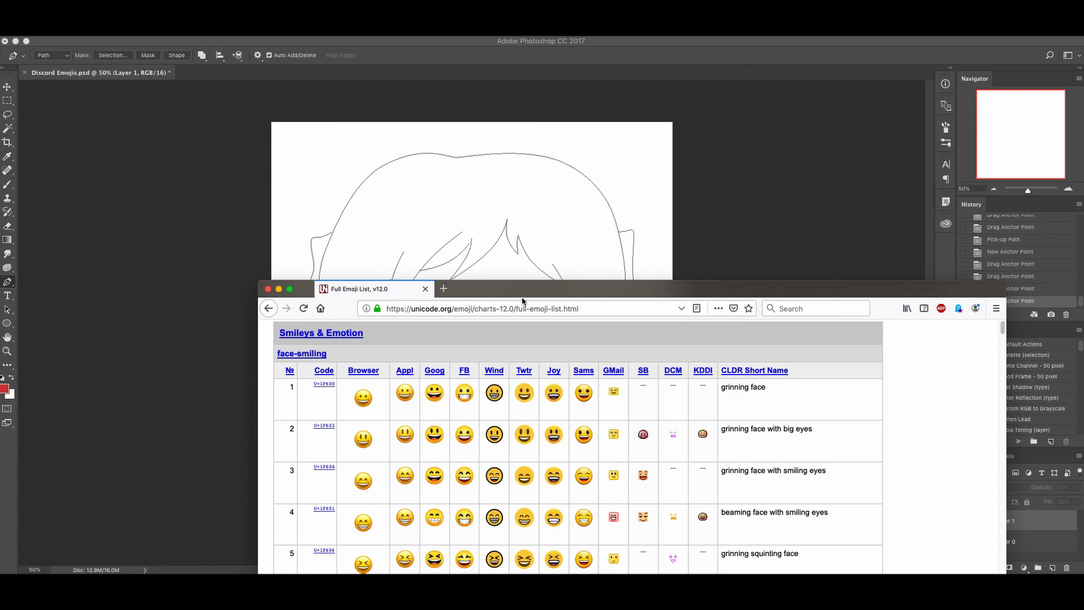
key("super+Tab")
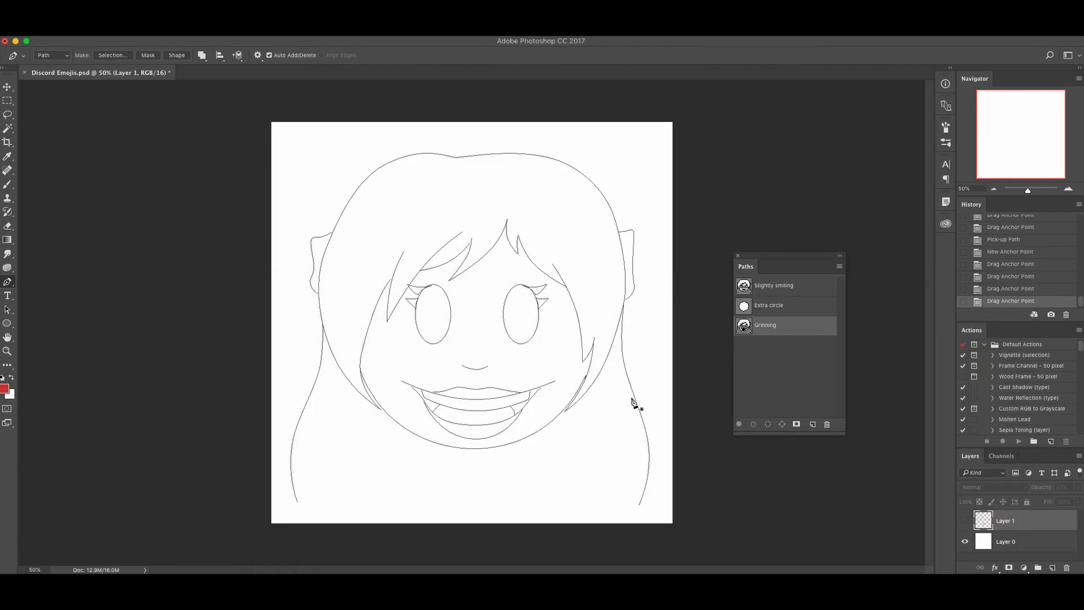
right_click(766, 325)
left_click(795, 328)
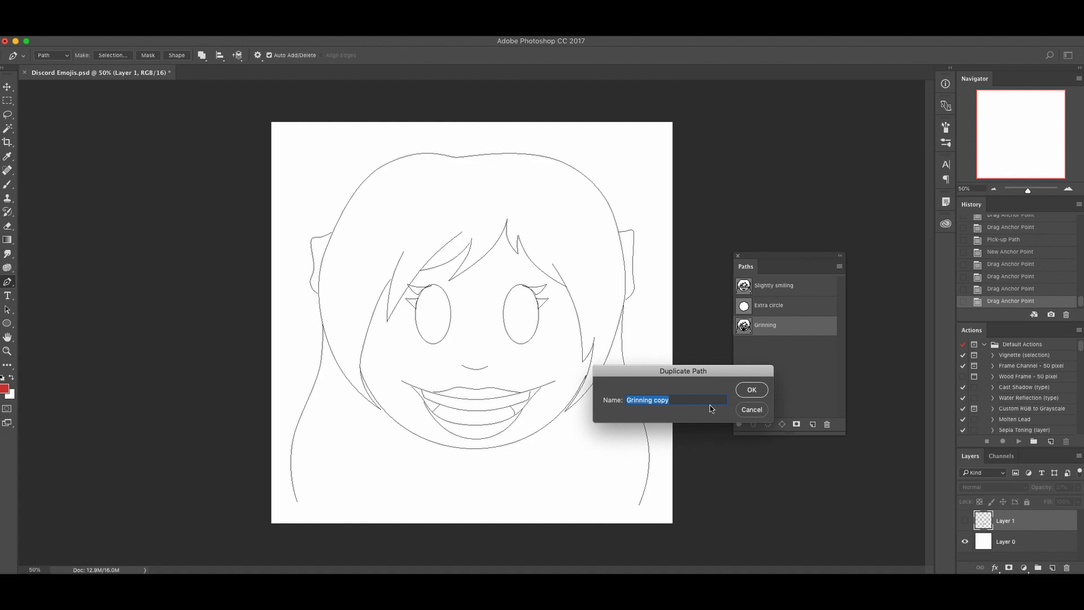
left_click(669, 400)
key("Return")
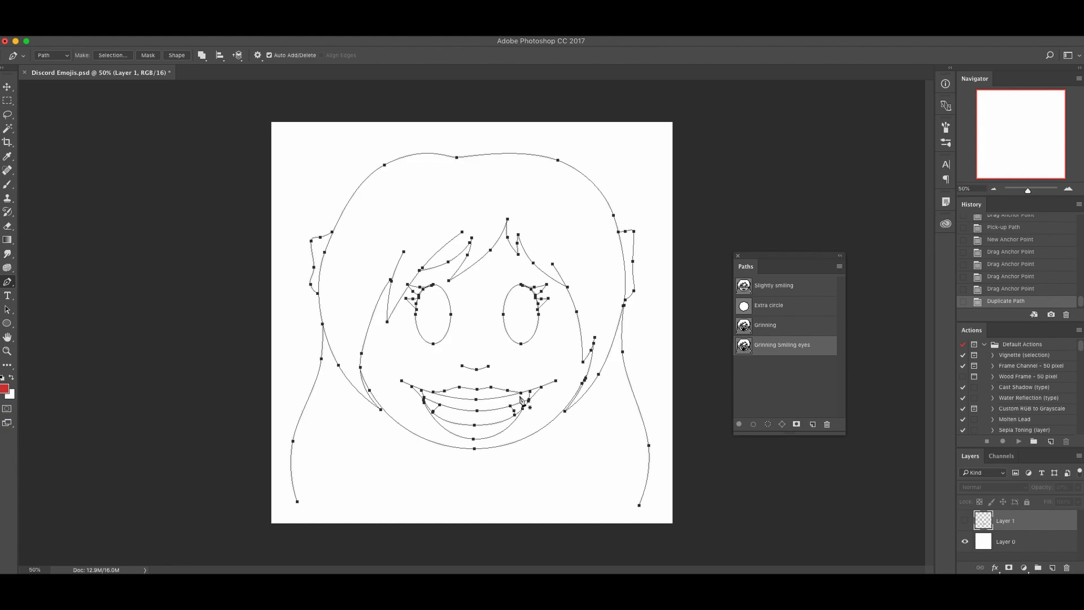
Raise the bottom anchor point of each oval eye well up inside the eye to form arched smiling eyes.
left_click(478, 321, "ctrl")
left_click(433, 345, "ctrl")
left_click_drag(433, 345, 433, 302)
left_click(522, 342, "ctrl")
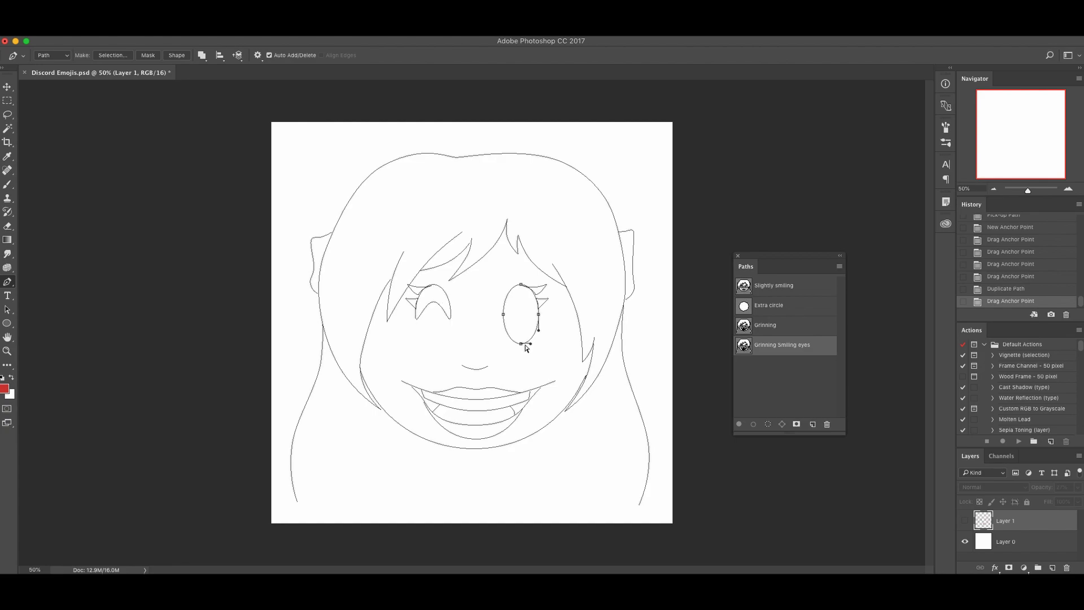
left_click_drag(523, 318, 523, 301)
Move both arched eyes and their lashes slightly down, and compare the result with the Grinning path.
left_click(528, 346, "super")
left_click(546, 299, "alt+super")
left_click(541, 291, "alt+shift+super")
left_click(449, 309, "alt+shift+super")
left_click_drag(533, 311, 535, 326)
left_click(710, 354, "ctrl")
left_click(793, 331)
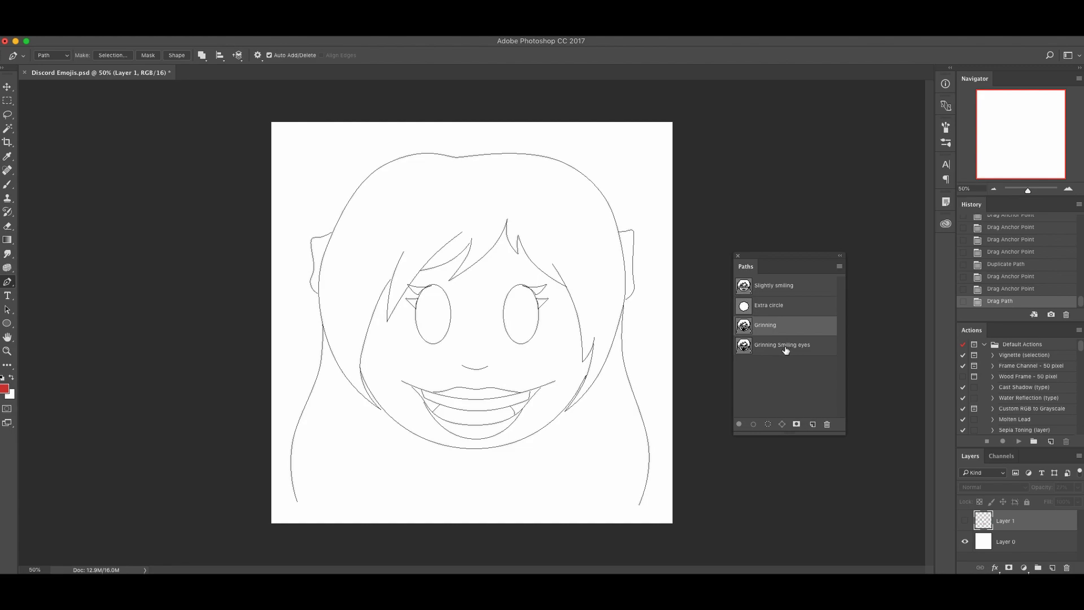
left_click(787, 349)
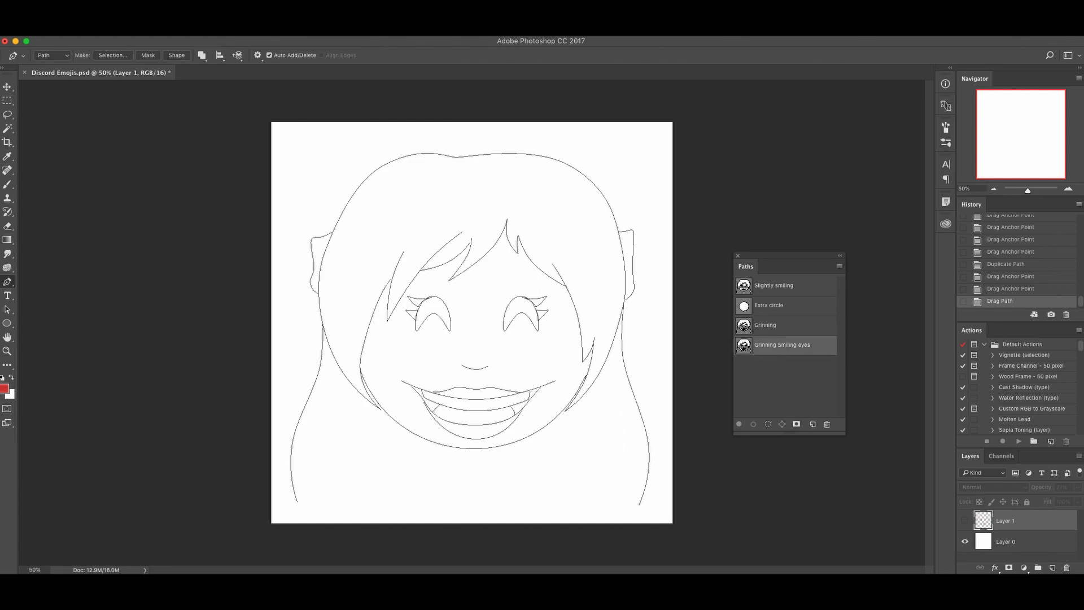
Check the emoji list in the browser and duplicate the Grinning Smiling eyes path as Closed mouth grin smiling eyes.
key("super+Tab")
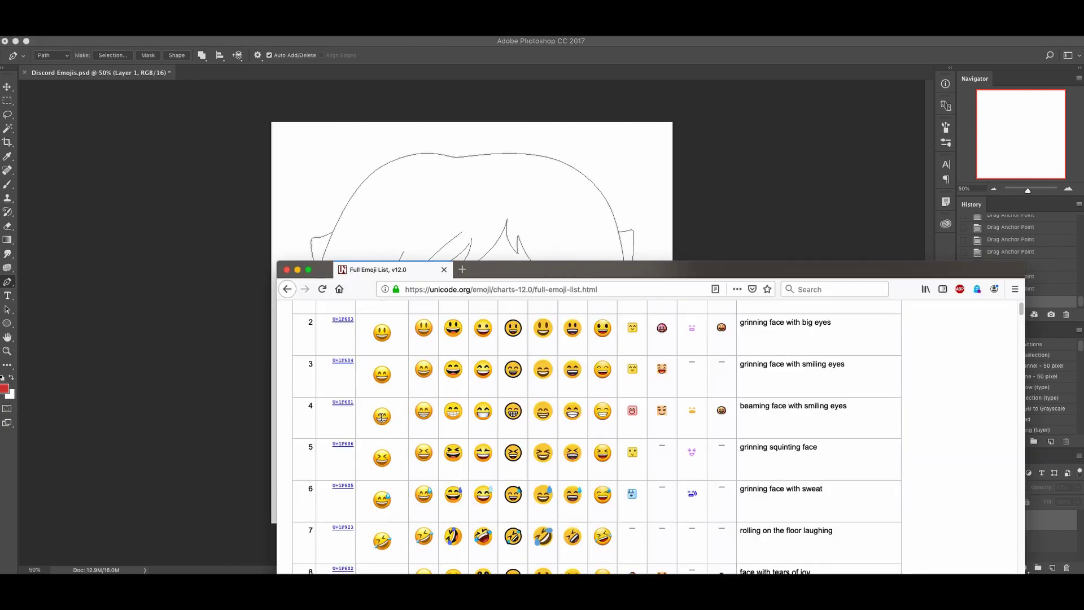
key("super+Tab")
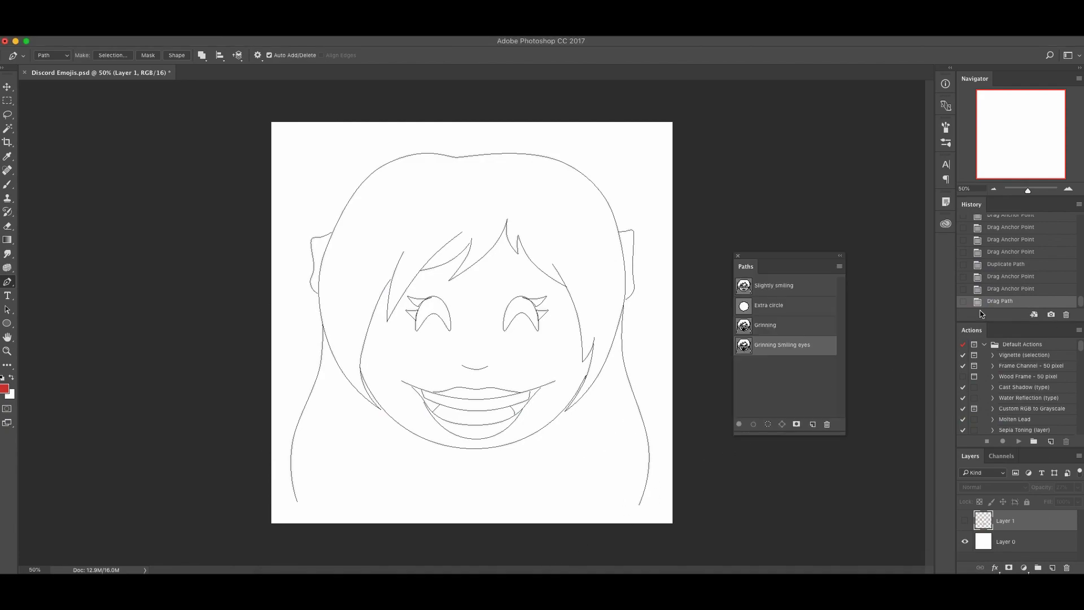
right_click(789, 346)
left_click(816, 348)
type("C")
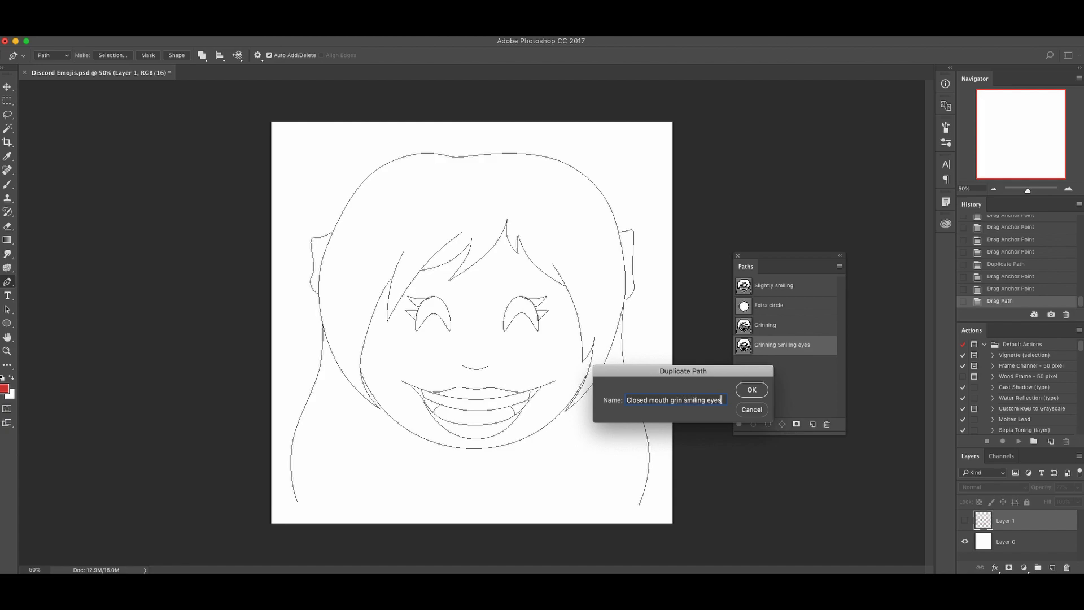
type("losed mouth grin smiling eyes")
key("Return")
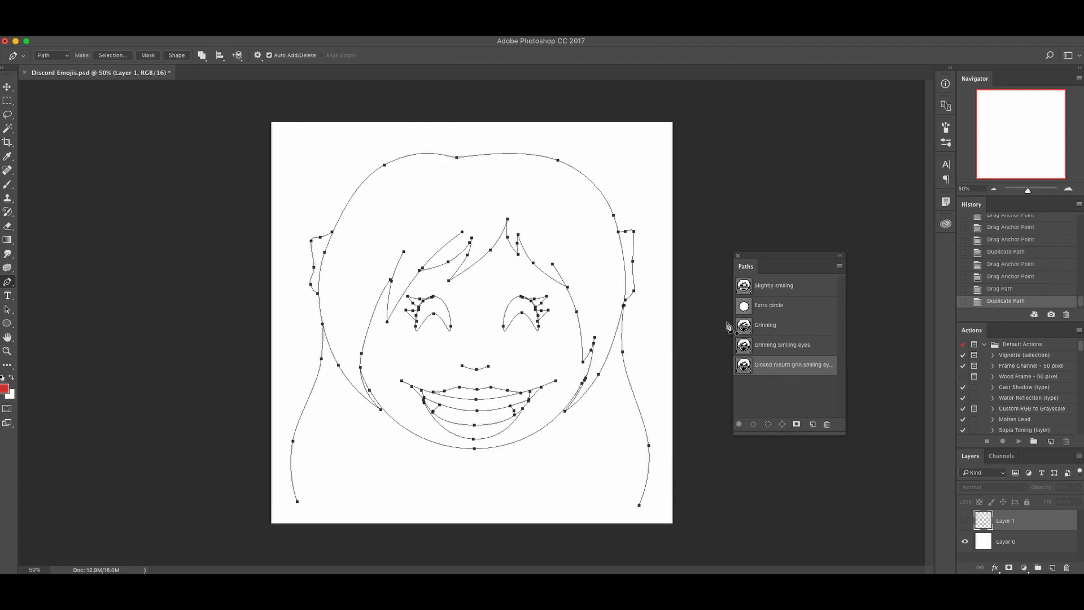
Delete the two small corner curves and the teeth line from inside the mouth.
left_click(517, 415, "alt+super")
key("BackSpace")
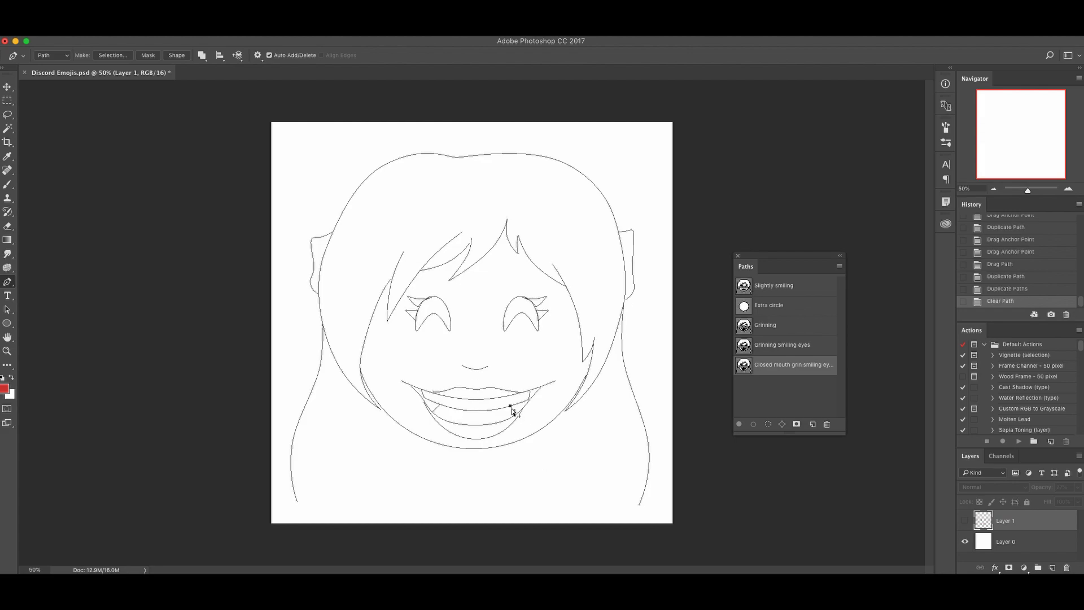
left_click(434, 410, "alt+shift+super")
left_click_drag(487, 430, 481, 444)
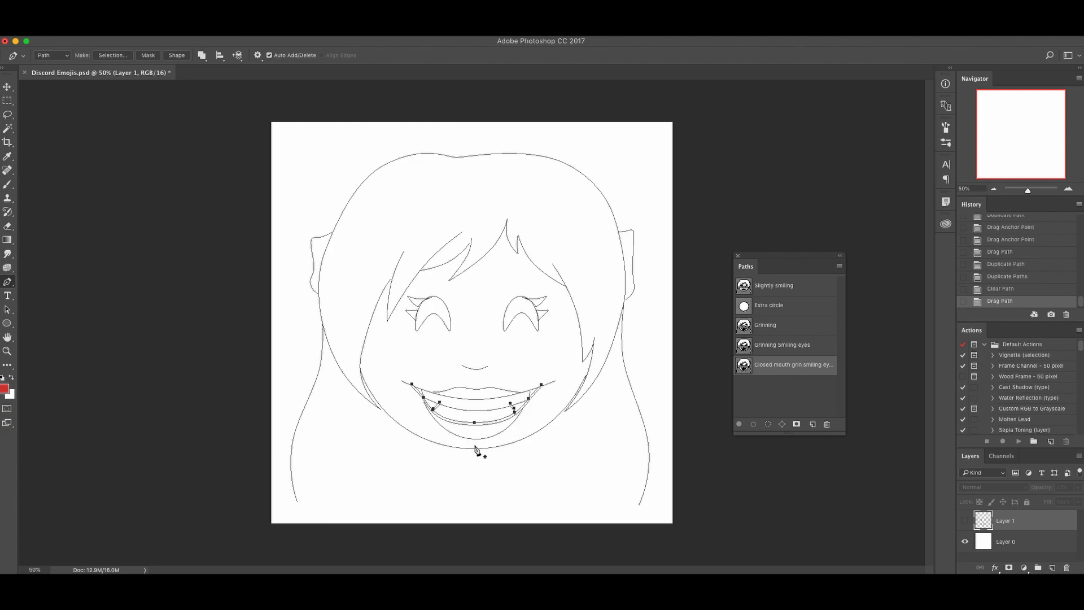
key("ctrl+z")
key("Delete")
key("super+z")
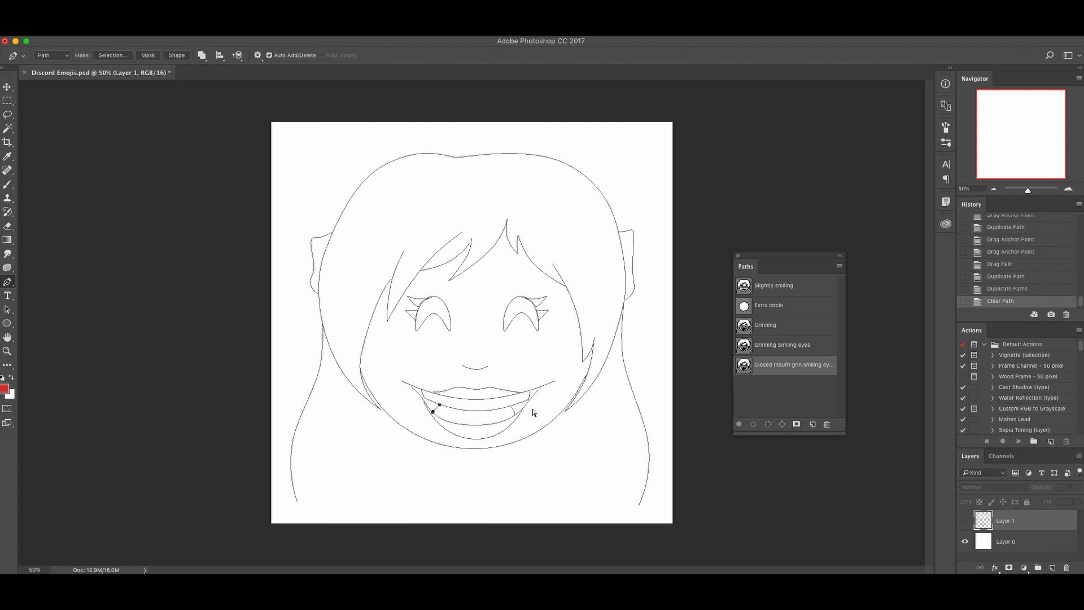
key("BackSpace")
key("BackSpace")
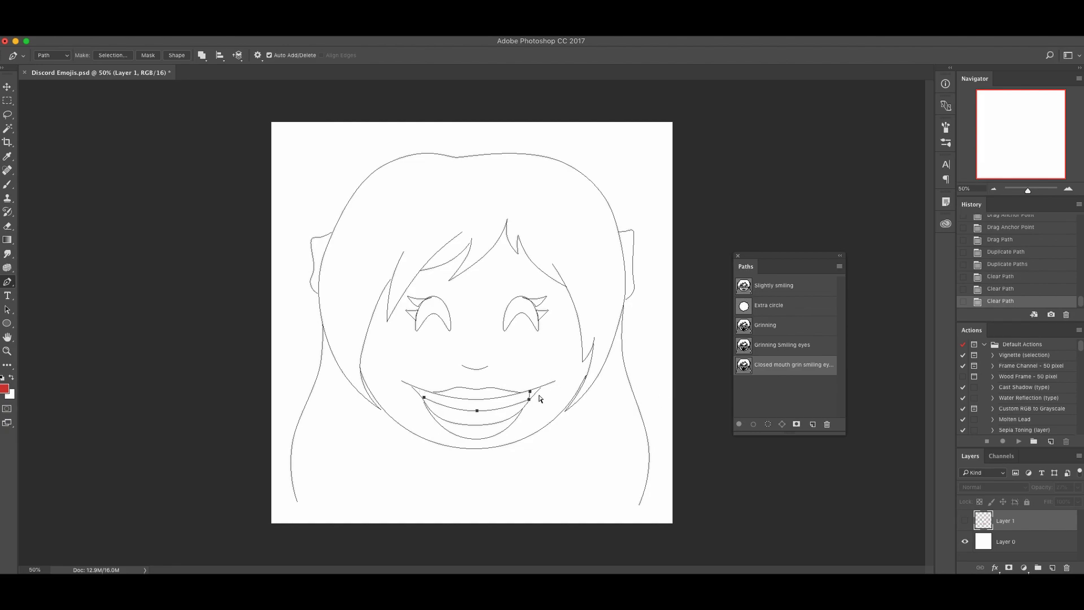
key("BackSpace")
Reposition the remaining curve inside the mouth for the closed grin and adjust its anchor point.
left_click(523, 418)
left_click_drag(486, 410, 526, 403)
left_click(485, 430, "super")
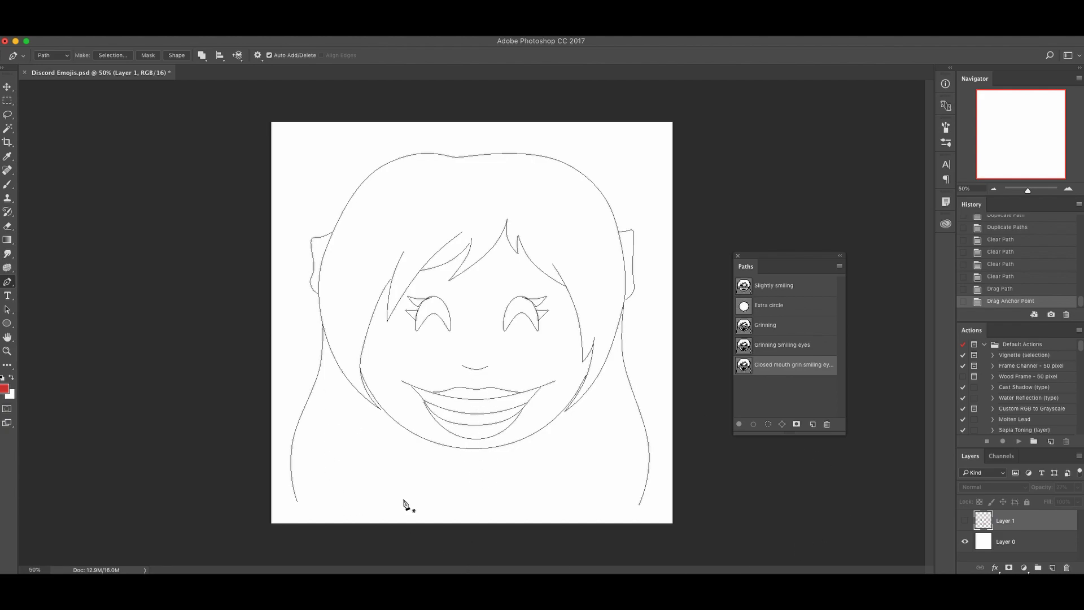
Consult the emoji list in the browser and duplicate the Grinning Smiling eyes path as Grinning squinty eyes.
key("super+Tab")
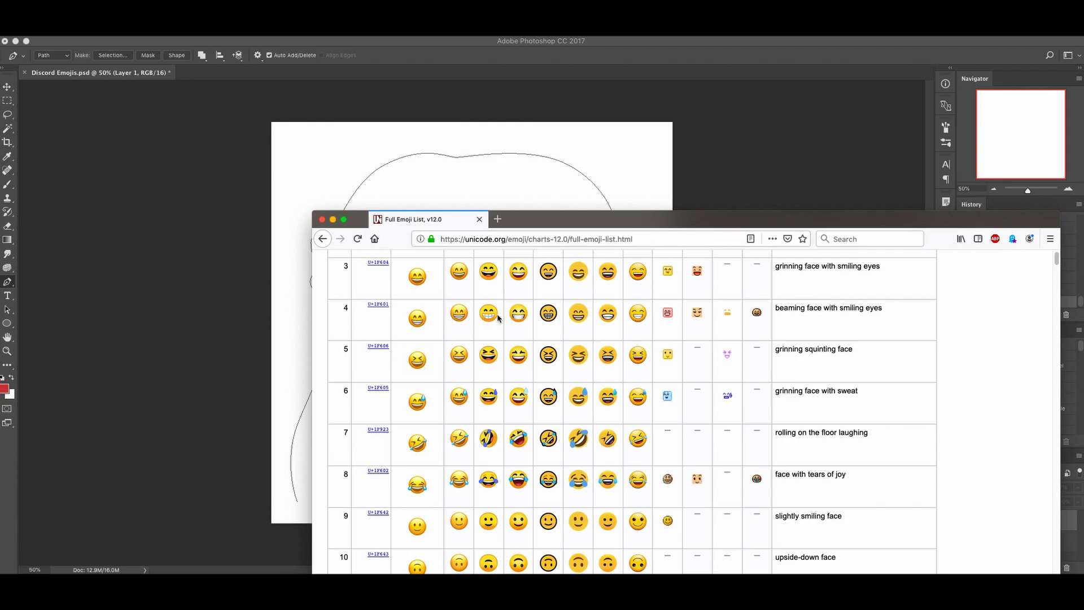
left_click_drag(834, 222, 835, 278)
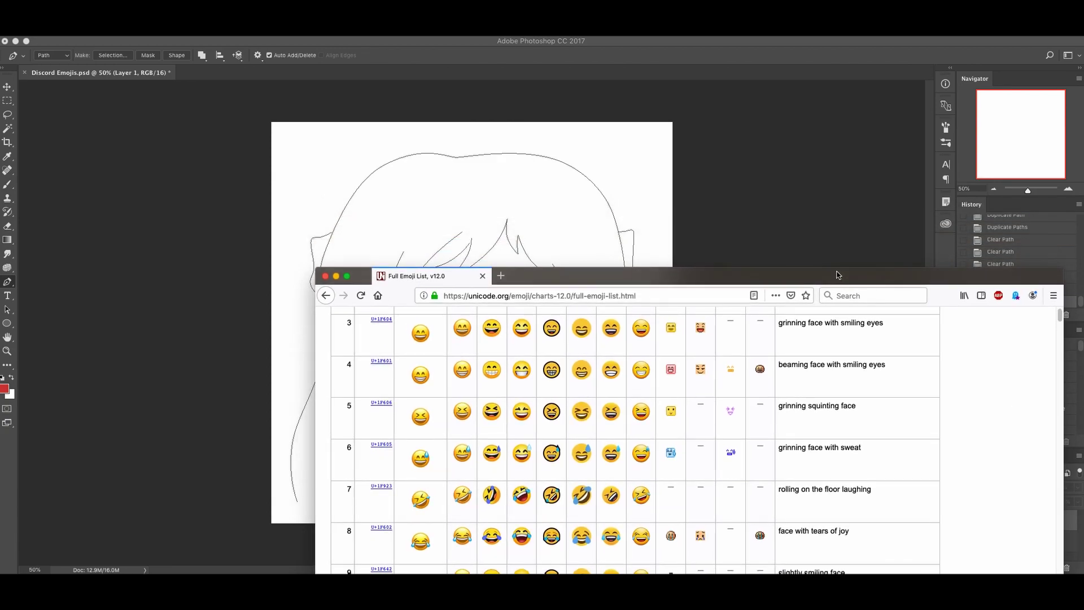
key("super+Tab")
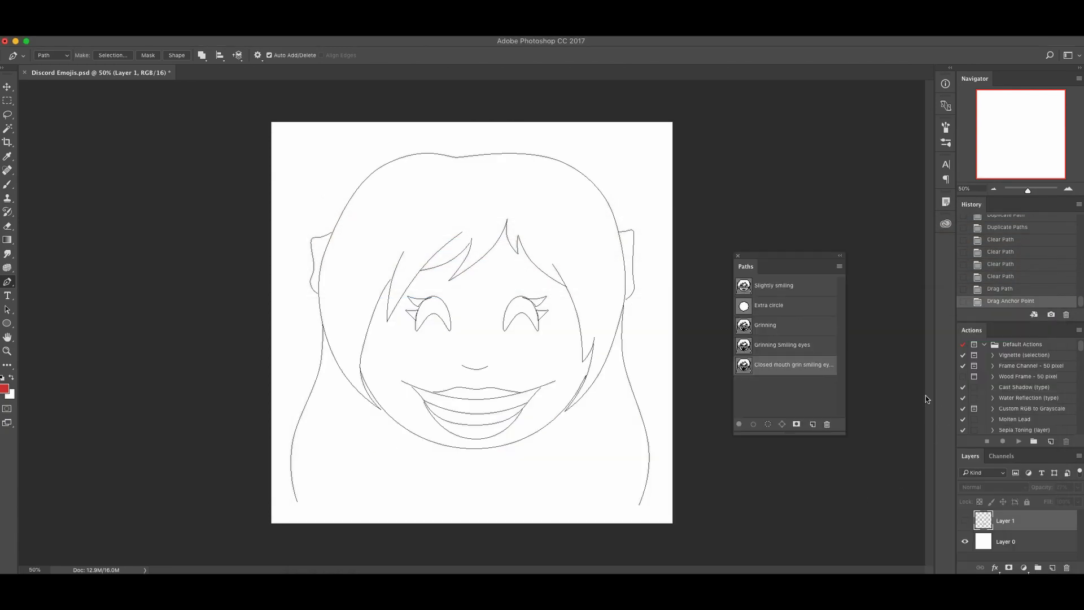
left_click(764, 350)
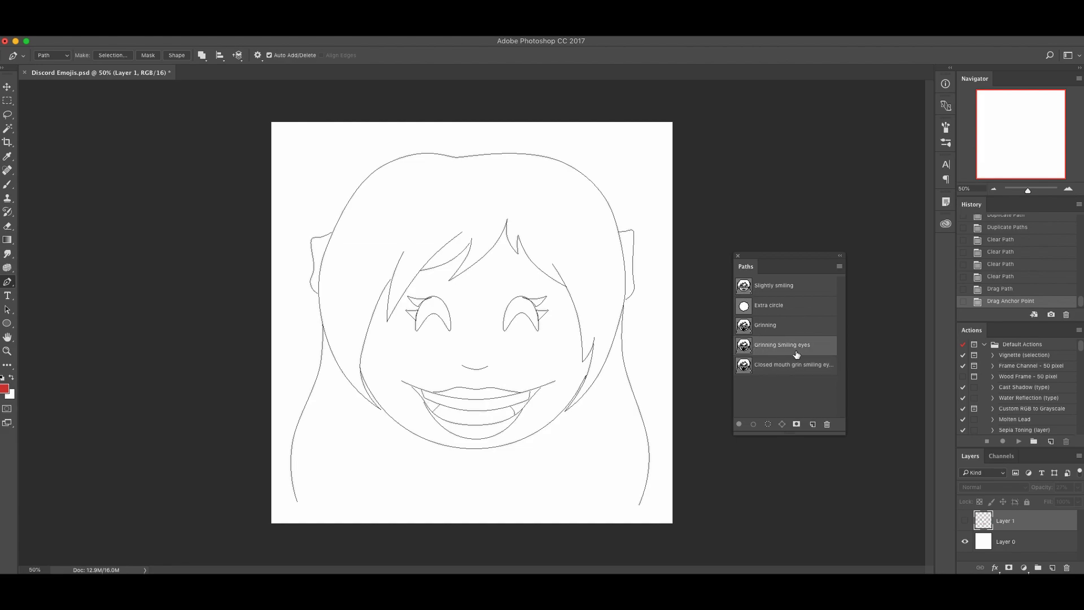
right_click(782, 346)
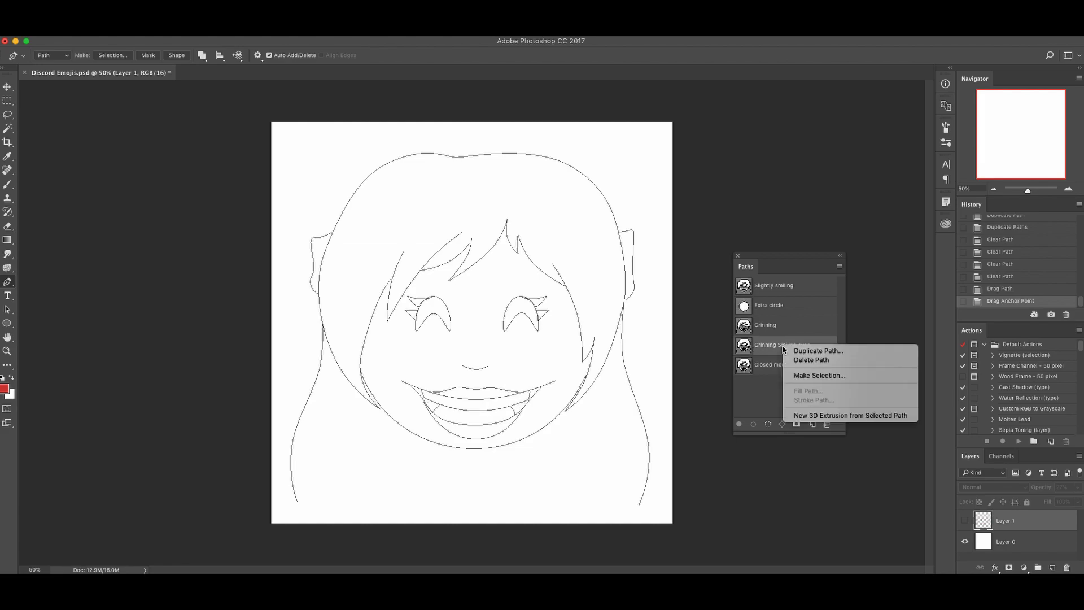
left_click(814, 352)
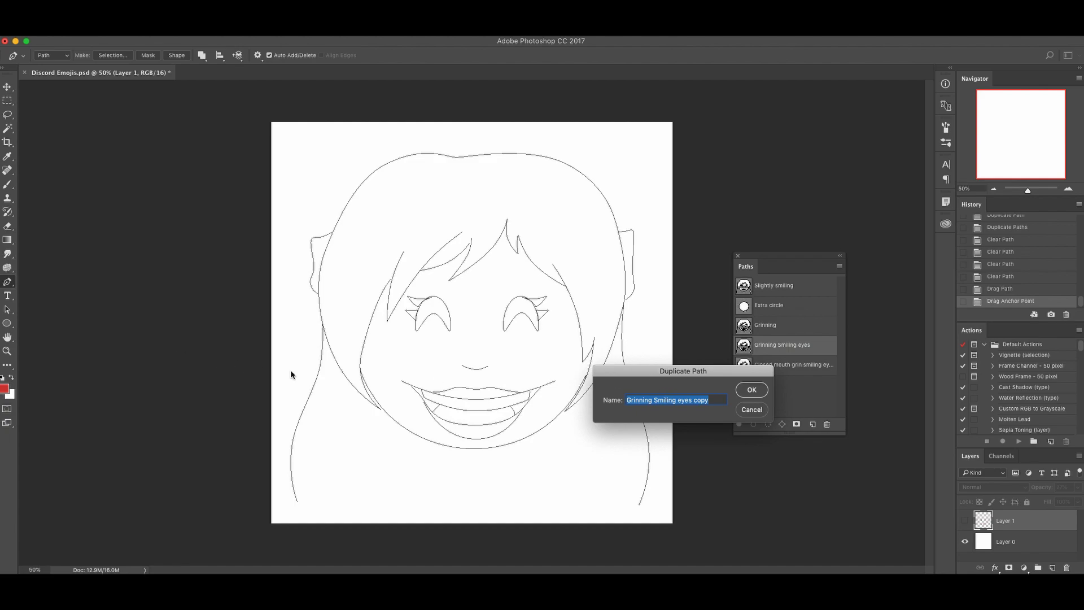
left_click_drag(654, 400, 733, 400)
type("squinty eyes")
key("Return")
Draw a closed, inward-pointing chevron over the eye on the right side of the face and adjust its corners.
left_click(544, 279)
left_click(516, 307)
left_click(547, 345)
left_click_drag(543, 279, 541, 287)
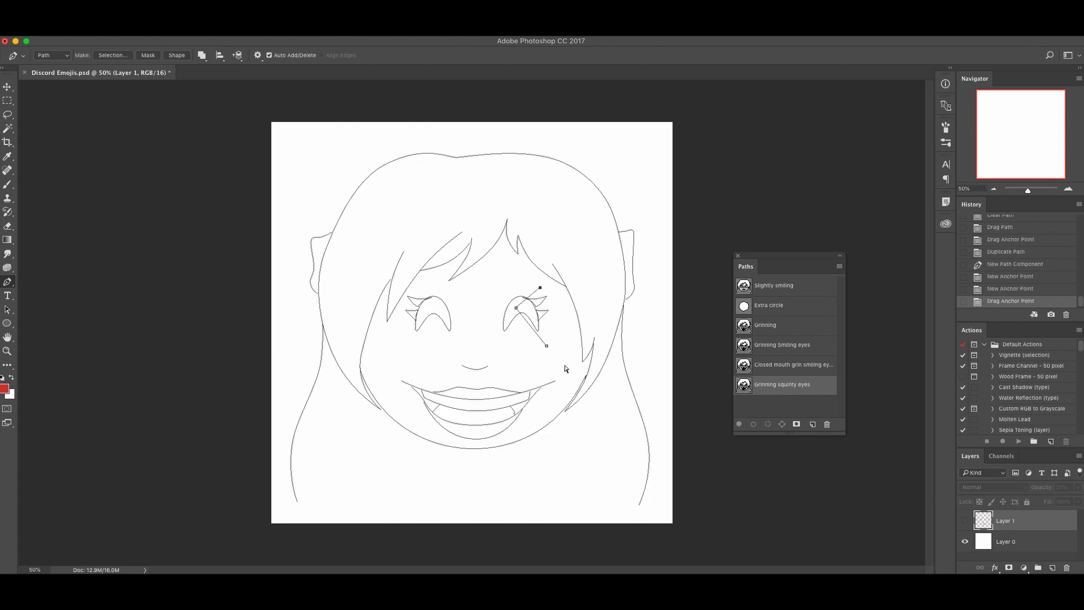
left_click_drag(543, 338, 442, 330)
left_click(516, 311)
left_click(545, 296)
left_click(540, 287)
Copy the chevron onto the other eye, flip the copy horizontally and position it to mirror the first.
left_click(520, 317, "super")
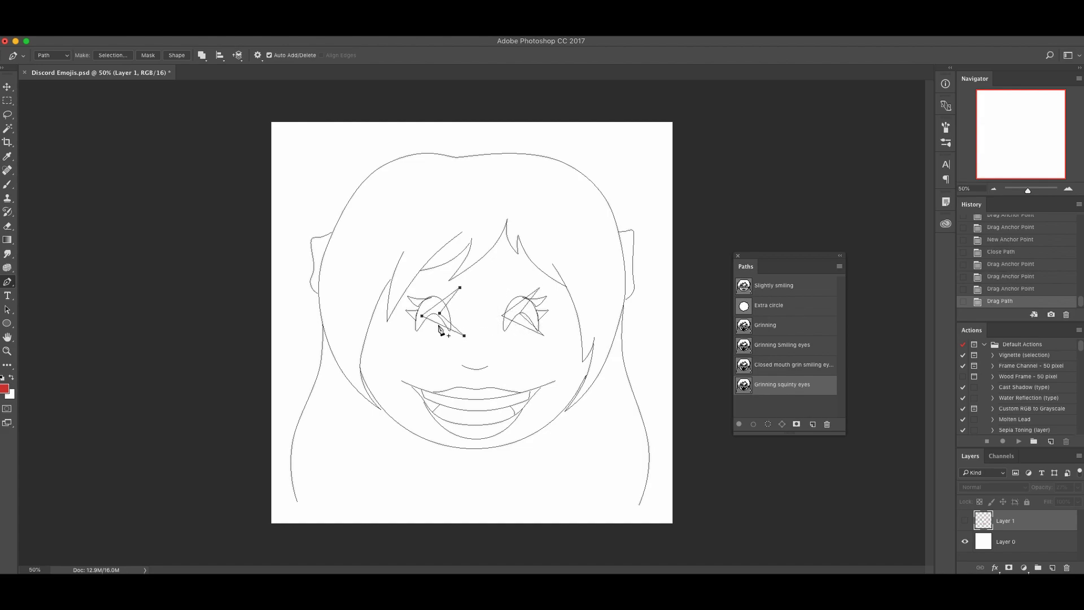
key("super+t")
right_click(476, 294)
left_click(520, 426)
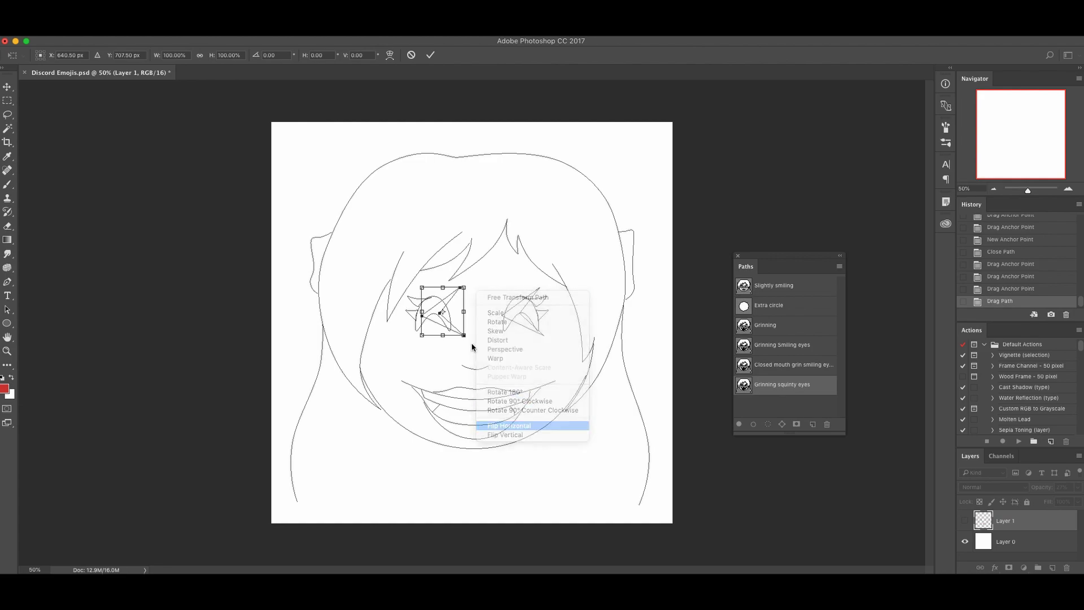
left_click_drag(454, 328, 442, 326)
key("Return")
Delete the arched eyes and lashes, leaving only the two chevron eyes.
left_click(439, 299, "super")
left_click(413, 310, "shift+super")
left_click_drag(415, 308, 534, 305)
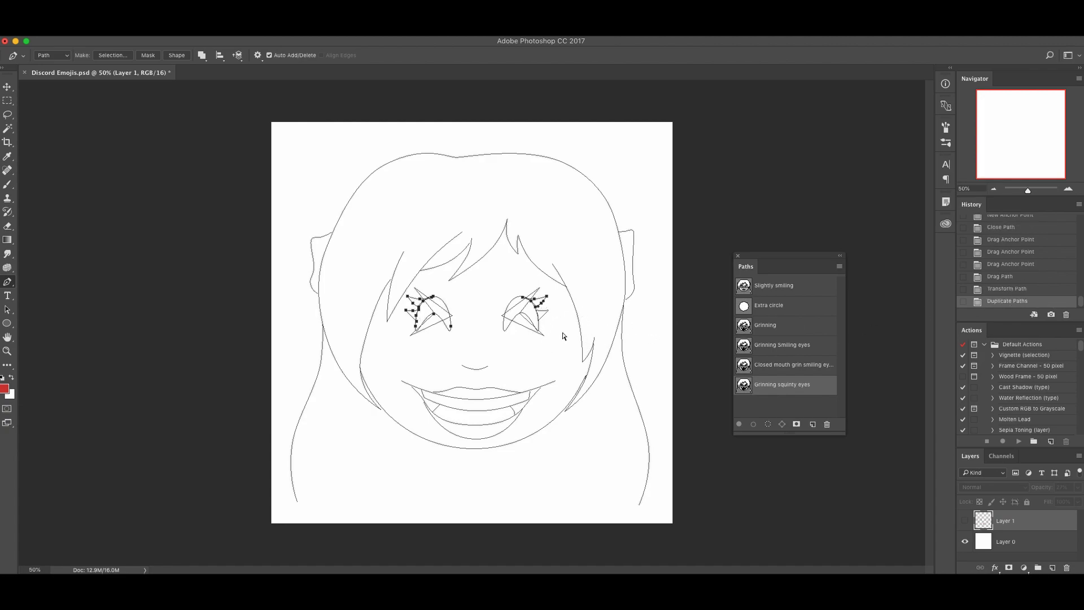
key("ctrl+z")
key("BackSpace")
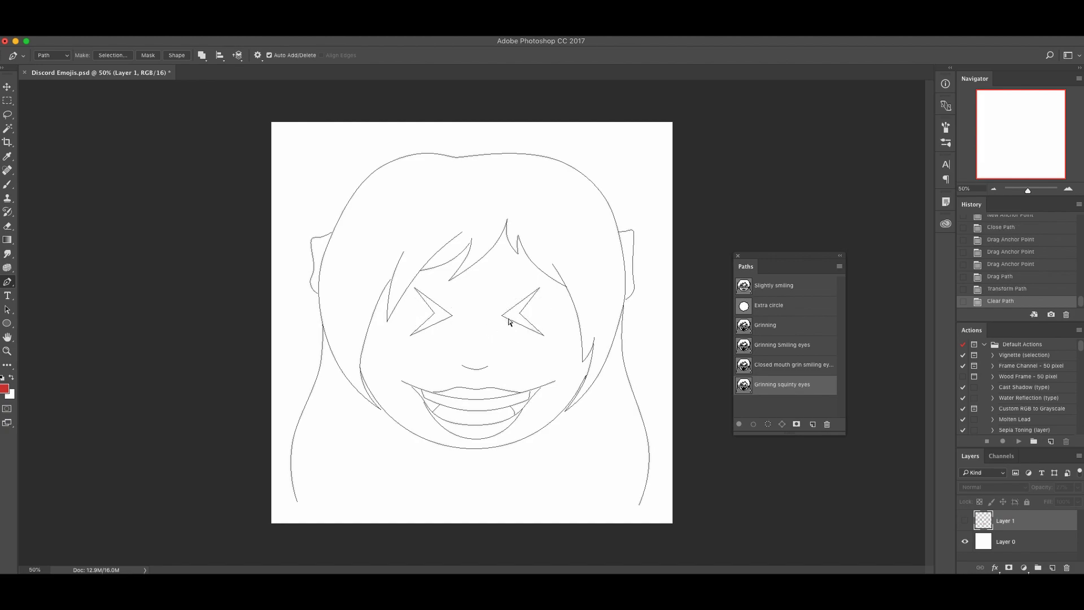
Select both chevron eyes and stretch them vertically, extending them upward and downward.
left_click(433, 314, "ctrl")
key("ctrl+t")
left_click_drag(470, 287, 470, 283)
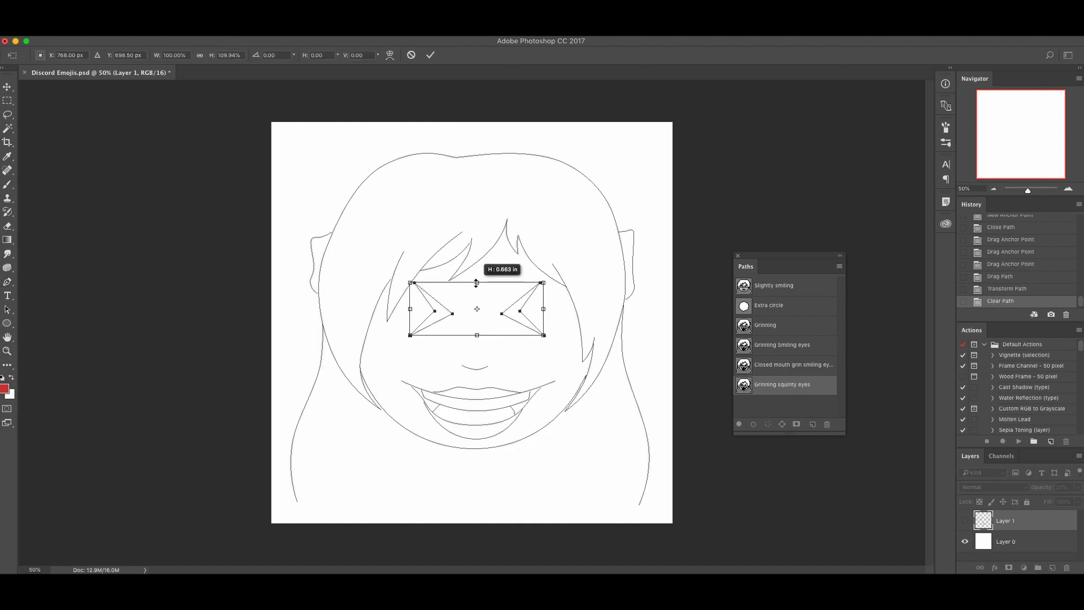
left_click_drag(477, 335, 440, 315)
key("Return")
Refine the inner corners of the chevron eyes and reposition both shapes on the face.
key("p")
left_click_drag(519, 315, 514, 314)
left_click(504, 341, "super")
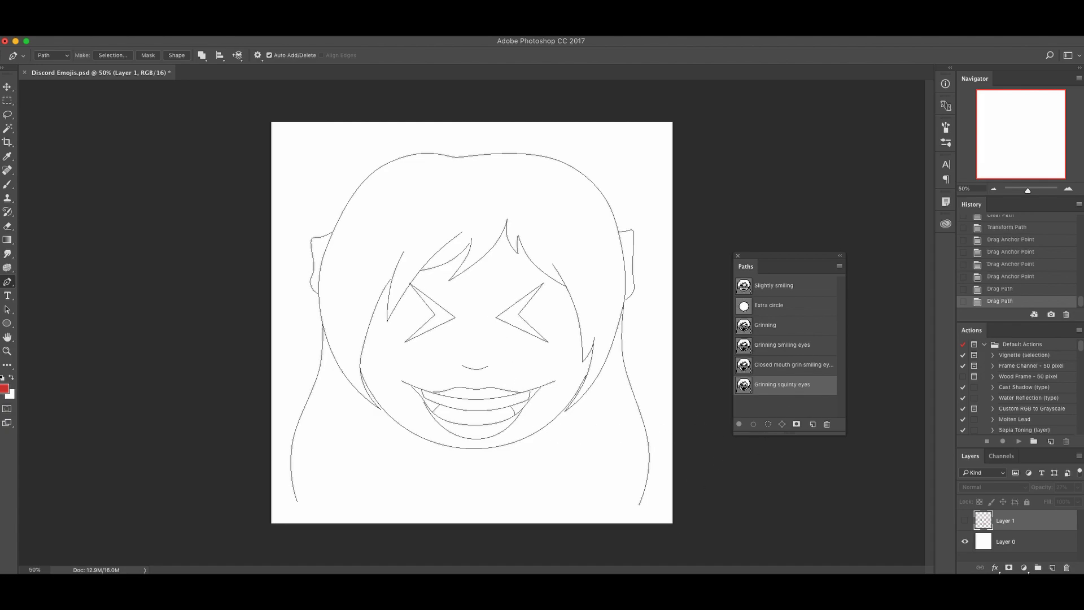
Check the Unicode emoji list in the browser and duplicate the Grinning Smiling eyes path as "Grinning with sweatdrop".
left_click_drag(1083, 204, 668, 151)
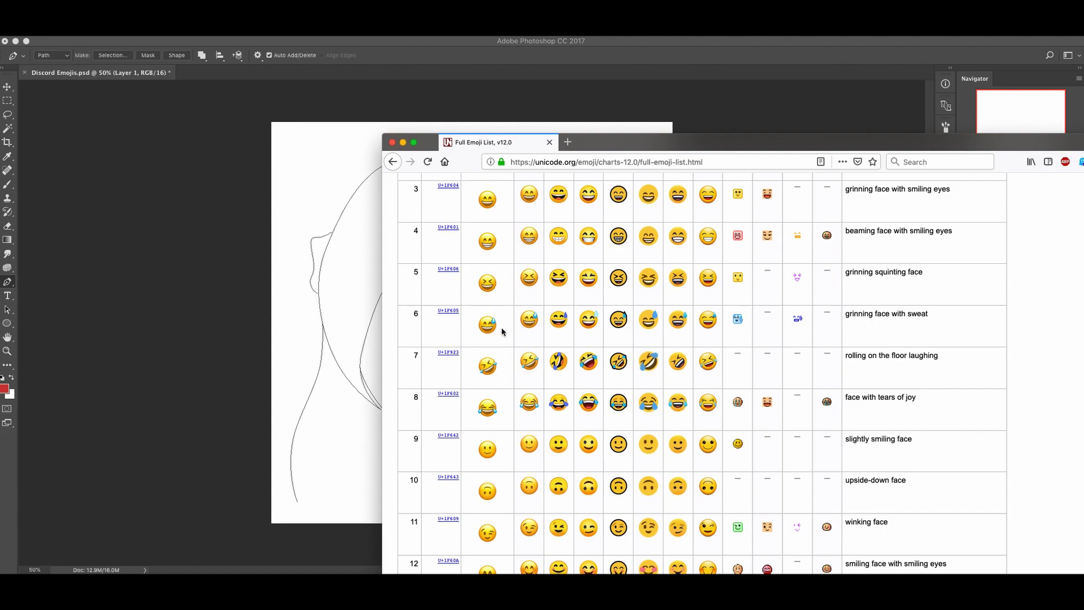
left_click_drag(497, 325, 466, 332)
left_click_drag(616, 143, 575, 514)
left_click(538, 465)
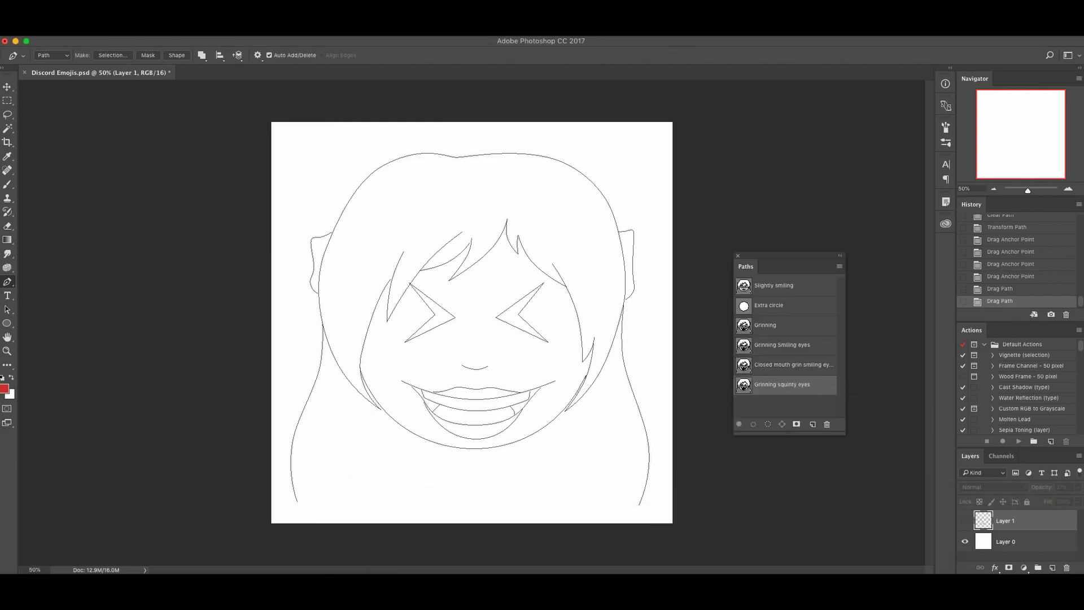
left_click(805, 346)
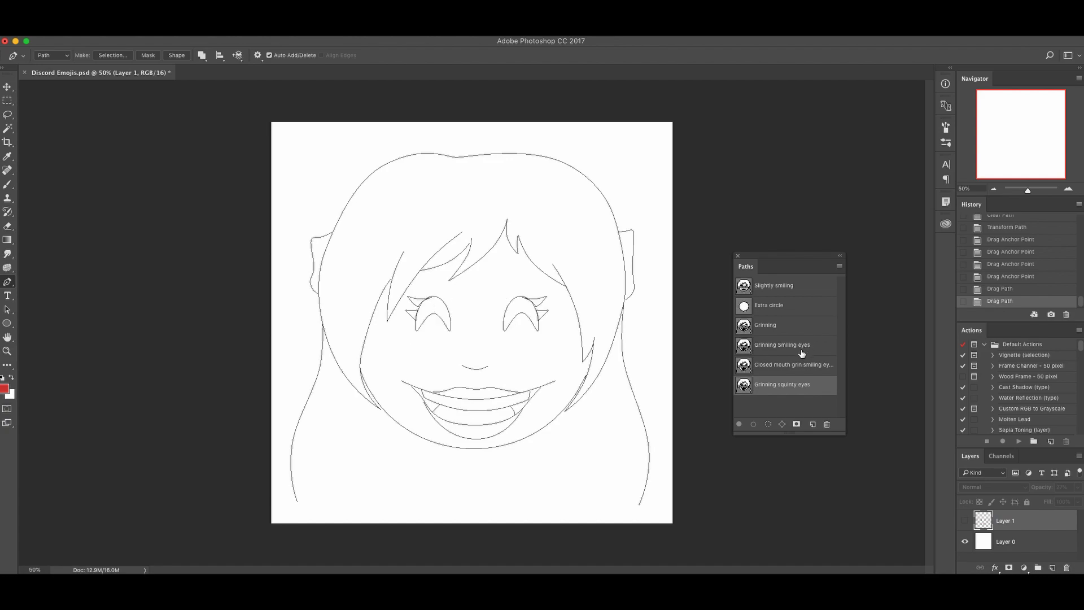
right_click(798, 347)
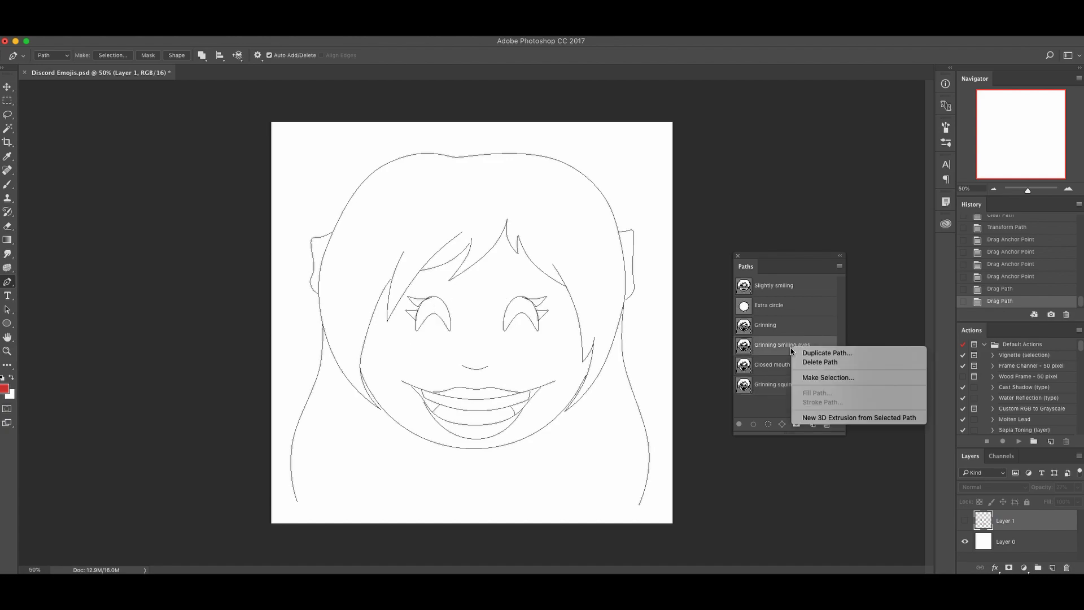
left_click(819, 354)
left_click(685, 400)
left_click_drag(679, 401, 735, 401)
key("BackSpace")
key("BackSpace")
key("BackSpace")
key("BackSpace")
key("BackSpace")
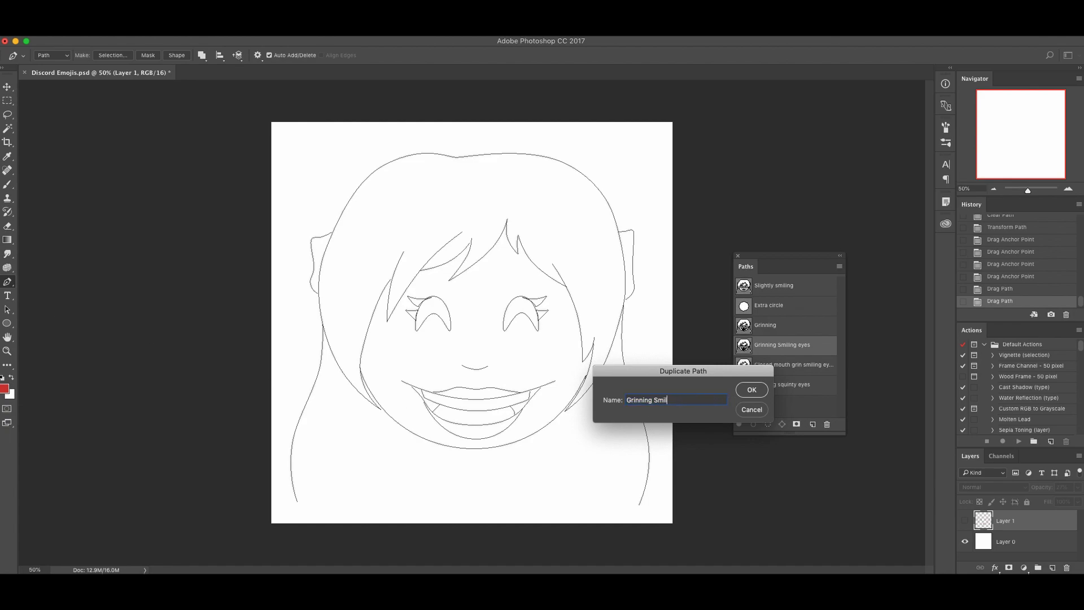
type("with sweatdrop")
key("Return")
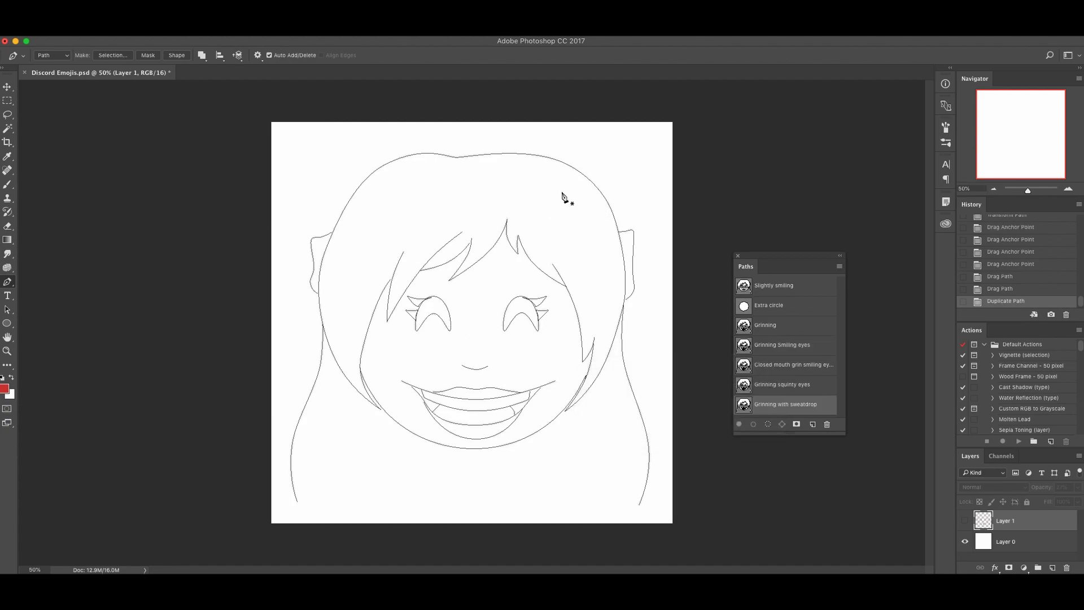
Draw a large closed teardrop path and place it over the upper side of the head as a sweatdrop.
left_click(559, 154)
left_click(558, 319)
left_click(559, 153)
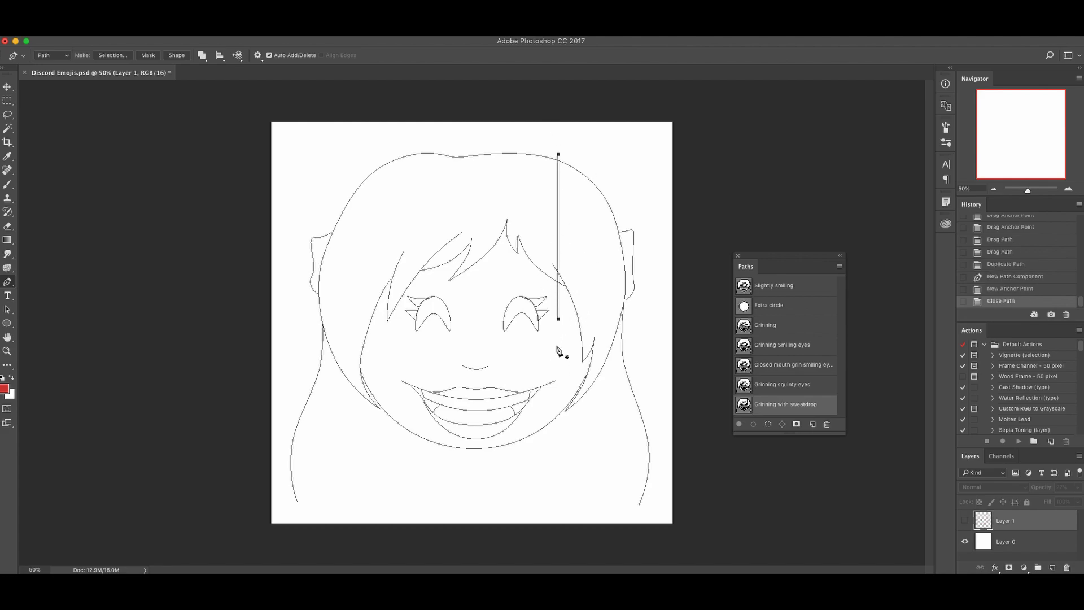
left_click_drag(558, 320, 616, 291)
left_click(652, 293, "super")
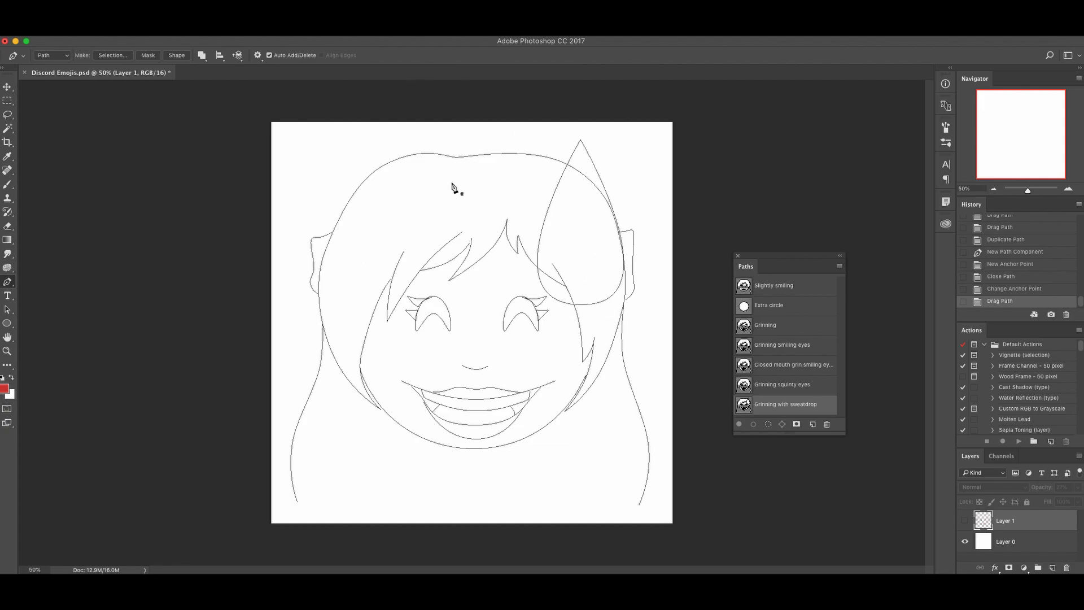
Consult the Unicode emoji list in the browser and duplicate the Grinning squinty eyes path as "ROFL".
left_click(511, 573)
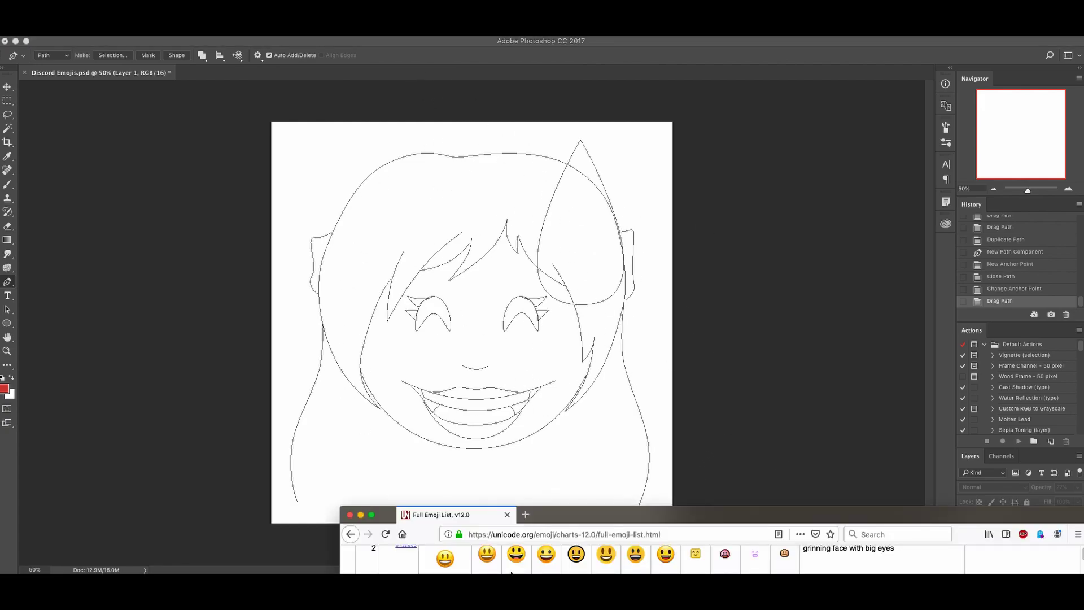
left_click_drag(589, 512, 582, 92)
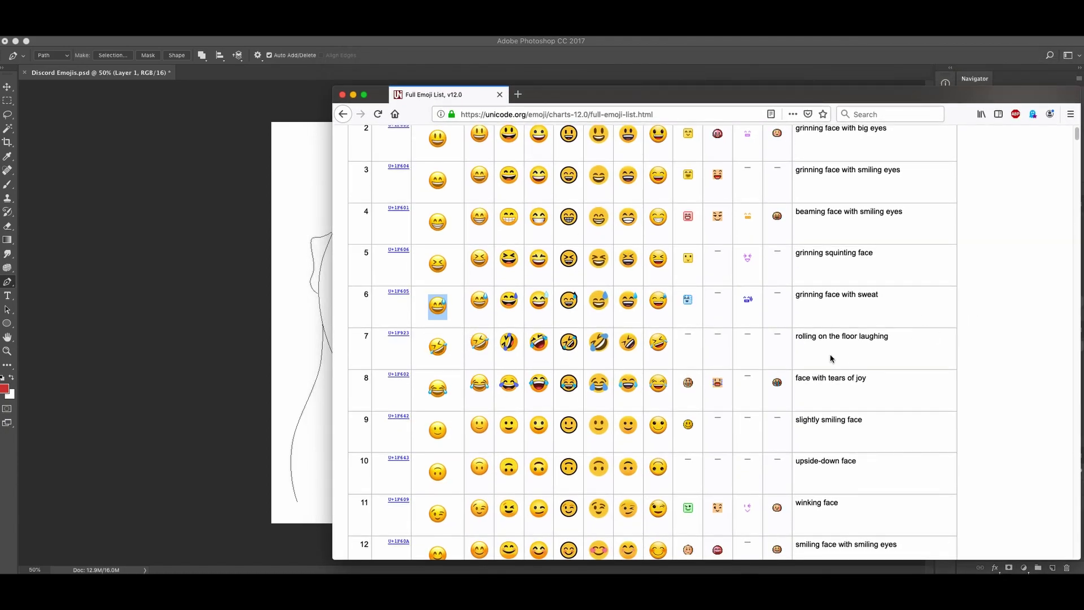
double_click(610, 97)
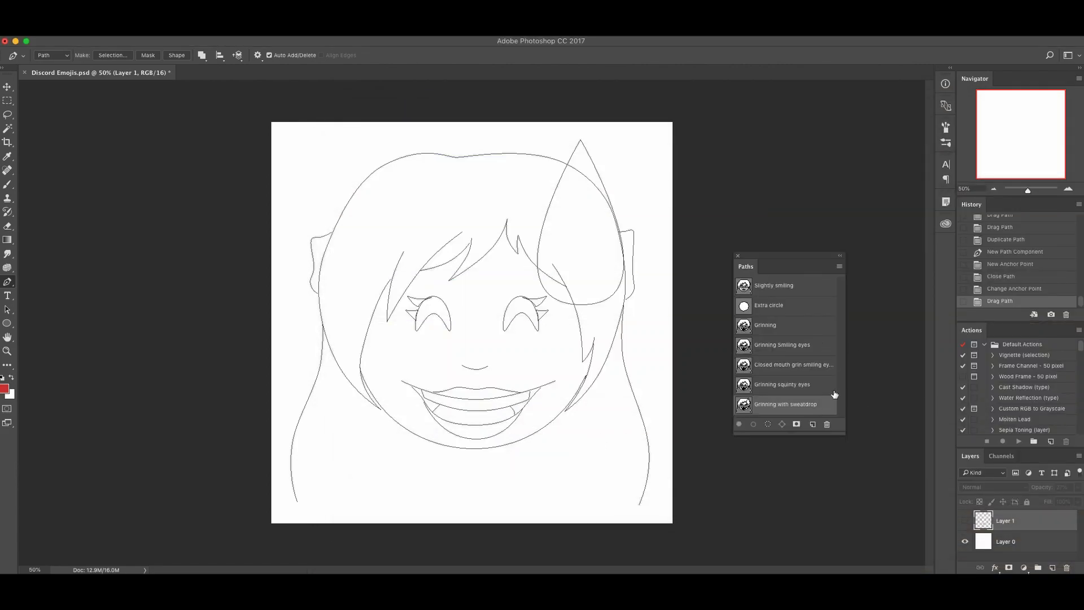
left_click(799, 390)
right_click(793, 390)
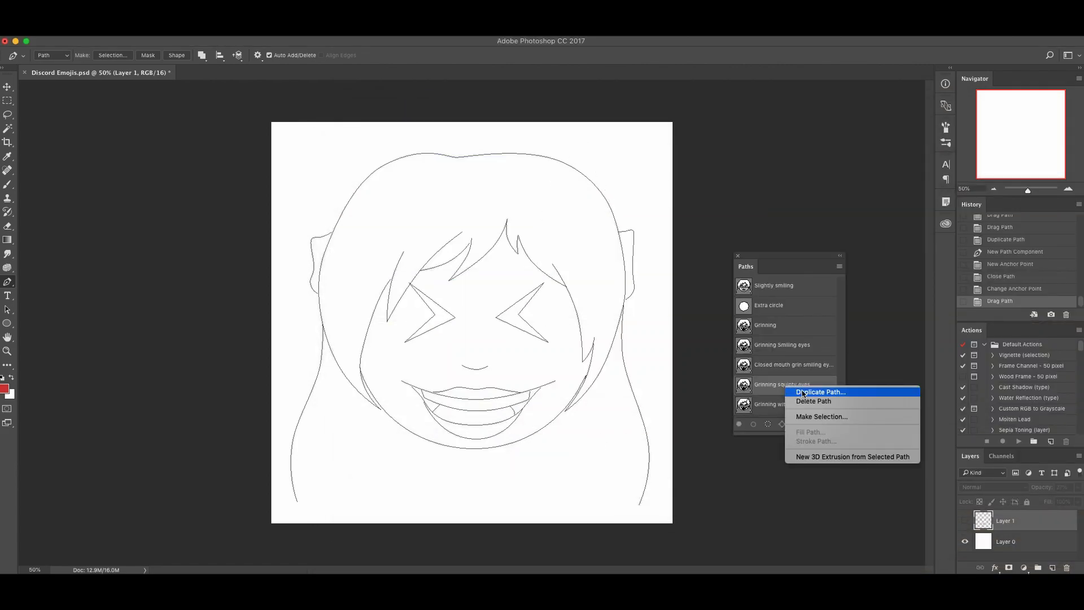
left_click(804, 393)
type("ROFL")
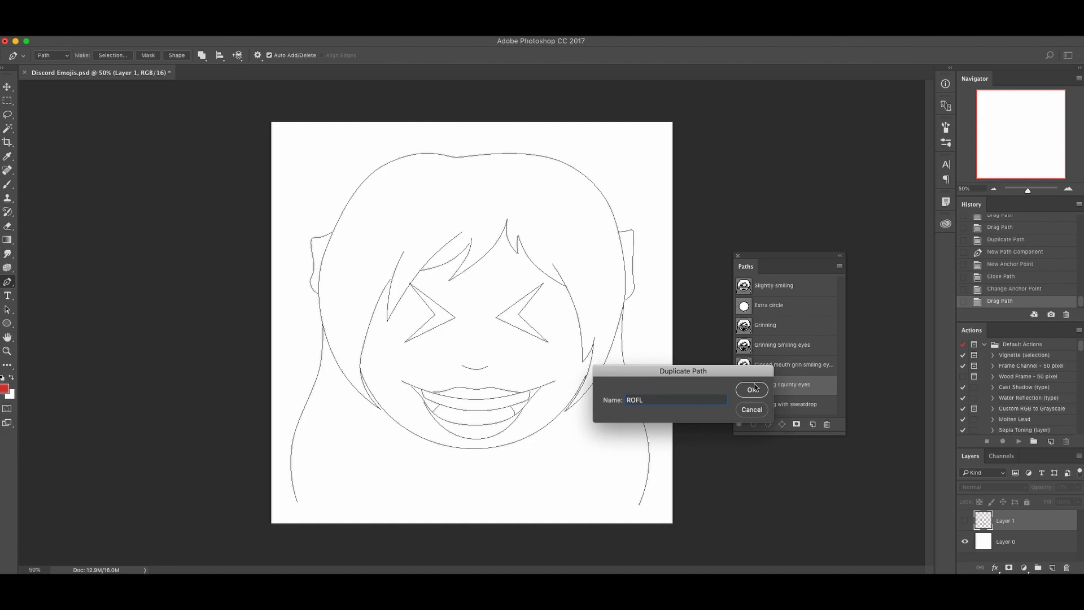
left_click(754, 389)
Rotate the whole ROFL face counterclockwise with Free Transform so the head tilts.
scroll(791, 384, "down", 2)
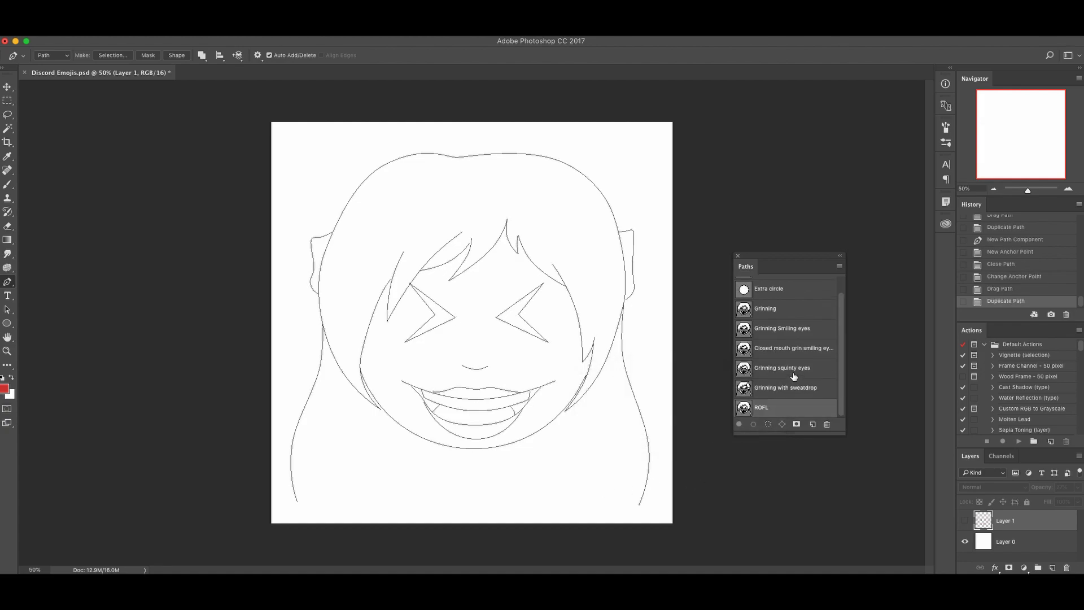
key("super+t")
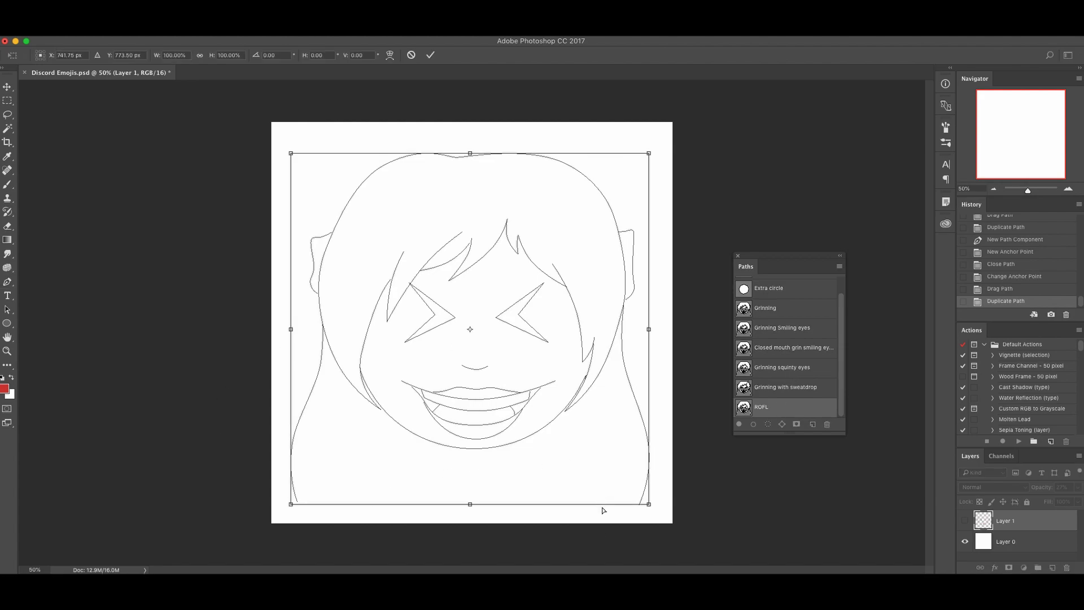
left_click_drag(661, 517, 671, 504)
key("super+z")
mouse_move(471, 329)
left_mouse_down()
mouse_move(437, 313)
mouse_move(439, 397)
mouse_move(469, 349)
left_mouse_up()
key("super+z")
left_click_drag(671, 527, 693, 464)
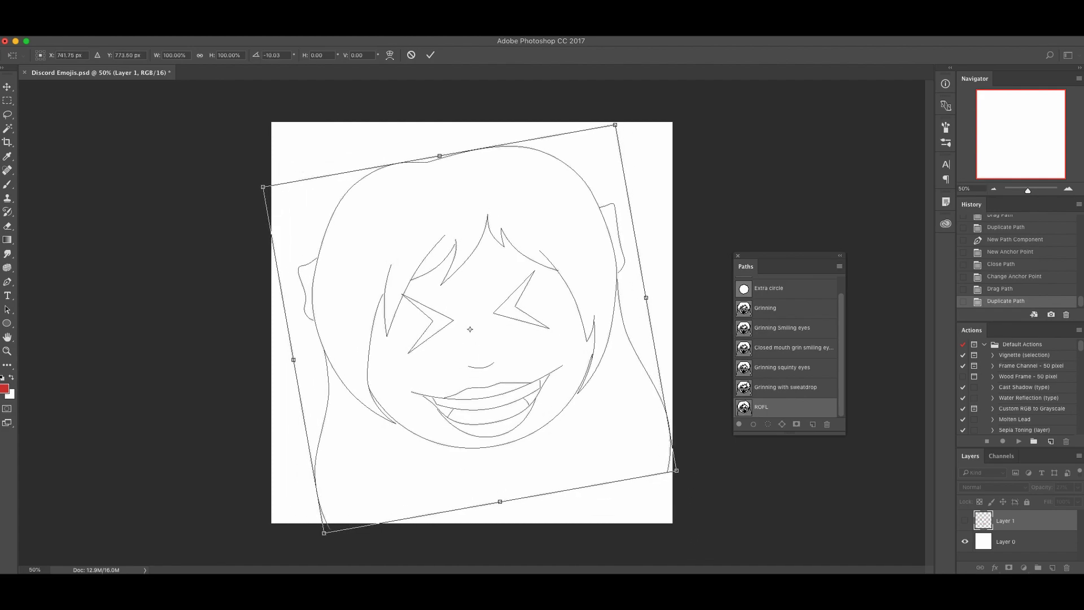
key("Return")
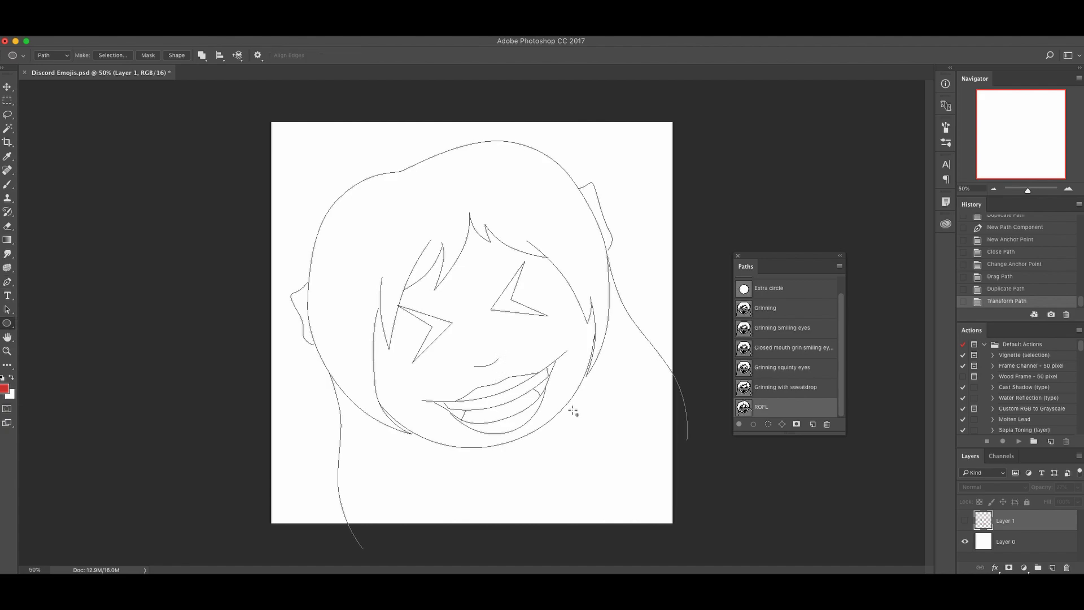
Draw a closed teardrop path in the empty area beside the chin of the ROFL face.
left_click(624, 369)
left_click(624, 482)
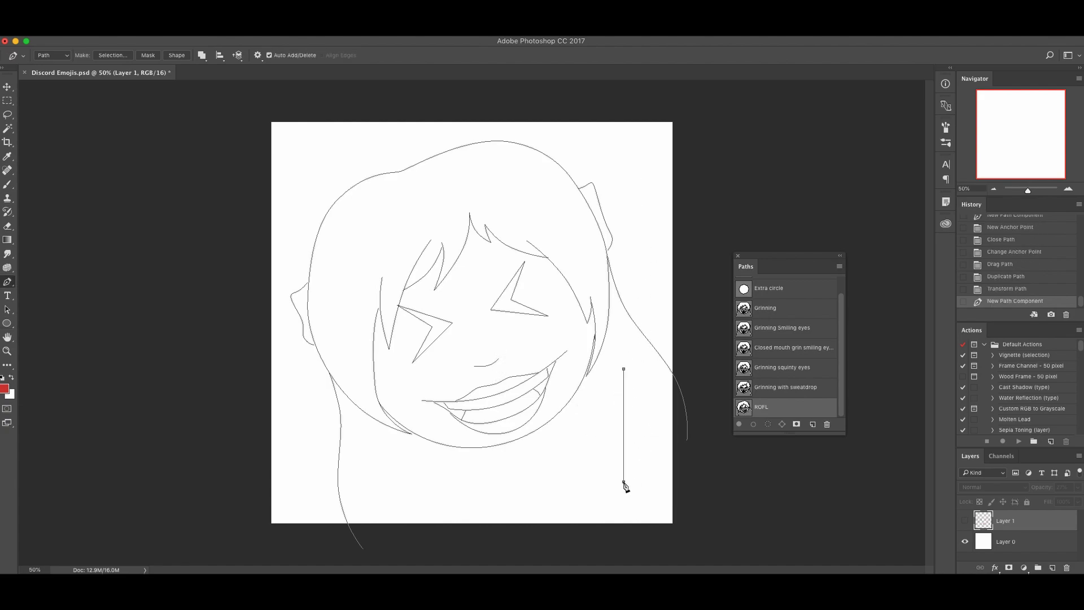
left_click(623, 368)
left_click_drag(624, 483, 678, 484)
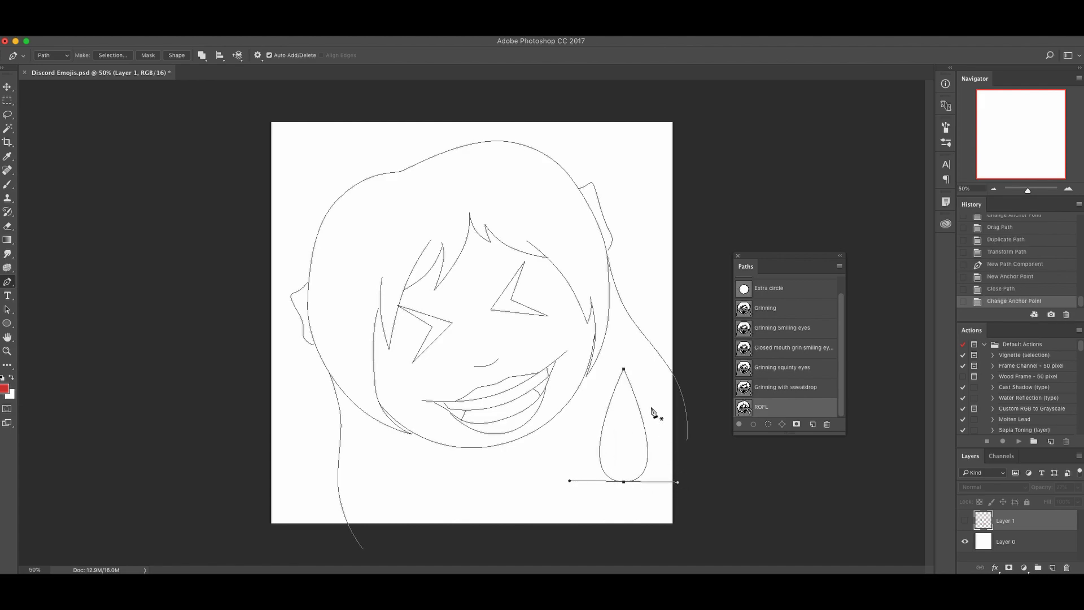
Scale down the teardrop, move it below the lower chevron eye and transform it to fit there.
key("super+t")
left_click_drag(649, 367, 643, 391)
key("Return")
left_click_drag(642, 444, 412, 416)
key("super+t")
left_click_drag(454, 349, 475, 376)
Copy the teardrop to the other eye, flip the copy horizontally, then rotate and position it at the outer corner.
left_click_drag(397, 397, 588, 315)
key("Return")
key("super+t")
right_click(567, 253)
left_click(629, 388)
left_click_drag(637, 379, 654, 311)
left_click_drag(587, 323, 613, 324)
key("Return")
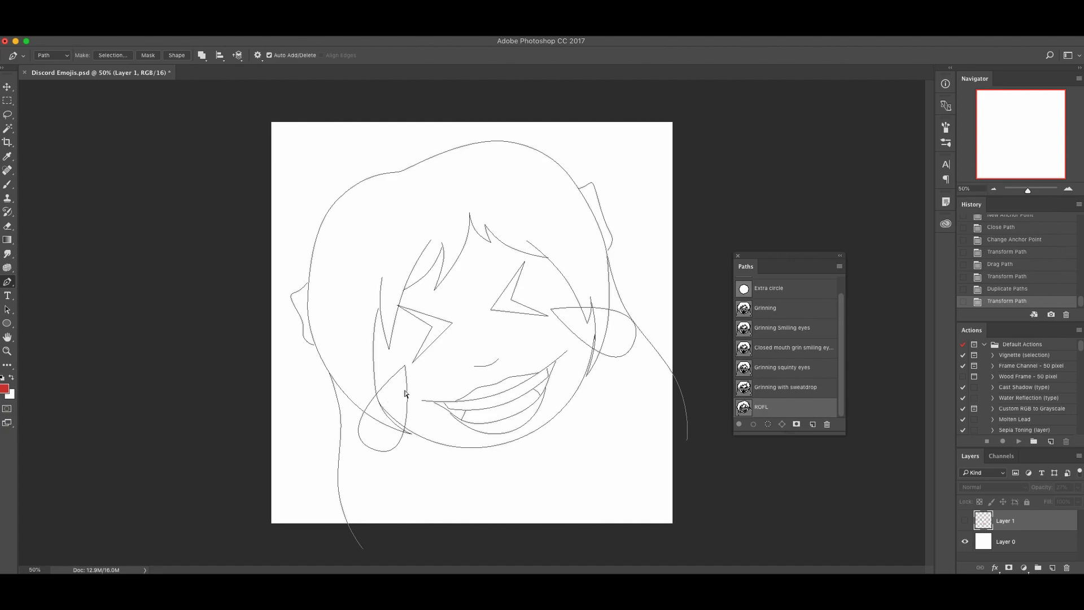
Adjust the angle and position of the teardrop below the lower chevron eye.
key("ctrl+t")
left_click_drag(403, 388, 406, 391)
key("Return")
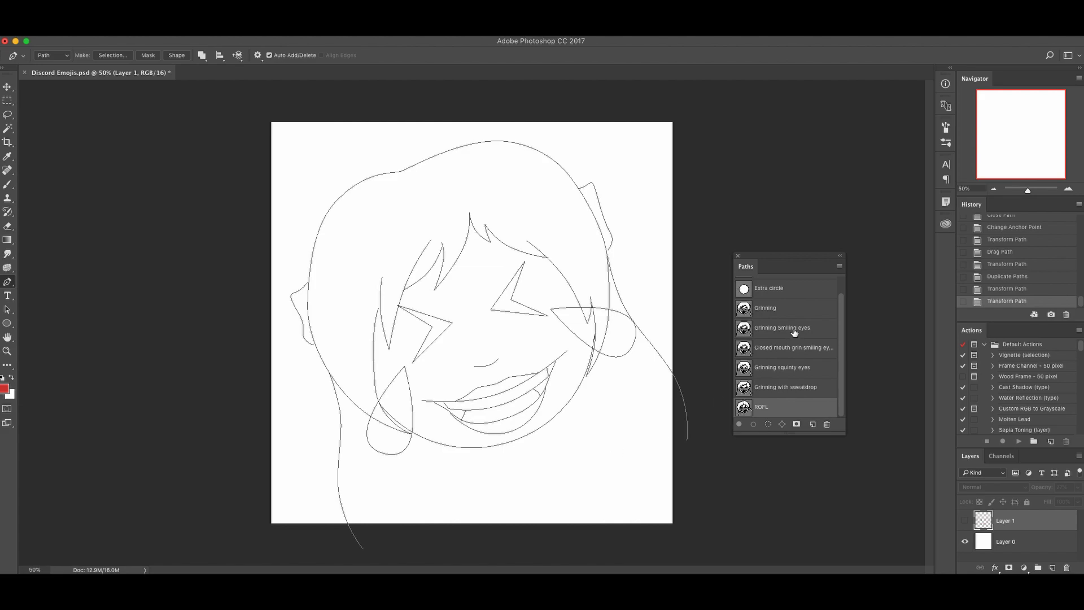
Look through the Unicode emoji list in the browser for the next expression to make.
scroll(793, 315, "up", 1)
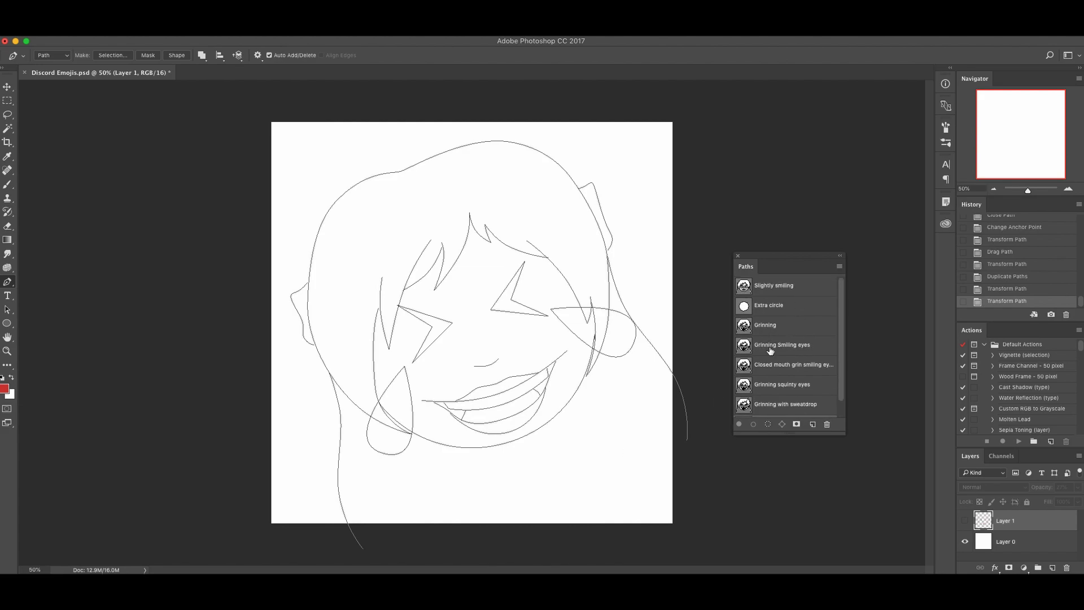
scroll(774, 381, "down", 1)
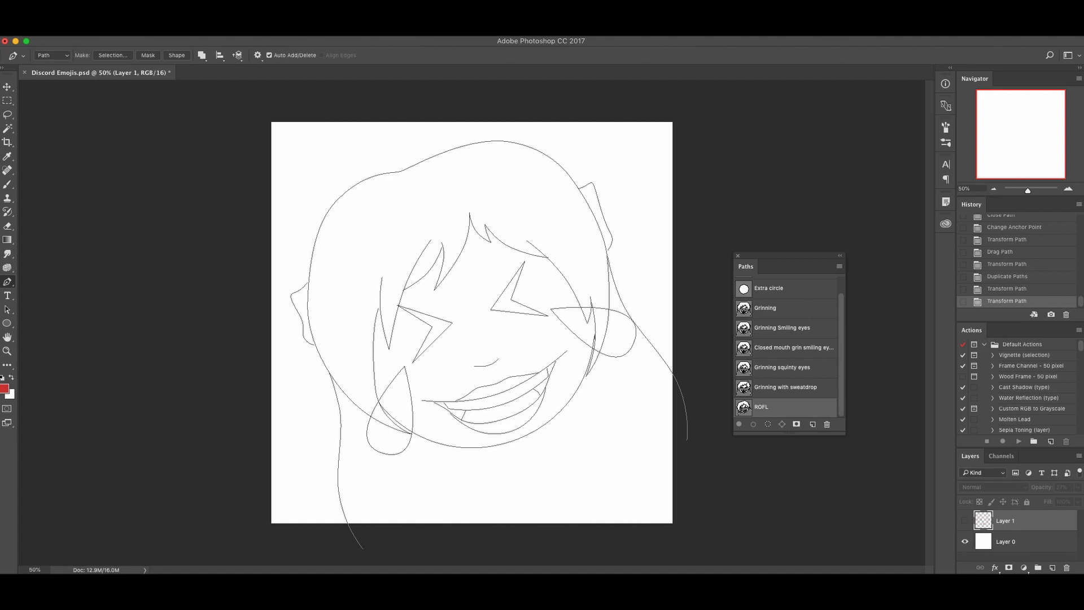
left_click(591, 478)
key("super+Tab")
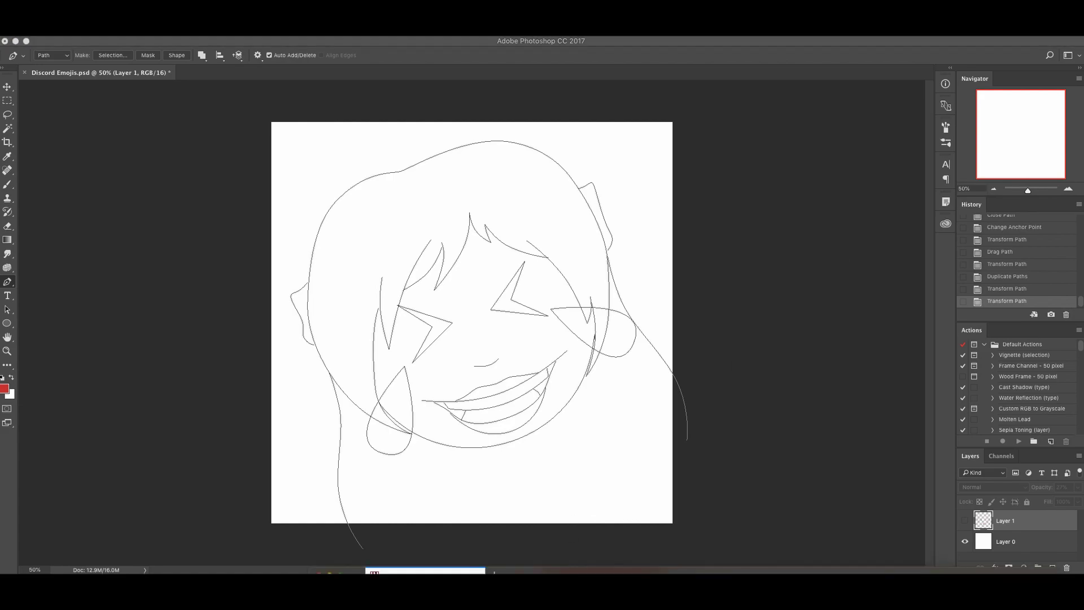
left_click_drag(565, 570, 575, 220)
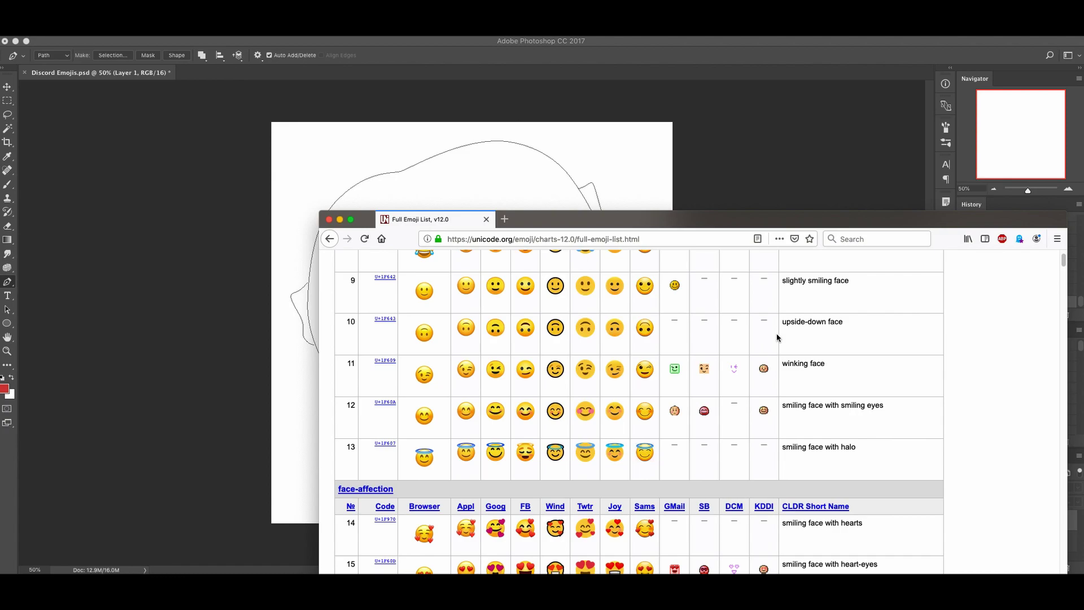
left_click_drag(702, 221, 678, 570)
left_click(630, 480)
Duplicate the Slightly smiling path as "Upsidedown face".
scroll(786, 314, "up", 2)
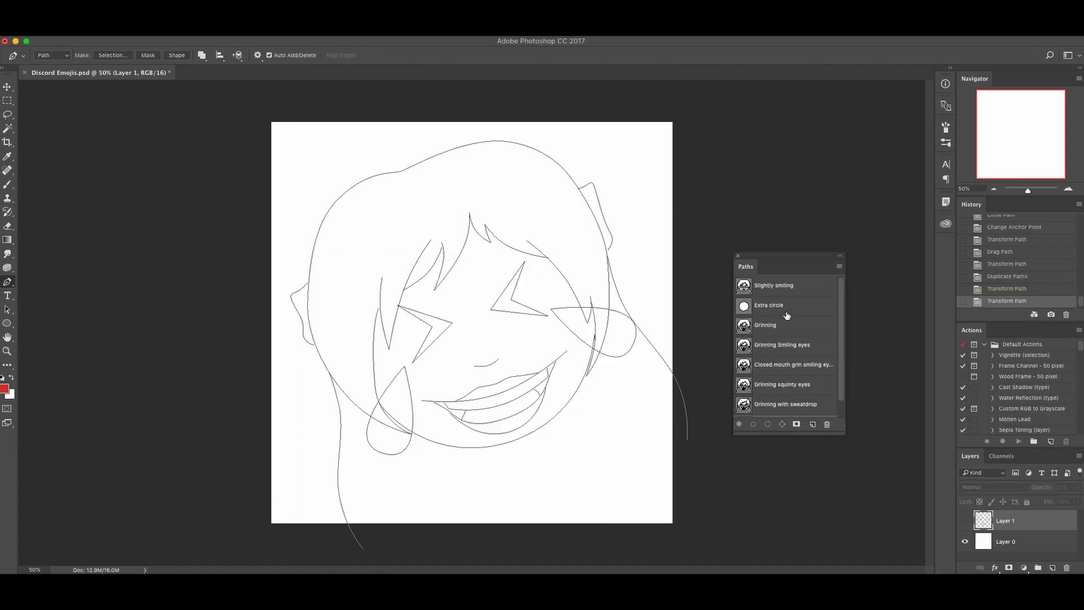
scroll(783, 286, "down", 1)
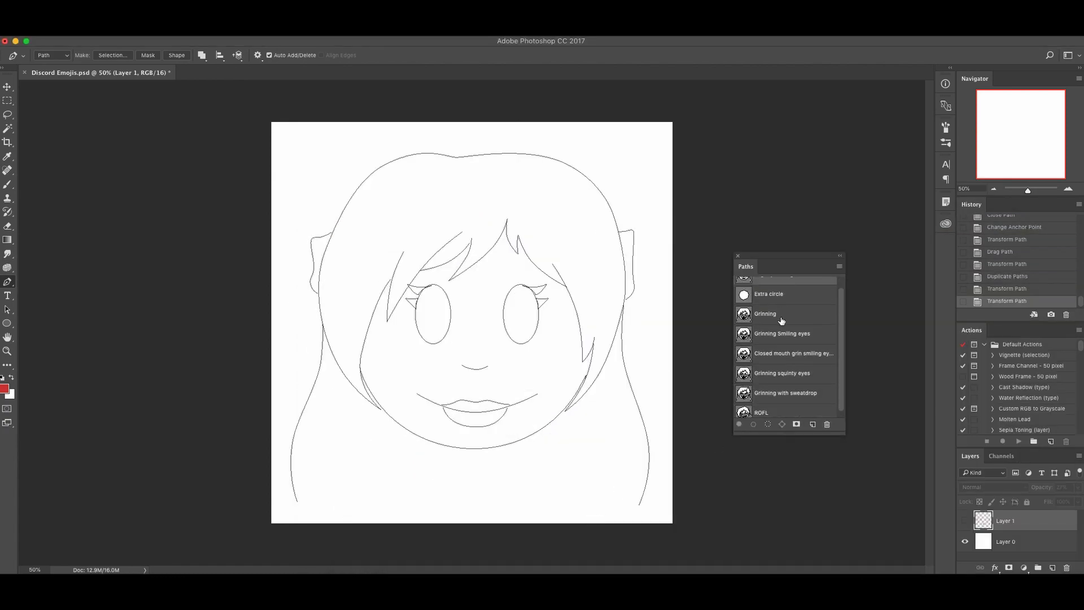
scroll(782, 286, "up", 1)
right_click(782, 282)
left_click(819, 289)
type("Upsidedow")
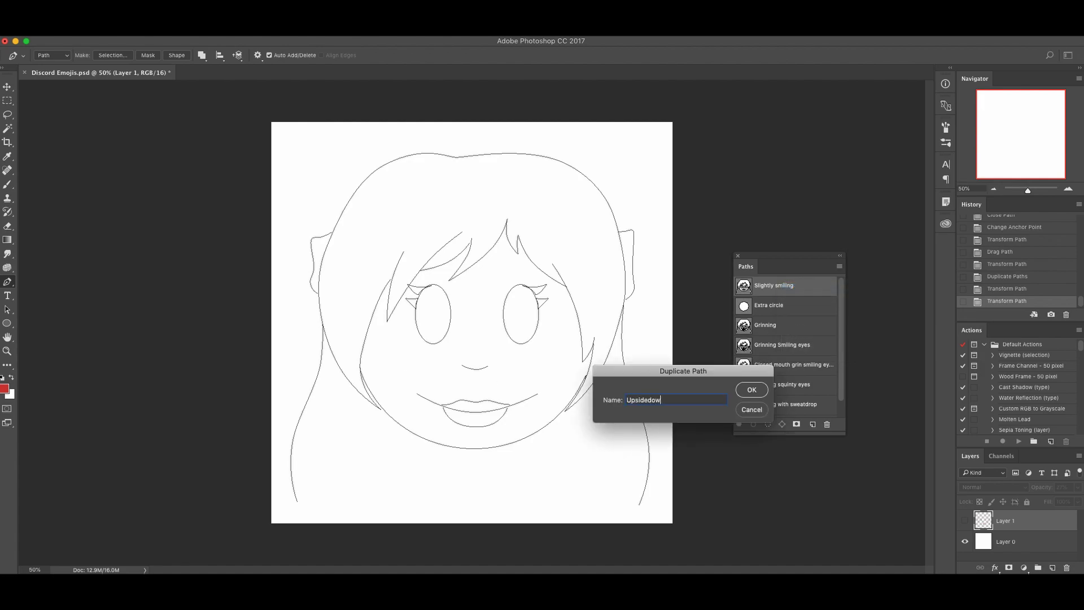
type("n face")
key("Return")
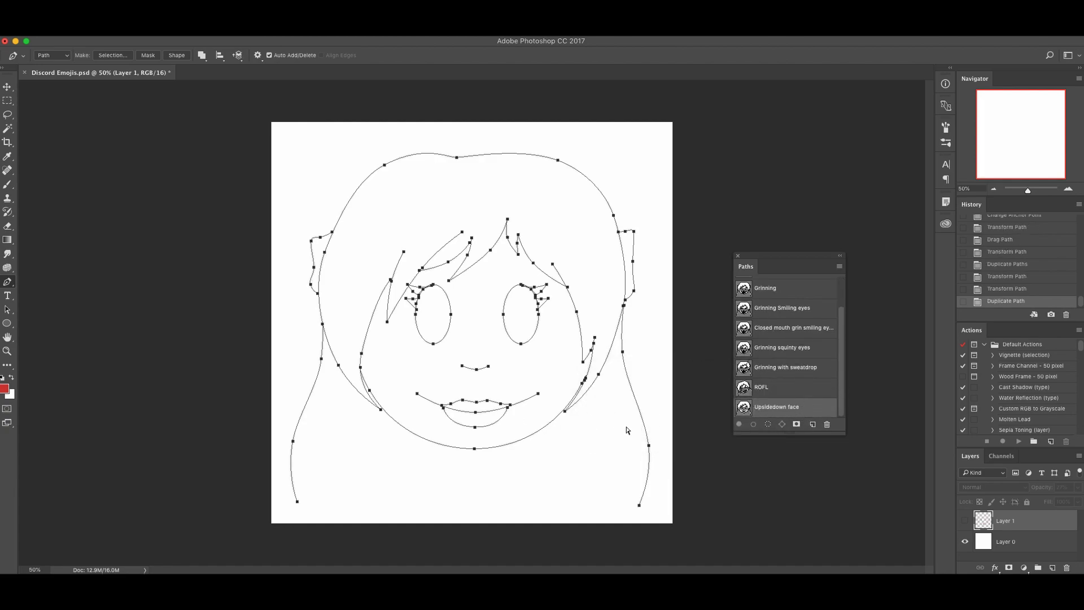
Flip the entire Upsidedown face path vertically.
key("ctrl+t")
right_click(463, 212)
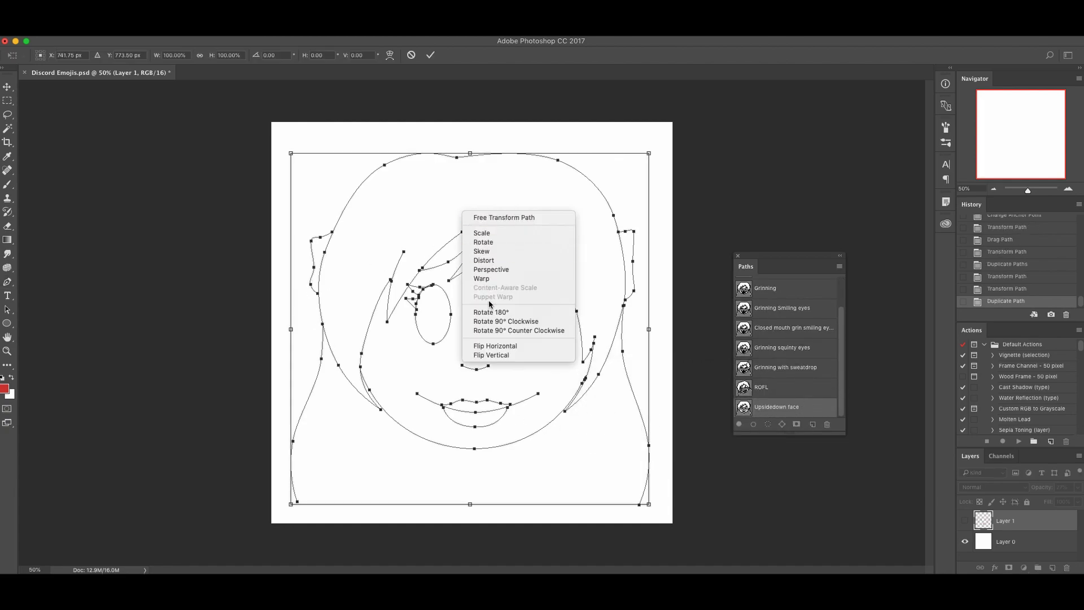
left_click(503, 355)
key("Return")
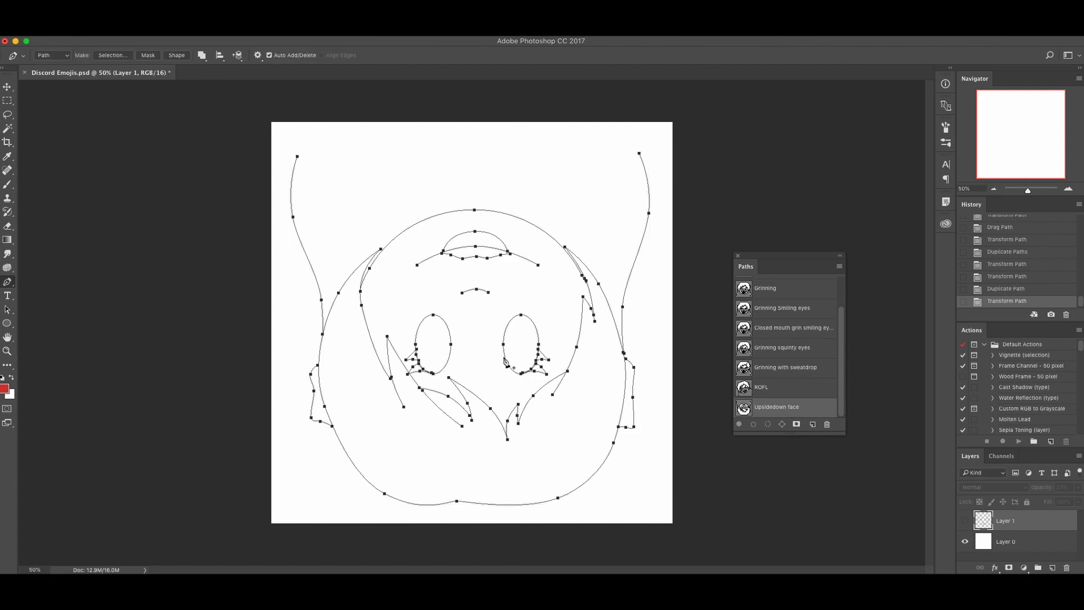
Check the next entry in the Unicode emoji list and duplicate the Slightly smiling path as "Wink".
key("super+Tab")
left_click_drag(566, 225, 533, 161)
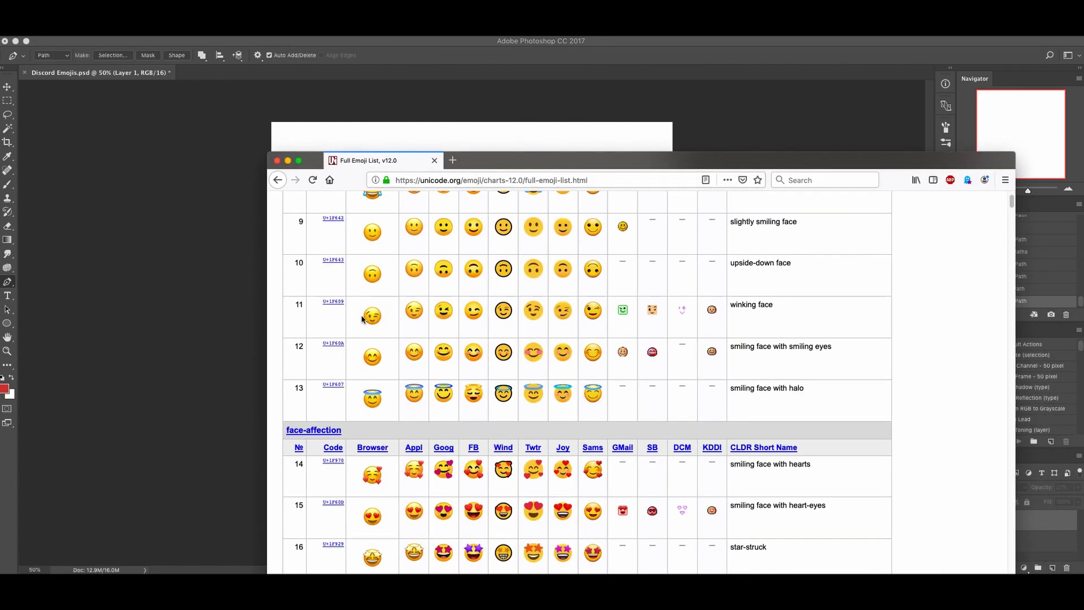
key("super+Tab")
left_click(767, 288)
right_click(787, 295)
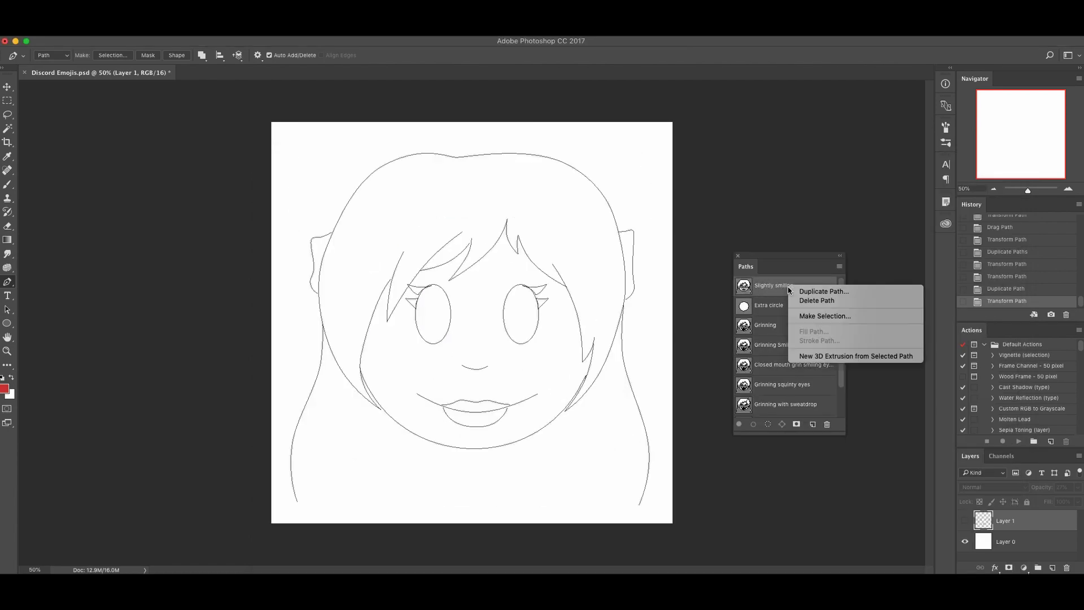
left_click(802, 292)
type("Wink")
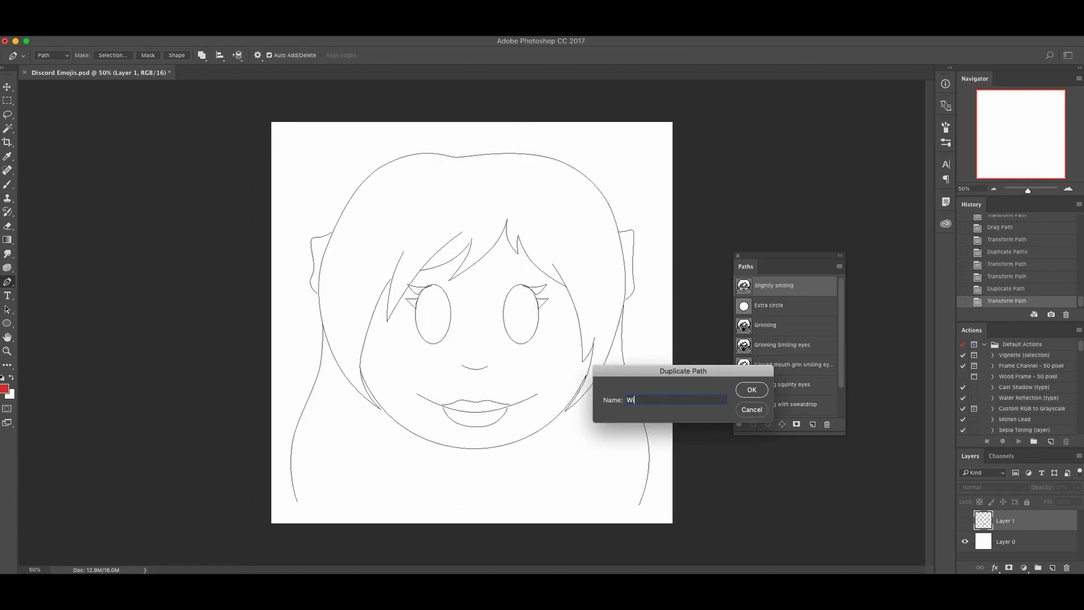
Examine the winking face designs in the Unicode emoji list in the browser.
key("super+Tab")
left_click_drag(533, 178, 532, 209)
scroll(406, 325, "up", 3)
scroll(428, 327, "up", 3)
scroll(428, 326, "down", 5)
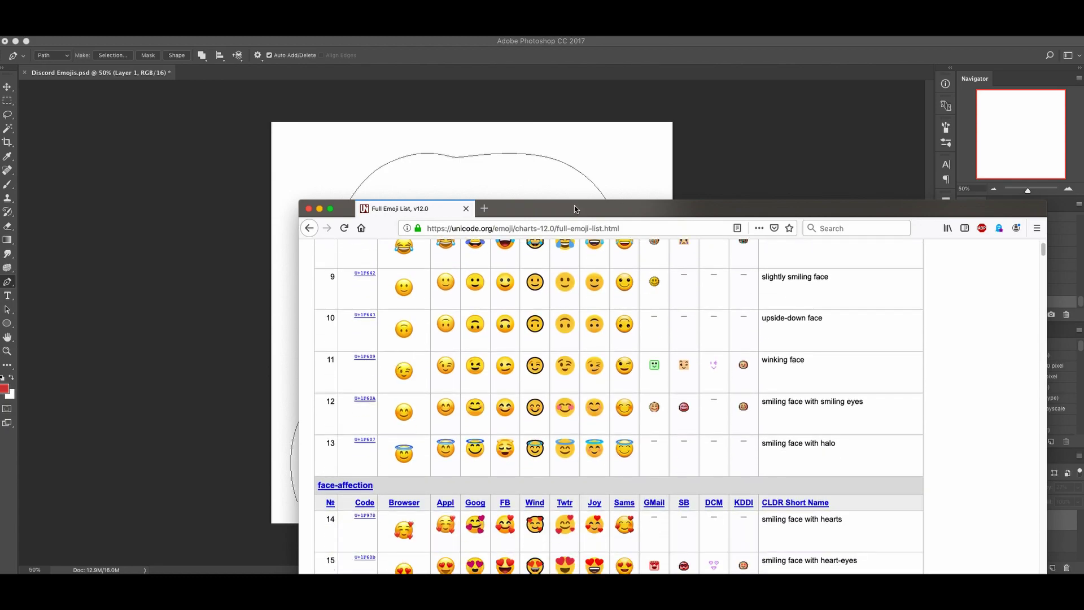
Return to Photoshop and reshape the right-hand eye of the wink path into a narrow, arched closed eye.
key("super+Tab")
left_click(495, 283)
key("super+z")
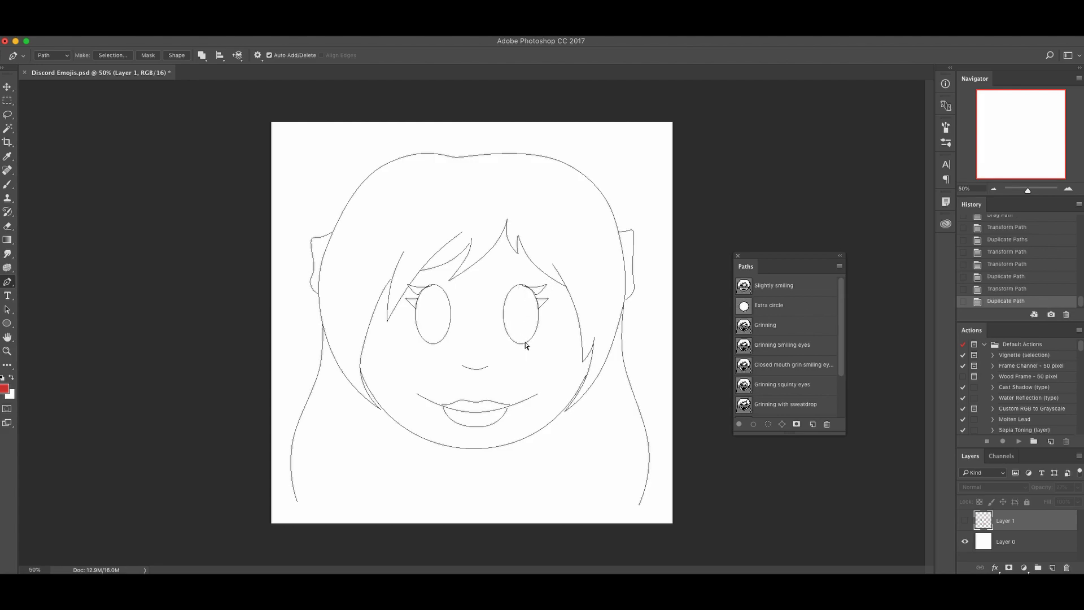
left_click_drag(521, 347, 541, 301)
left_click(521, 324)
left_click(504, 307)
left_click(537, 306, "super")
left_click(549, 345, "super")
Transform the lashes beside the closed eye so they sit against its outer corner.
left_click(540, 292, "alt+super")
key("super+z")
key("super+t")
key("Return")
key("Return")
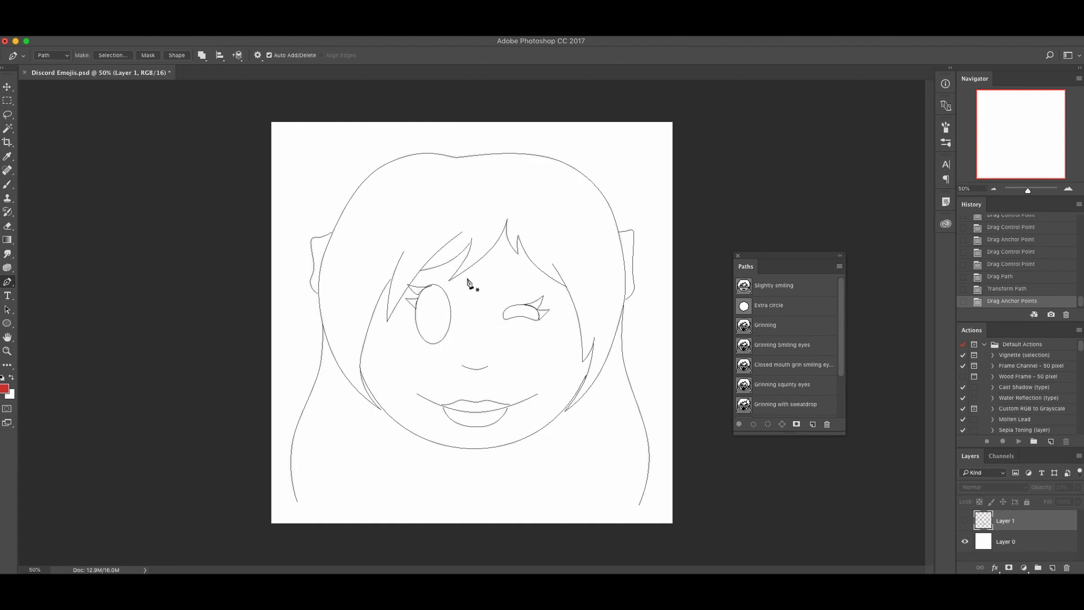
Draw a curved eyebrow line above the open left-hand eye and bend it upward.
left_click(416, 277)
key("super+z")
left_click(403, 296)
left_click(443, 272)
left_click(424, 282)
left_click_drag(424, 283, 420, 276)
key("Return")
Draw a curved eyebrow line above the closed, winking eye and adjust its arc.
left_click(502, 298)
left_click(559, 309)
left_click(532, 300)
left_click_drag(532, 301, 556, 305)
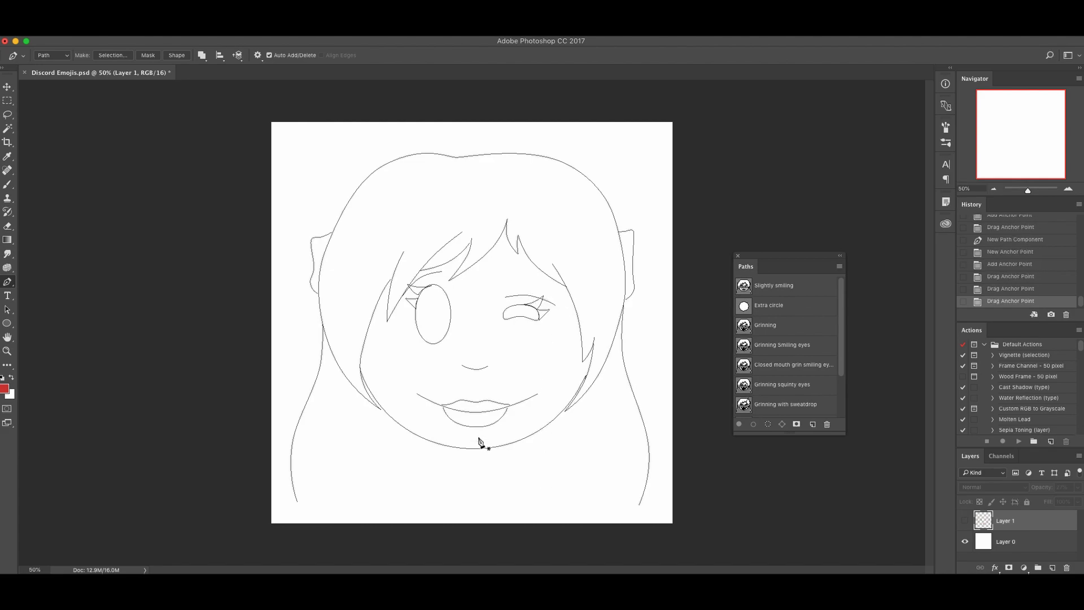
Enlarge the lower lip downward and add a curved line between the lip corners to part the mouth slightly.
left_click(469, 428)
left_click_drag(470, 428, 471, 432)
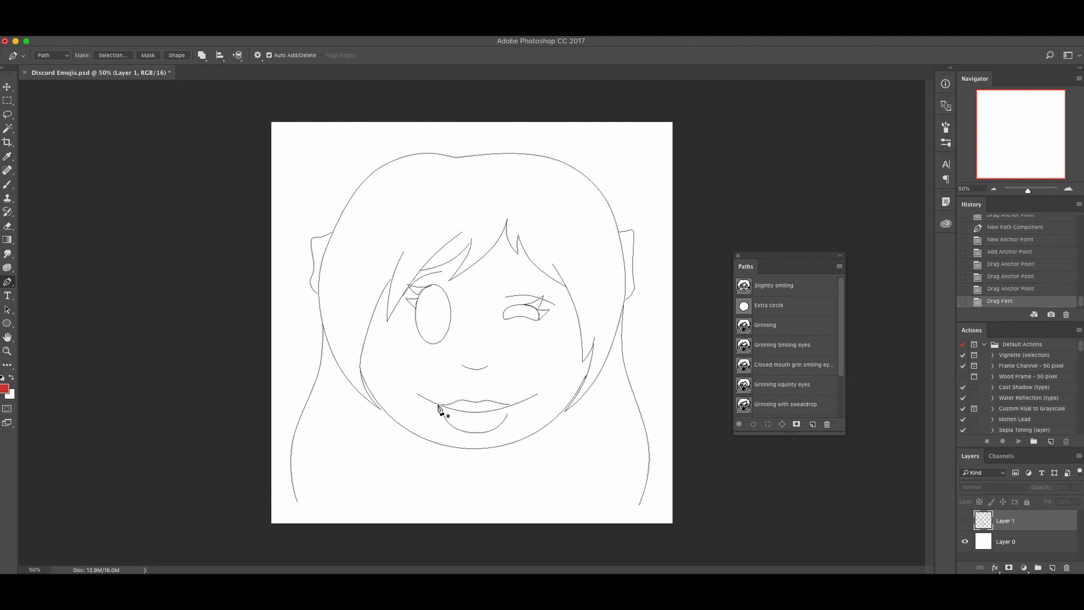
left_click(436, 404)
left_click(519, 406)
mouse_move(517, 405)
left_mouse_down()
mouse_move(475, 416)
mouse_move(478, 430)
mouse_move(441, 407)
mouse_move(510, 409)
left_mouse_up()
left_click(476, 432, "alt+super")
left_click(464, 410, "super")
left_click_drag(476, 430, 477, 431)
left_click(713, 527, "super")
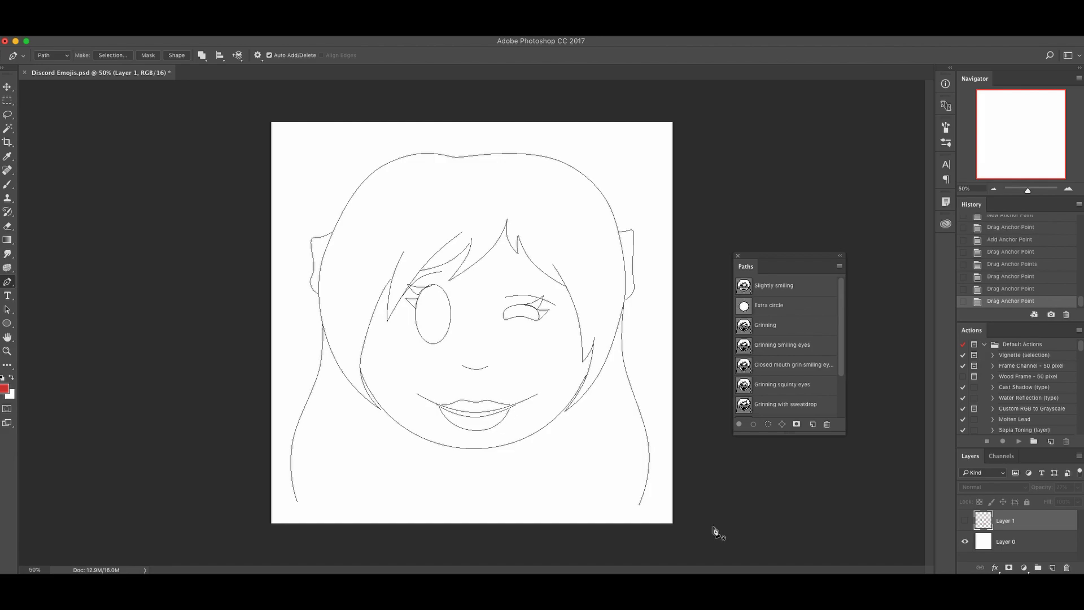
Move the winking eye with its lashes and eyebrow slightly lower on the face.
left_click_drag(563, 333, 498, 288)
left_click_drag(529, 323, 530, 329)
left_click(537, 355, "super")
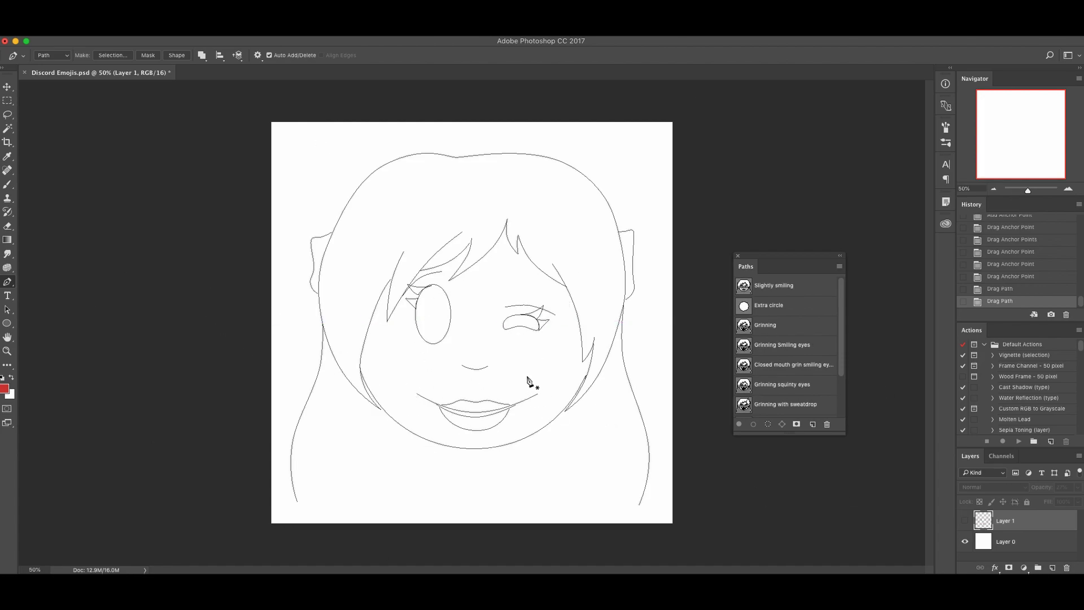
Examine the smiling-face entries in the browser's Unicode emoji list and the existing paths to choose the next expression.
left_click_drag(540, 561, 562, 215)
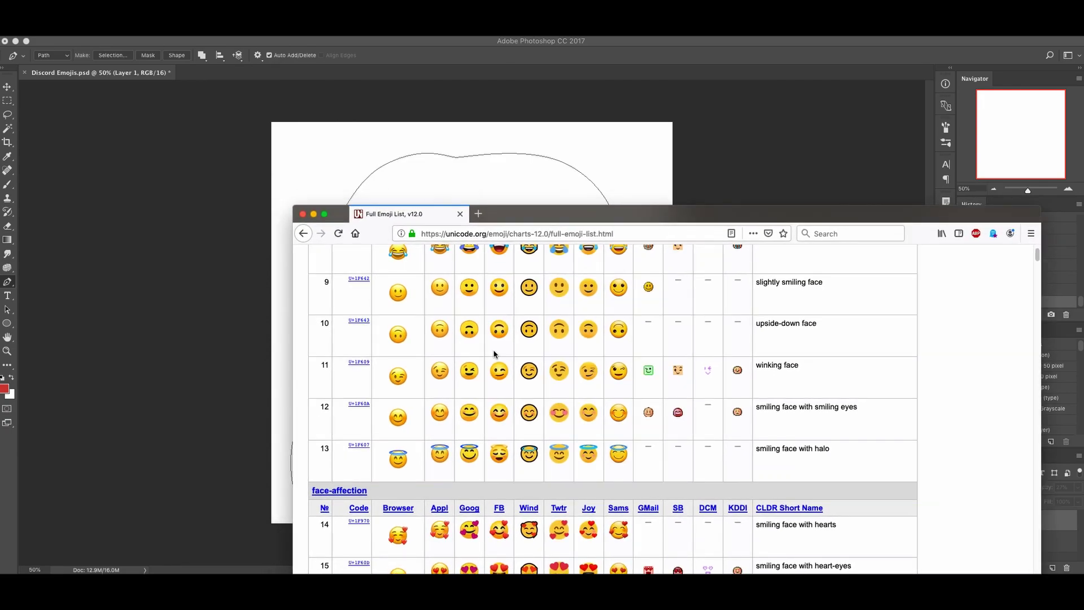
scroll(417, 421, "up", 3)
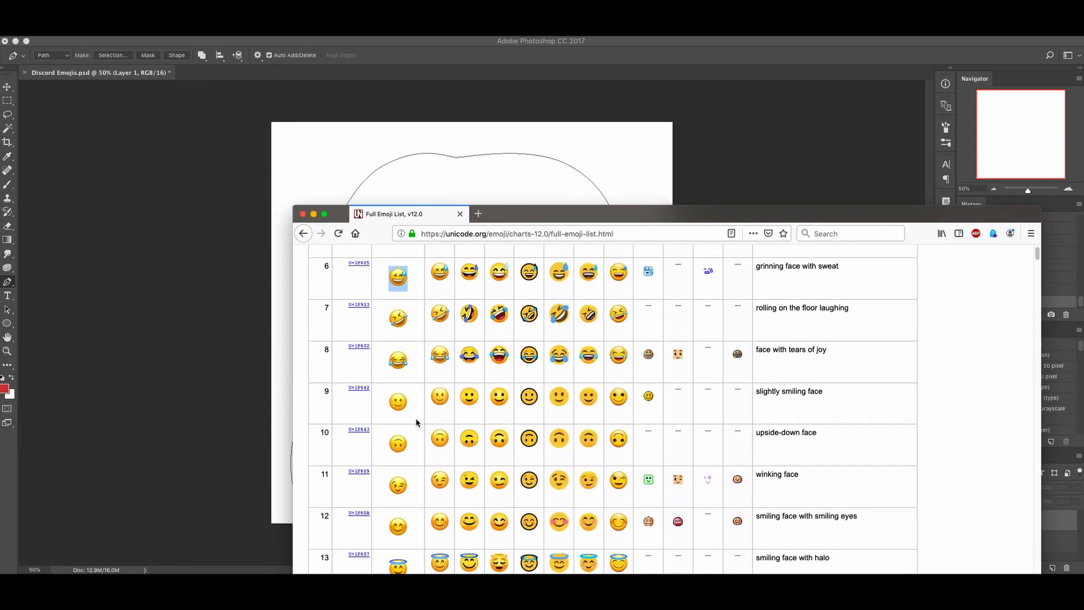
scroll(407, 394, "up", 3)
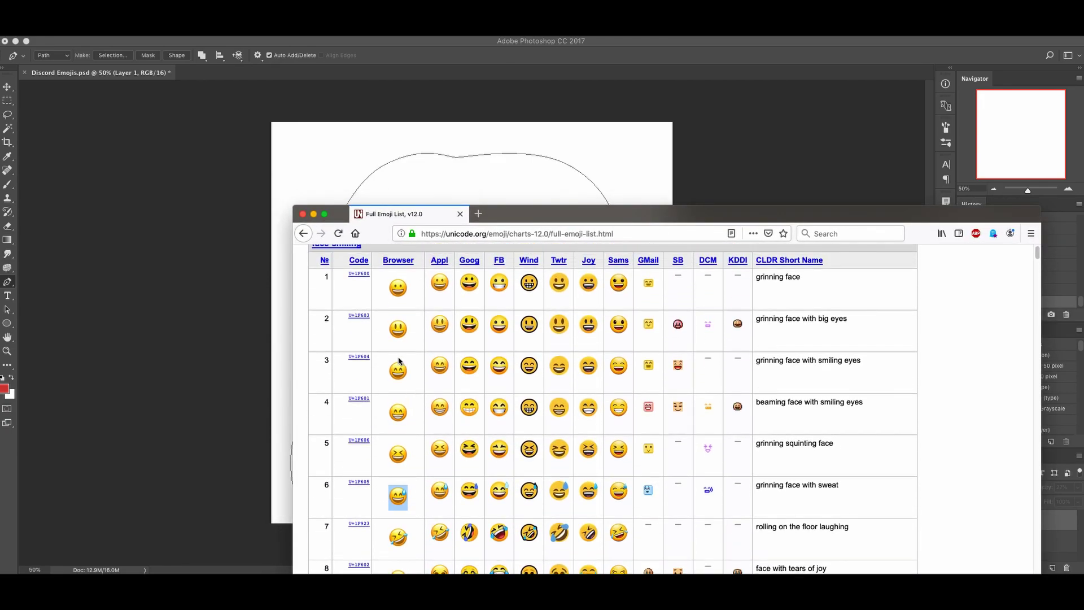
scroll(411, 383, "down", 5)
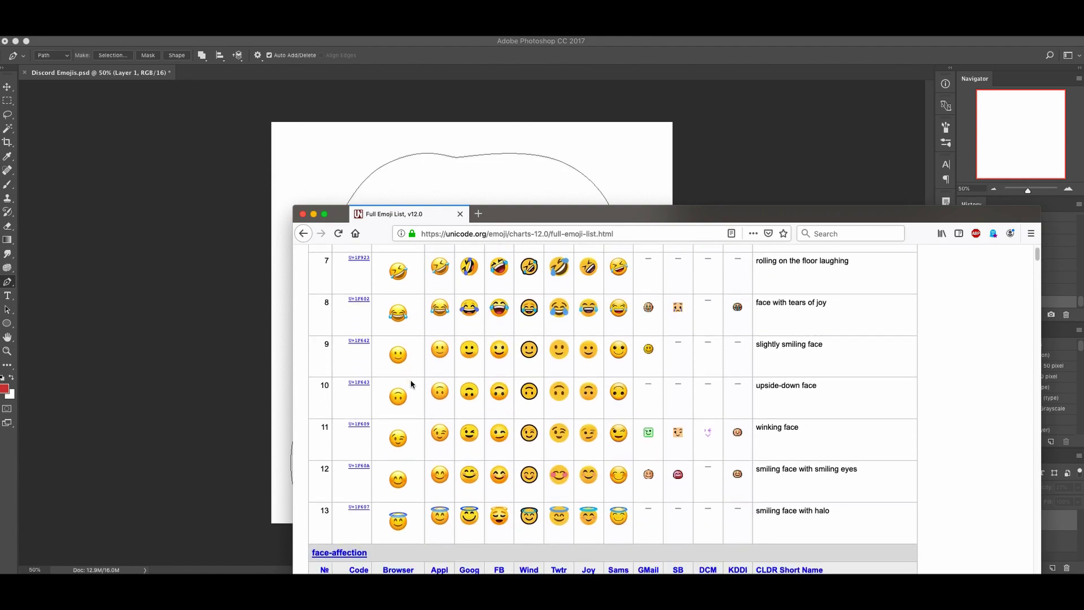
left_click_drag(681, 217, 630, 587)
left_click(552, 492)
scroll(789, 356, "up", 3)
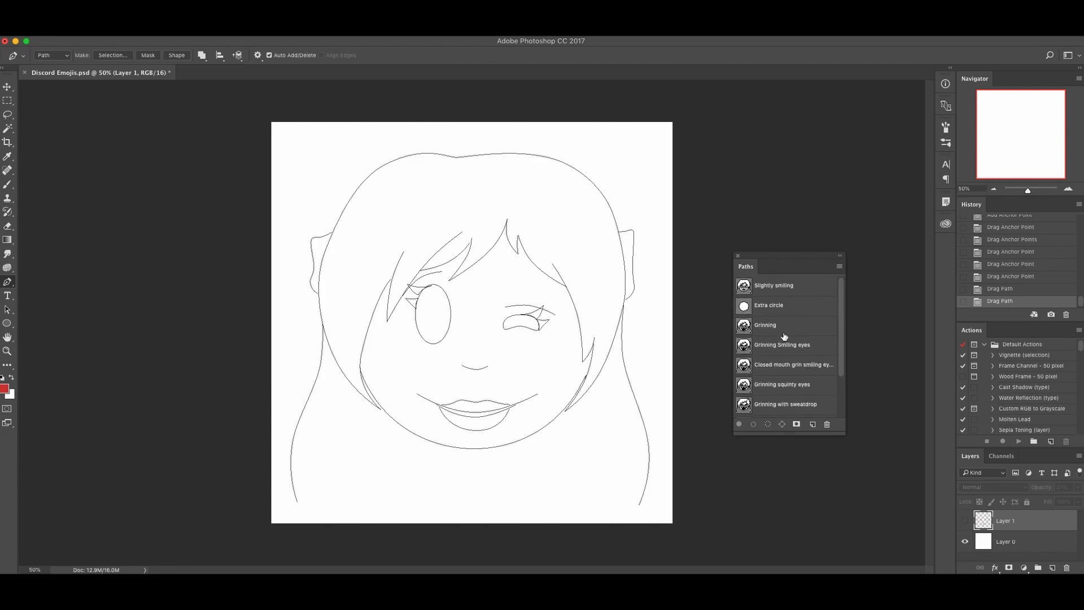
scroll(784, 336, "down", 3)
scroll(779, 339, "up", 3)
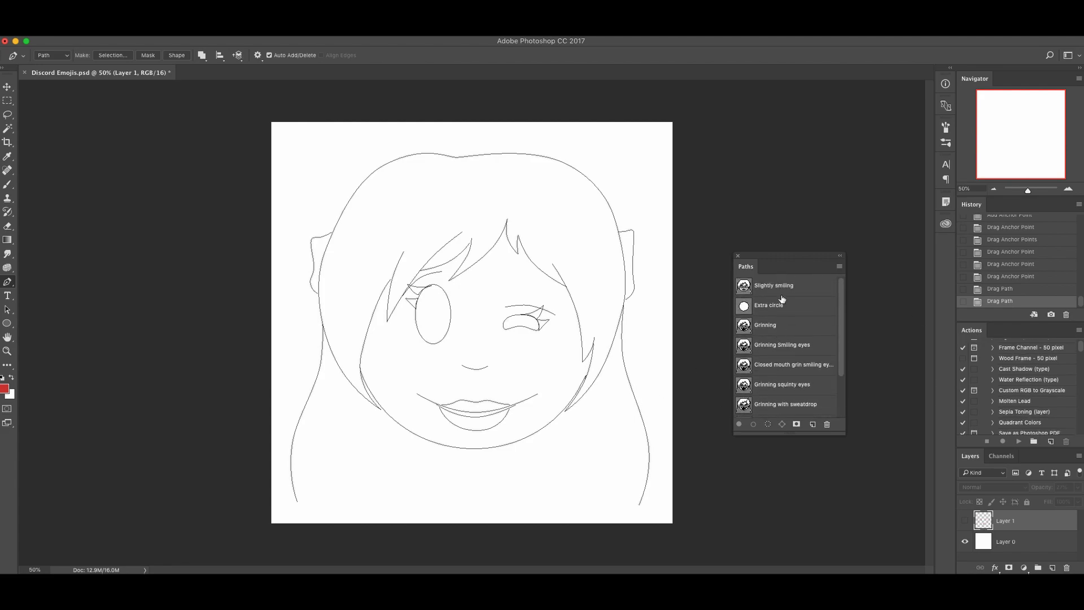
Duplicate the Grinning Smiling eyes path with the suggested copy name.
right_click(780, 288)
left_click(754, 326)
left_click(769, 343)
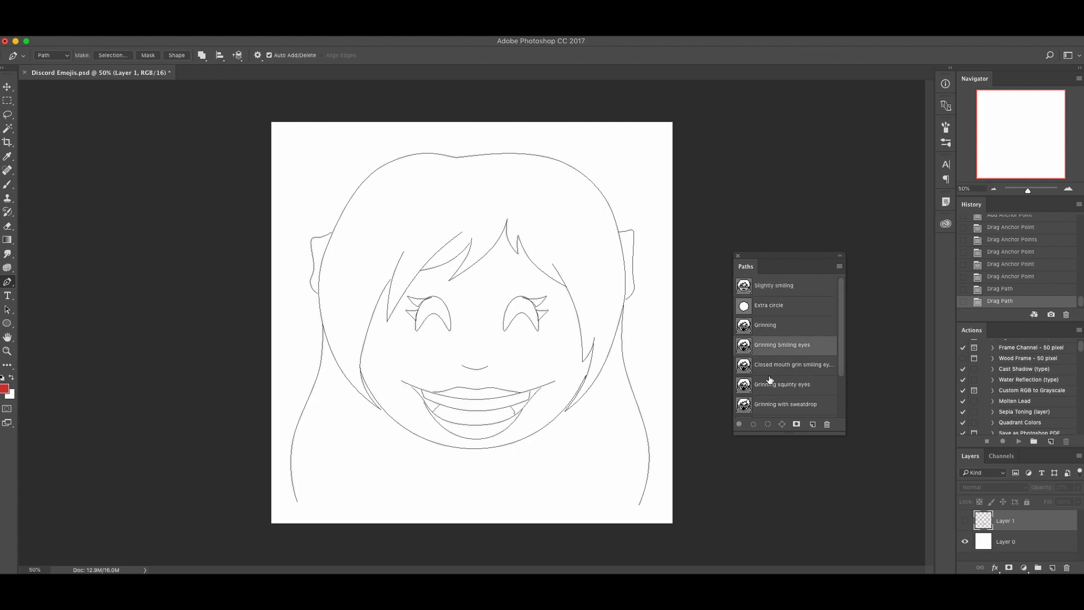
right_click(785, 346)
left_click(865, 355)
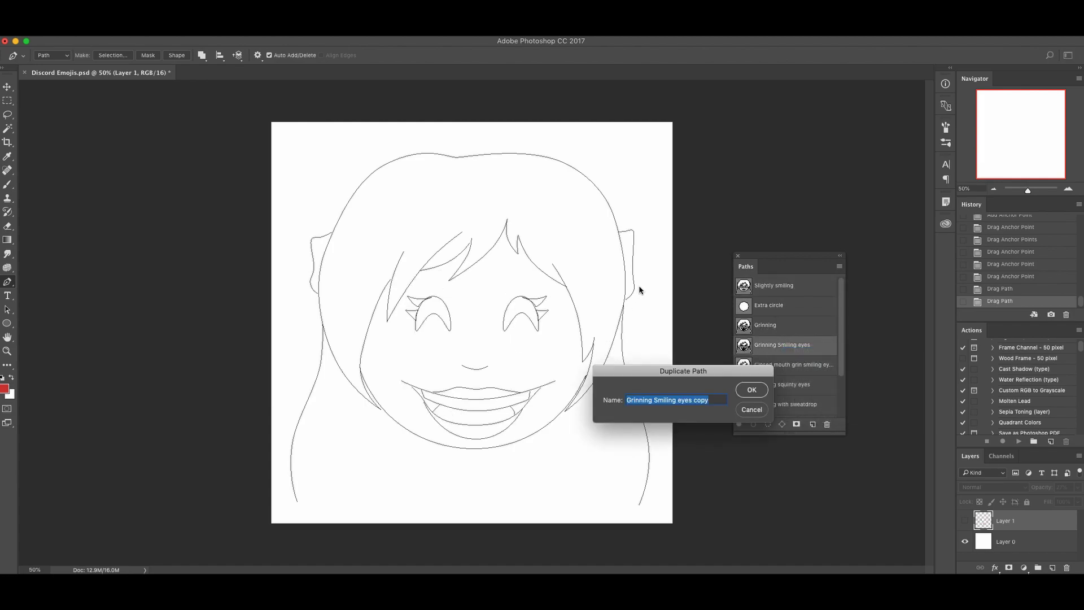
left_click(756, 389)
Delete the open grinning mouth from the duplicated smiling-eyes path.
left_click_drag(524, 481, 441, 384)
key("Delete")
key("Delete")
Copy the Slightly smiling path's mouth, rename the smiling-eyes duplicate as "Blushing" and paste the mouth into it.
scroll(802, 380, "up", 3)
left_click(793, 287)
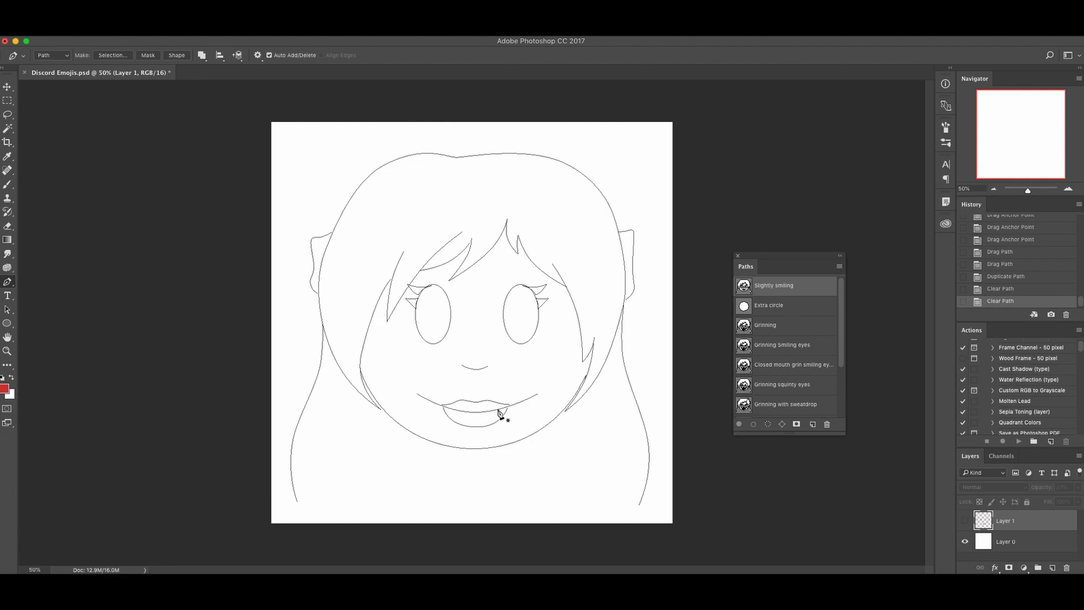
left_click_drag(524, 481, 441, 390)
scroll(792, 384, "down", 4)
double_click(765, 407)
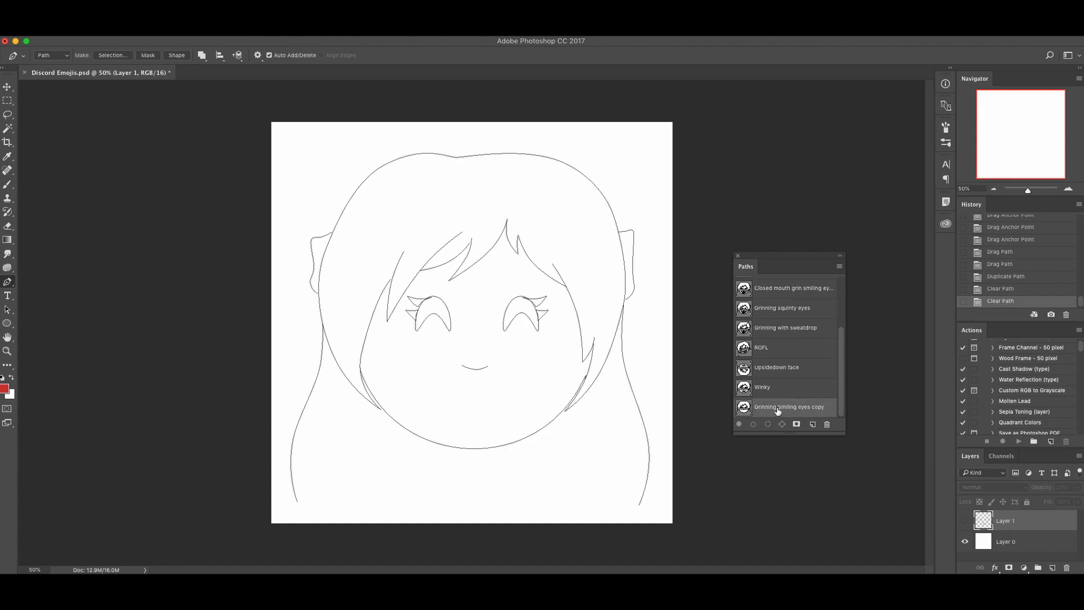
type("Blushing")
key("Return")
key("super+v")
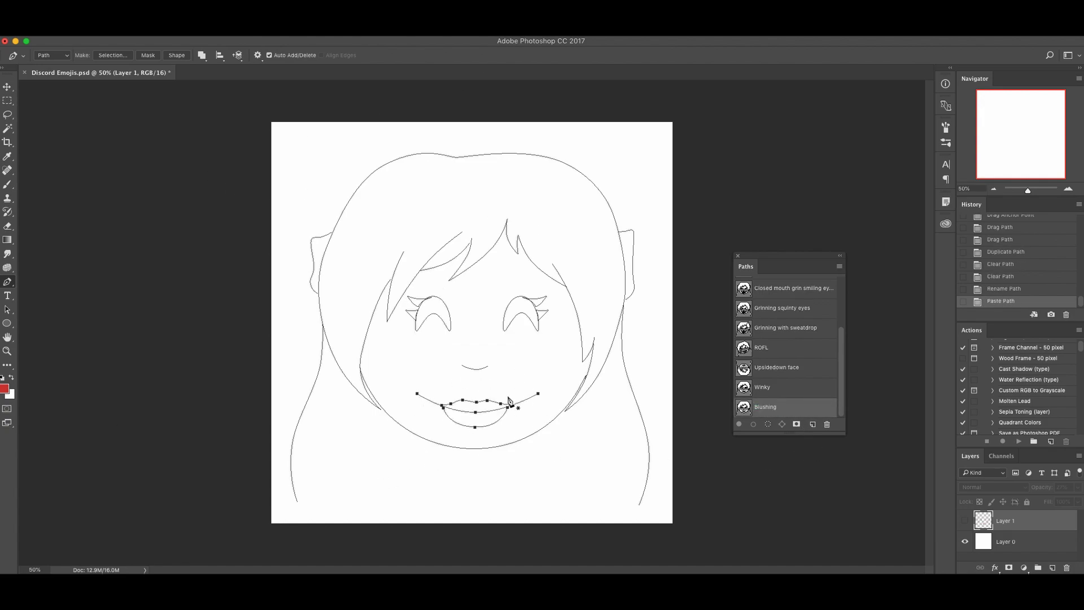
Extend both ends of the Blushing smile line outward and upward into a wider smile.
left_click(529, 409, "super")
left_click(538, 396, "ctrl")
mouse_move(539, 395)
left_mouse_down()
mouse_move(543, 385)
mouse_move(527, 398)
left_mouse_up()
left_click(526, 399)
mouse_move(416, 393)
left_mouse_down()
mouse_move(405, 388)
mouse_move(425, 399)
left_mouse_up()
left_click(424, 398)
left_click(504, 425, "super")
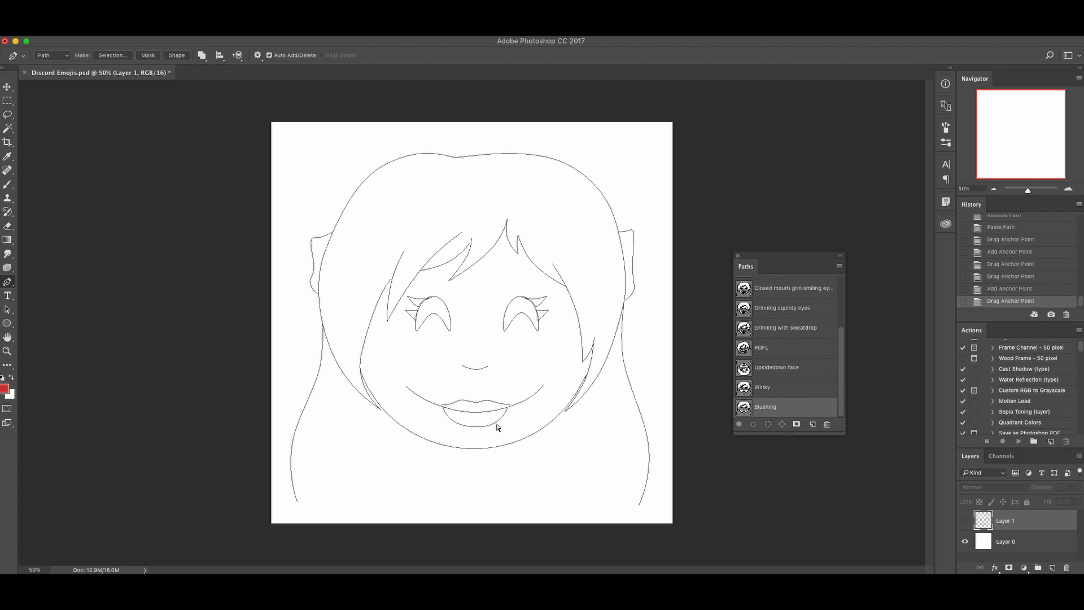
Widen the lower lip by moving its two upper corners outward to meet the smile line.
left_click(508, 411, "ctrl")
left_click_drag(507, 410, 510, 411)
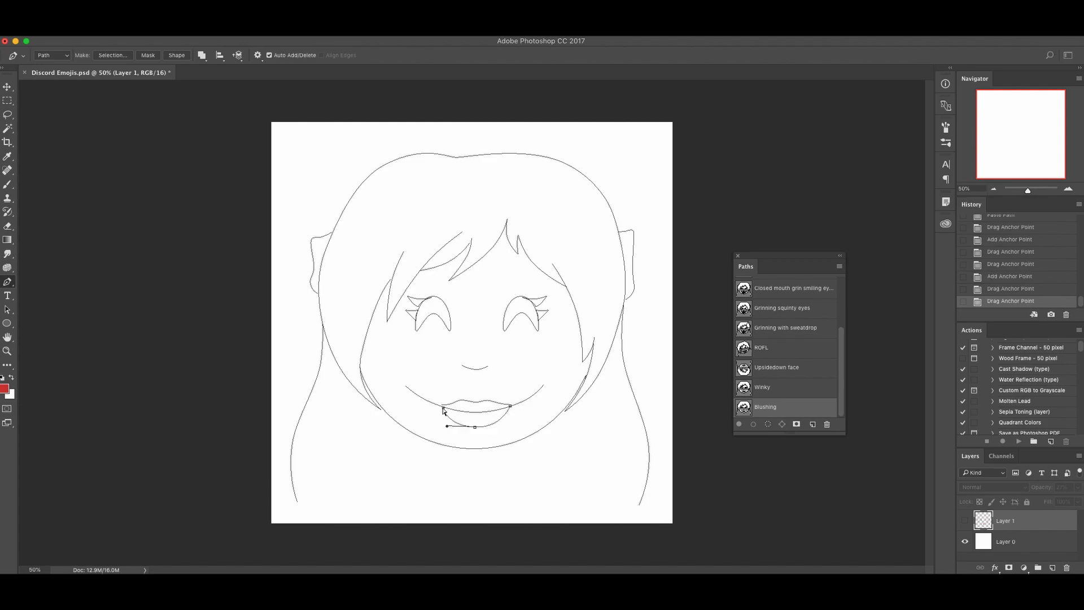
left_click_drag(441, 406, 437, 405)
left_click_drag(507, 406, 515, 404)
left_click(533, 432, "super")
Select the Slightly smiling path and create a new layer named "Line".
scroll(773, 407, "up", 1)
left_click(773, 407)
scroll(774, 399, "up", 4)
left_click(773, 286)
key("super+shift+n")
type("Lin")
key("Return")
Switch to the Brush tool with the default black foreground color and check the brush presets.
key("b")
key("d")
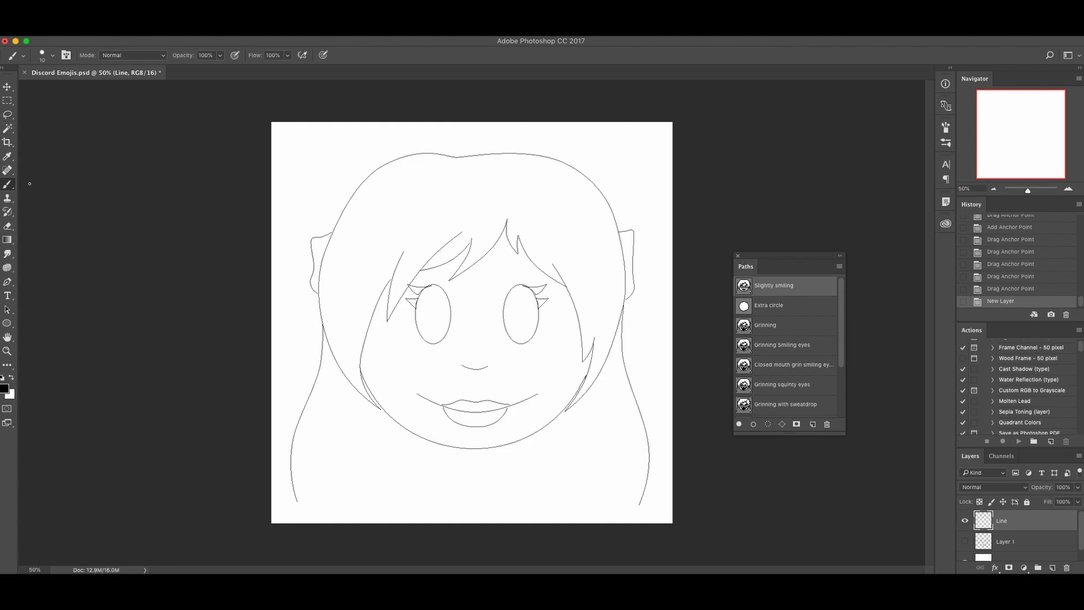
right_click(5, 188)
left_click(54, 56)
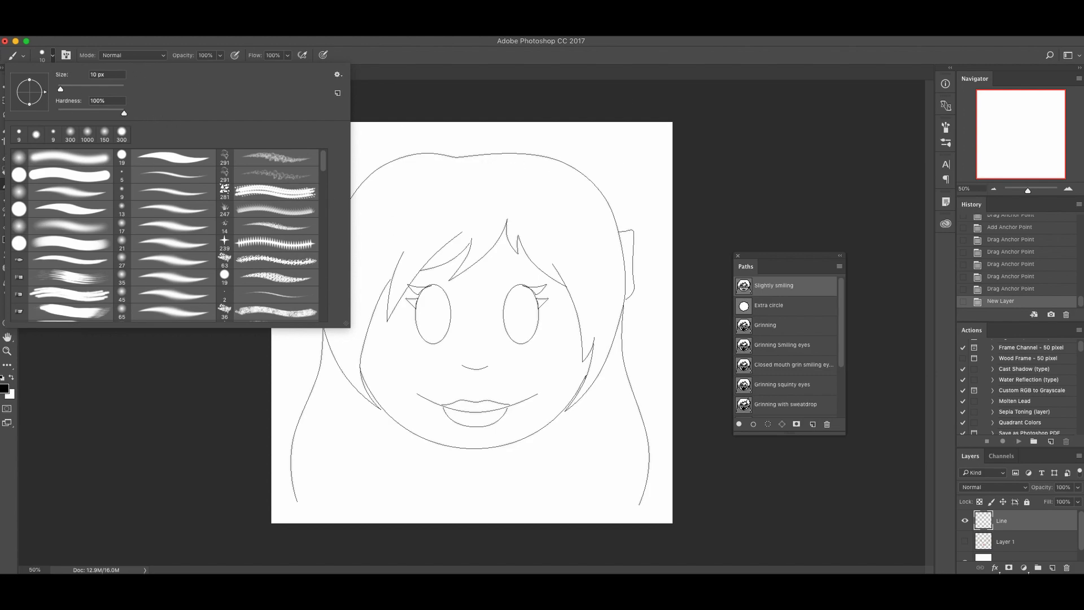
key("Return")
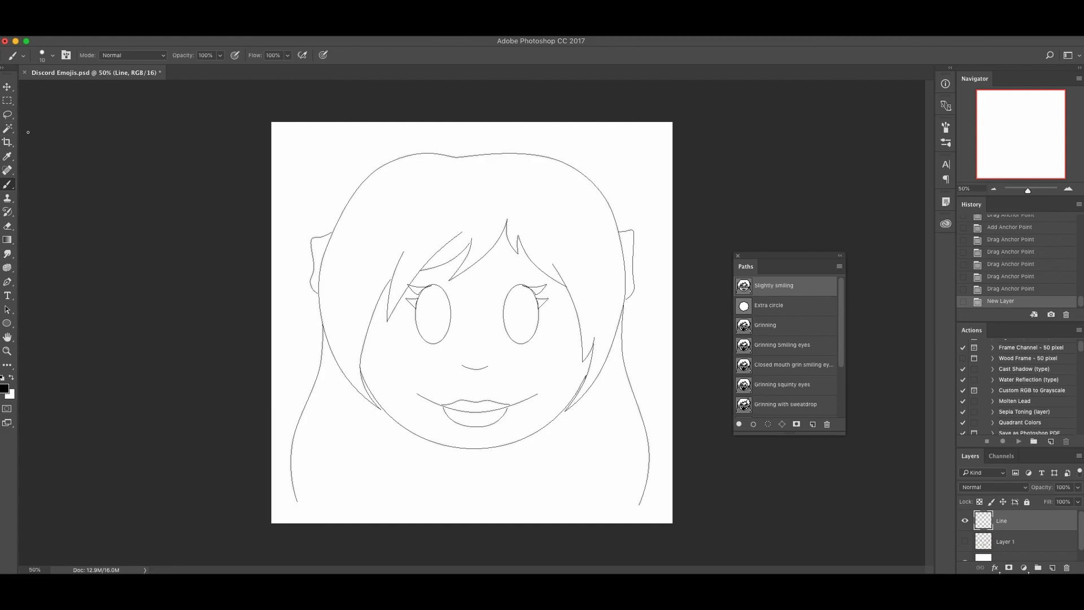
Try stroking the Slightly smiling path directly with the brush and undo the stroke.
key("p")
key("Return")
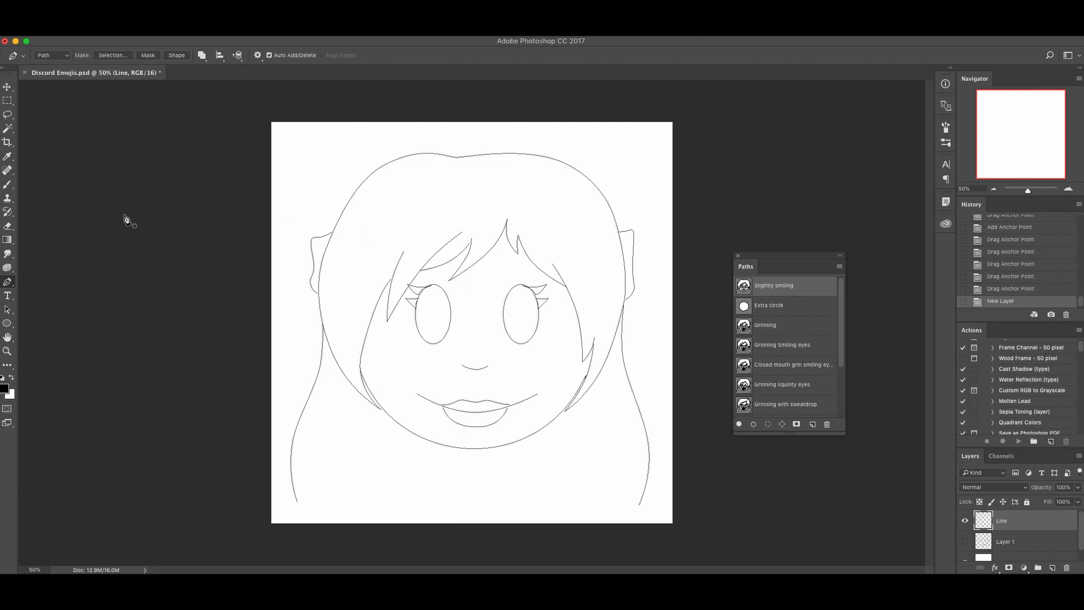
key("b")
key("Return")
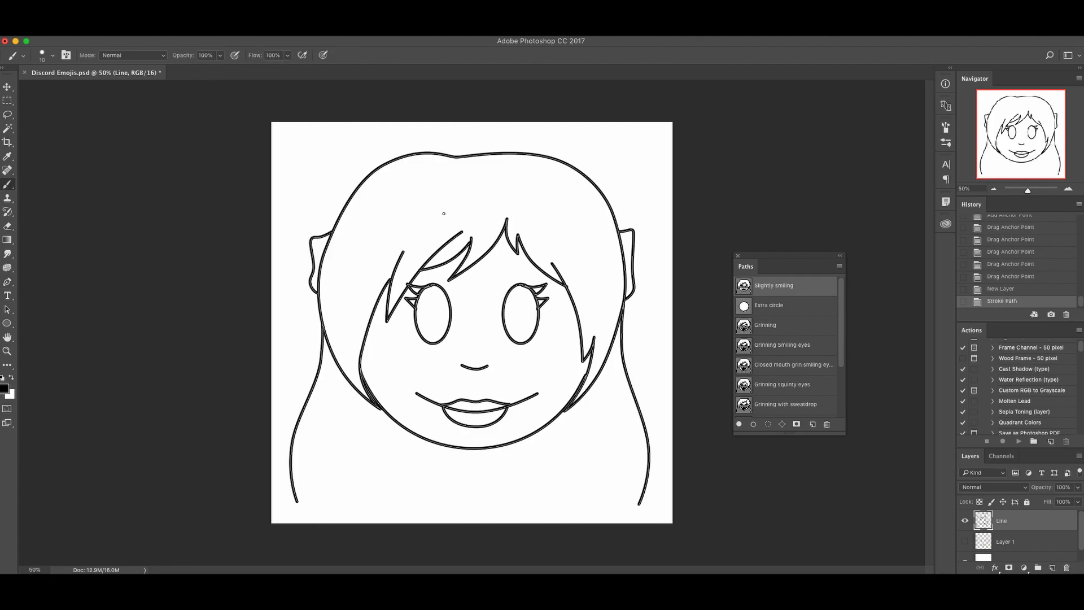
key("super+z")
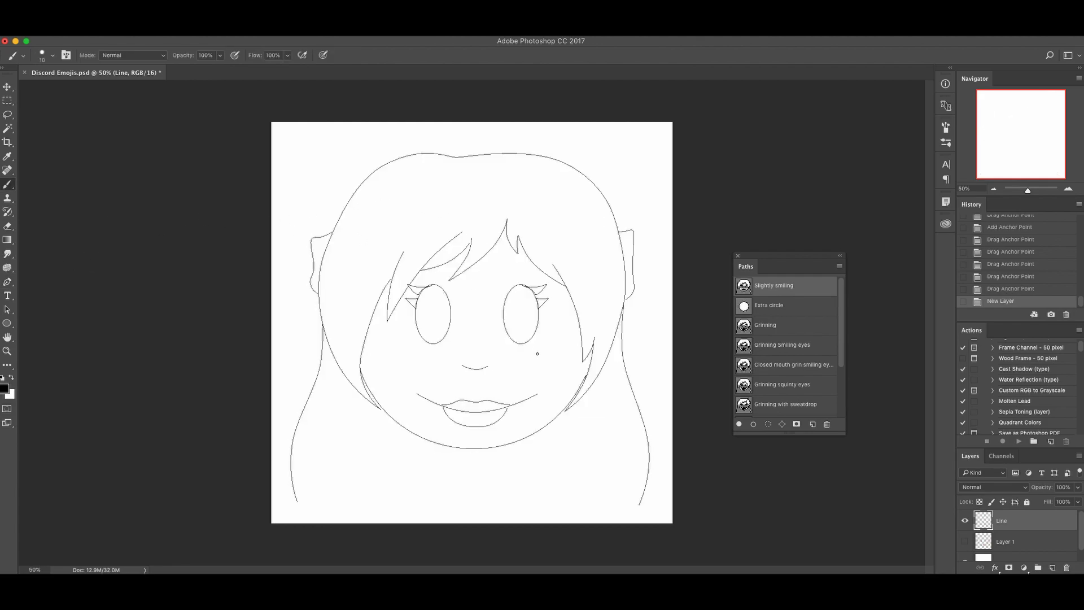
Stroke the Slightly smiling path on the Line layer using the Brush, with Simulate Pressure off.
key("p")
right_click(555, 201)
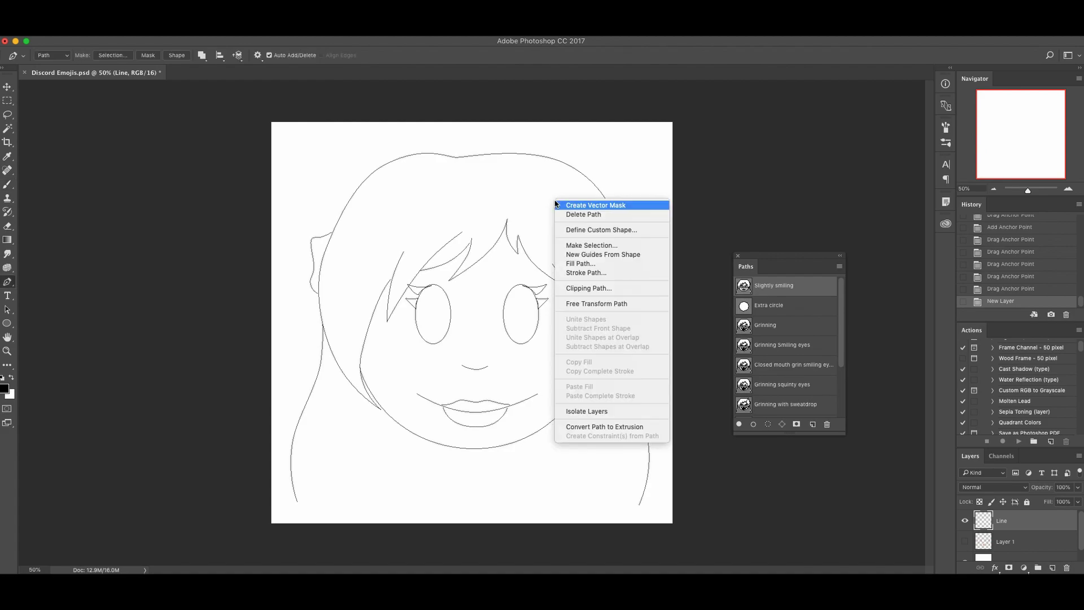
left_click(602, 275)
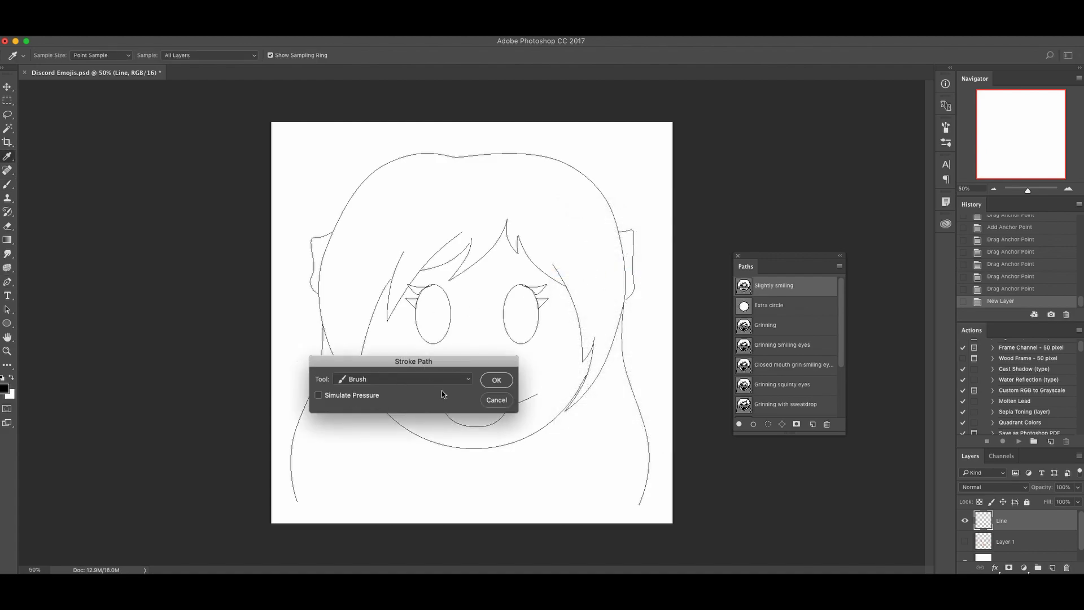
left_click(460, 380)
left_click(358, 380)
key("Return")
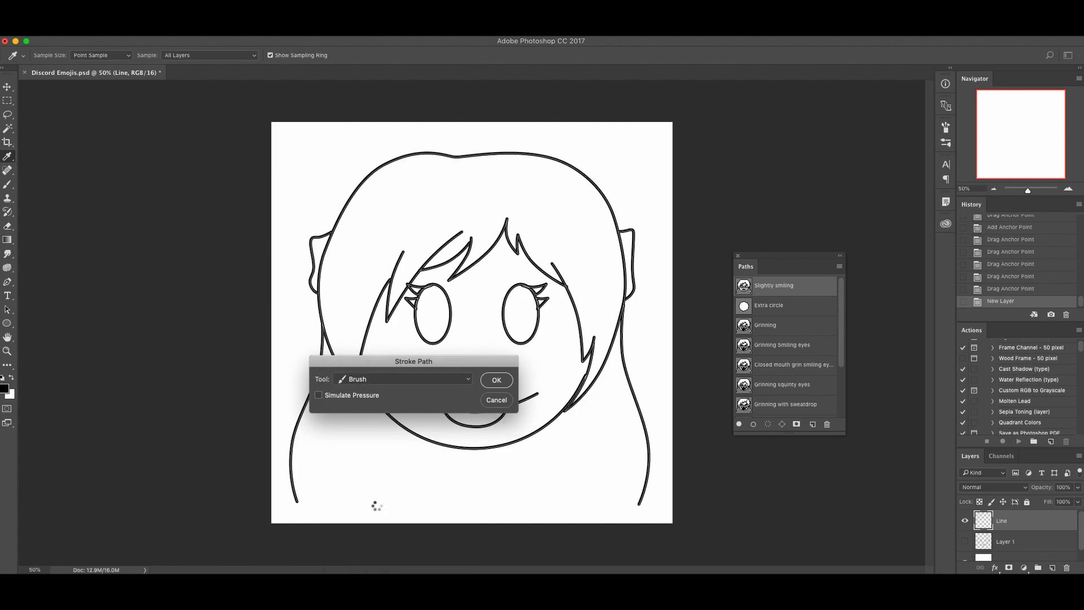
Fill the eyelash subpaths of both eyes with the foreground color in Normal mode and deselect the path.
key("p")
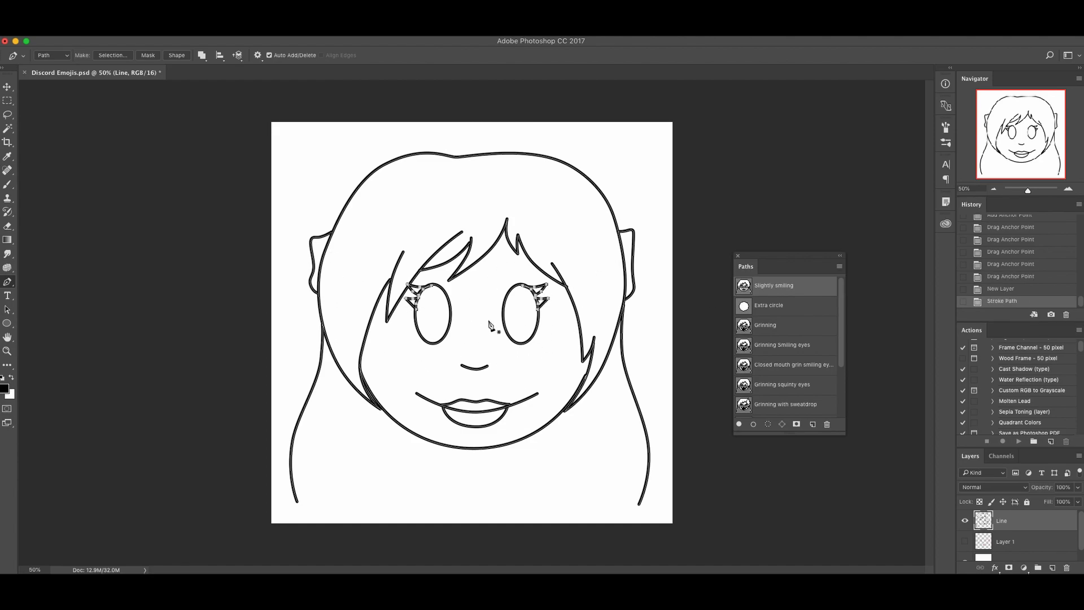
right_click(476, 287)
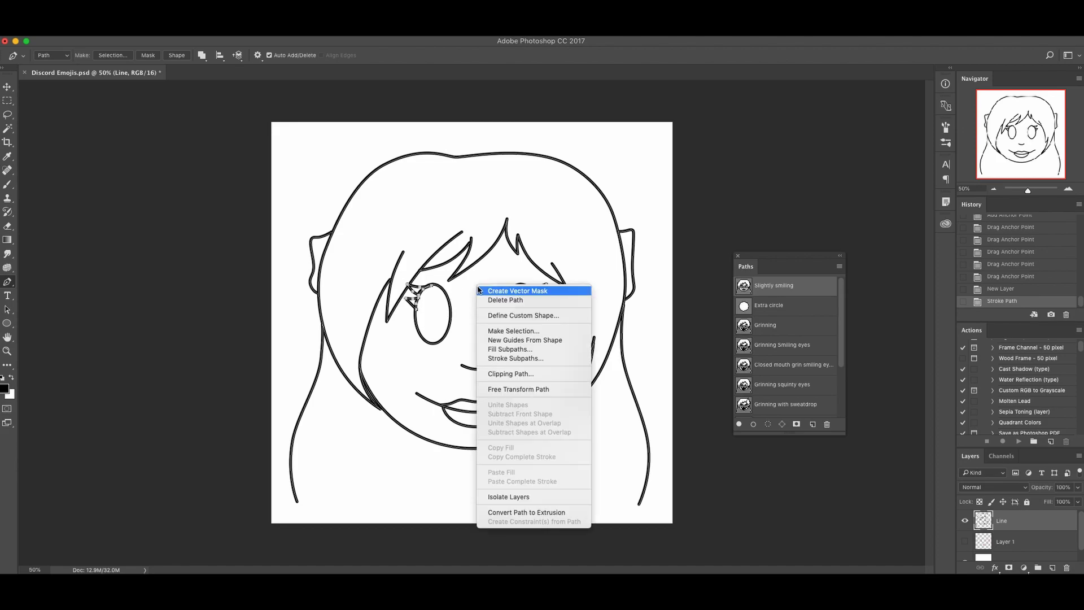
left_click(504, 349)
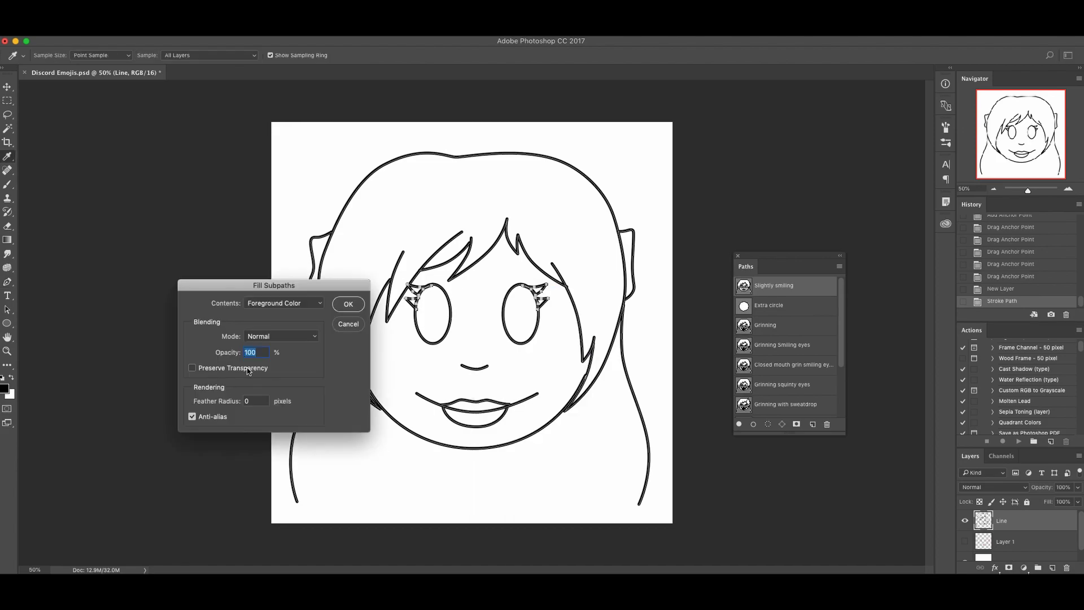
left_click(269, 308)
left_click(270, 307)
left_click(288, 337)
left_click(261, 336)
left_click(348, 305)
key("Return")
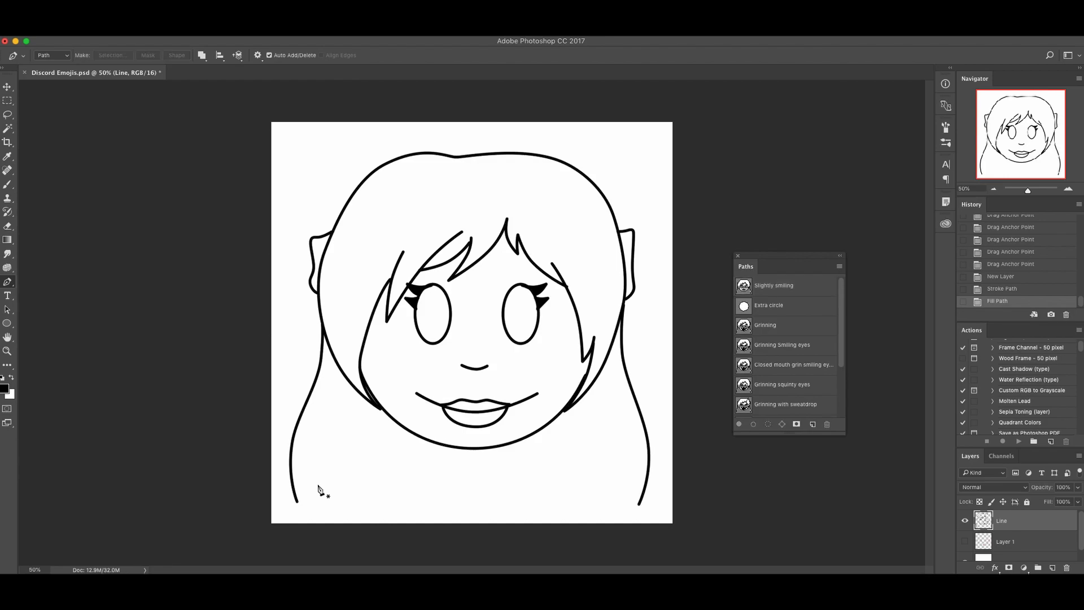